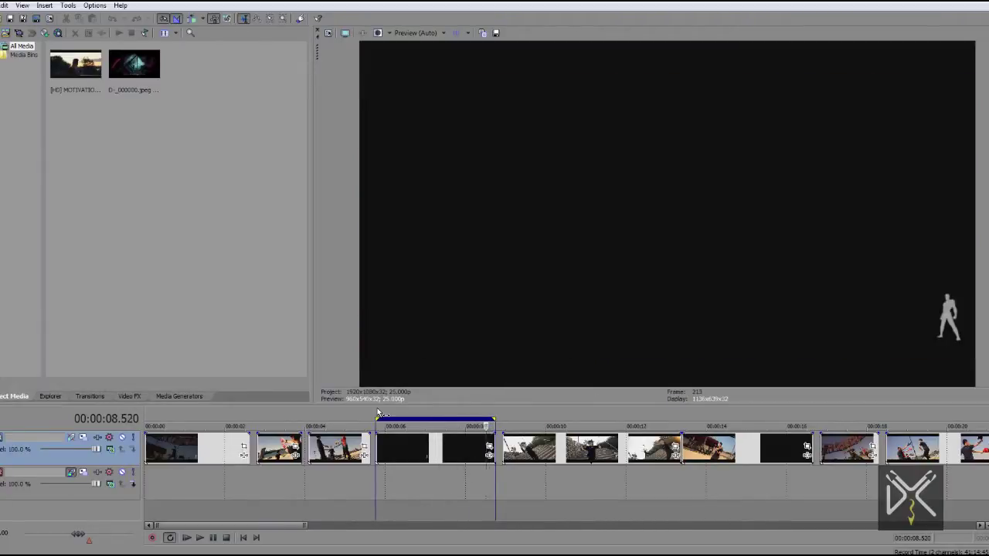
Step backwards frame by frame through the looped section of the reference video to study the martial artist's jump
key(Left)
key(Left)
key(Left)
key(Left)
key(Left)
key(Left)
key(Left)
key(Left)
key(Left)
key(Left)
key(Left)
key(Left)
key(Left)
key(Left)
key(Left)
key(Left)
key(Left)
key(Left)
key(Left)
key(Left)
key(Left)
key(Left)
key(Left)
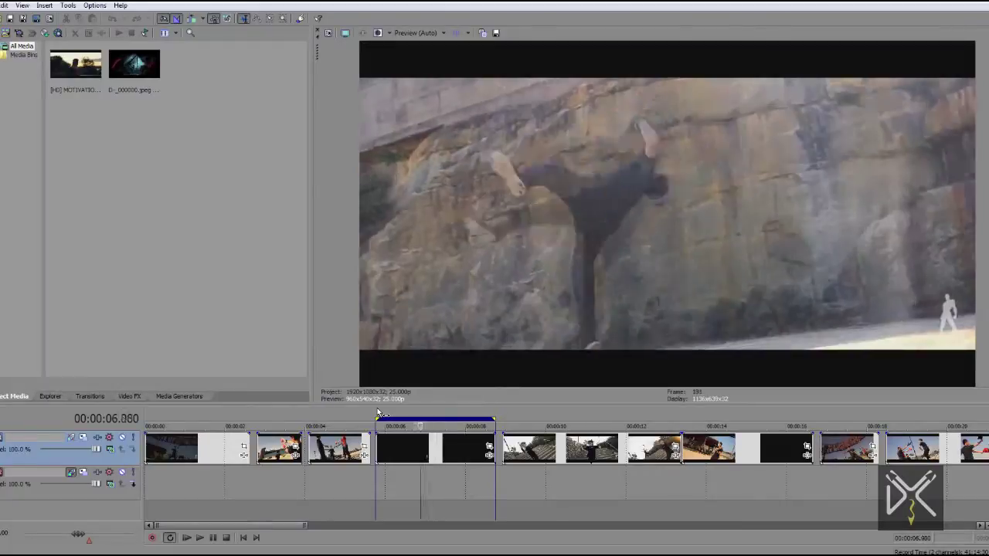
Examine the looped reference section more closely, stepping back to the opening stance near the 6-second mark
scroll(412, 456, up, 3)
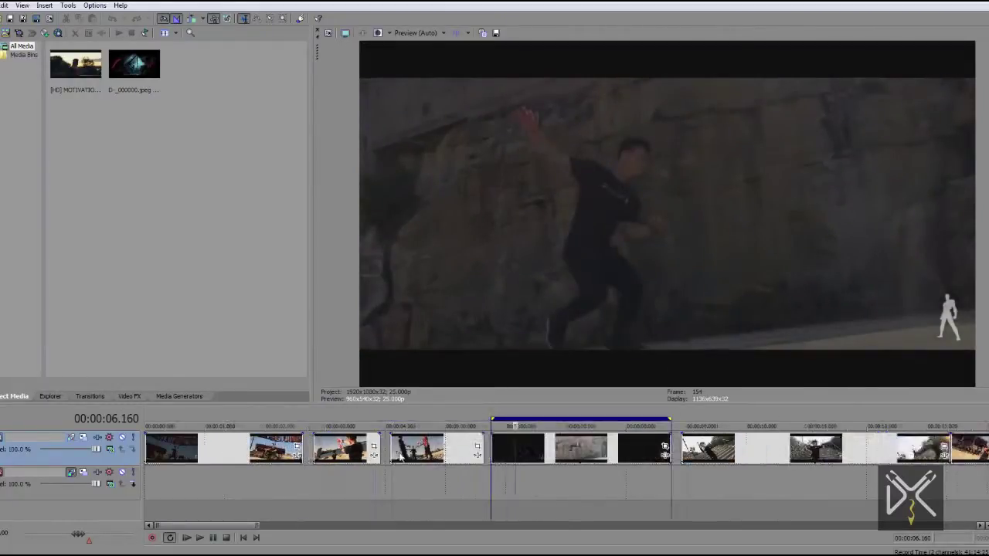
drag(210, 526, 224, 526)
click(380, 418)
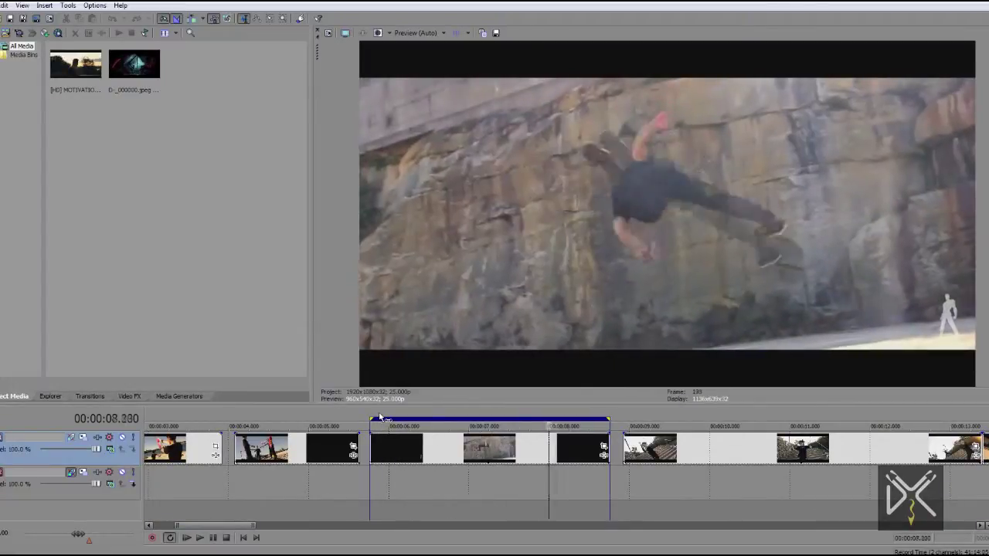
key(Left)
key(Left)
key(Left)
key(Left)
key(Left)
key(Left)
key(Left)
key(Left)
key(Left)
key(Left)
key(Left)
key(Left)
key(Left)
key(Left)
key(Left)
key(Left)
key(Left)
key(Left)
key(Left)
key(Left)
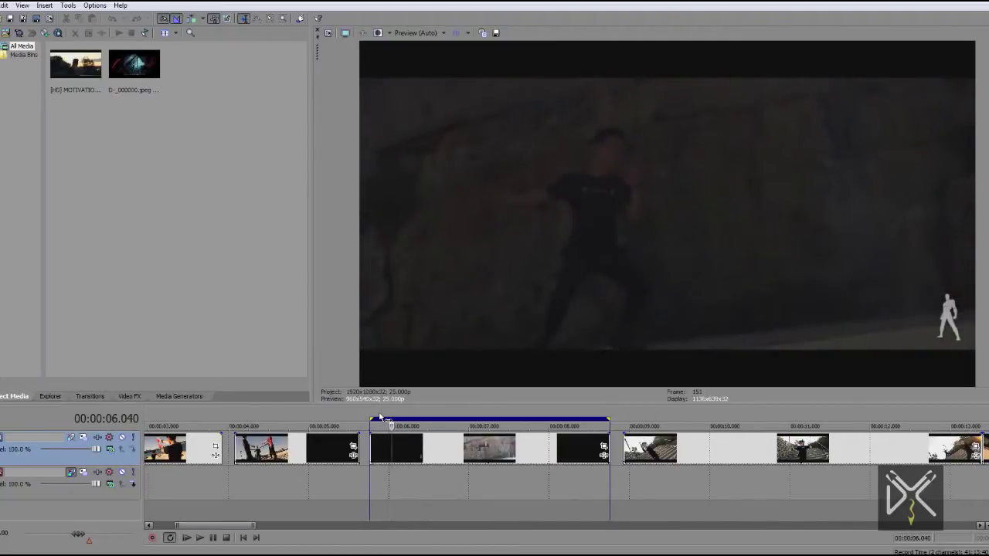
Switch to 3ds Max and freeze the Man Body layer so that only the biped can be selected
drag(318, 57, 988, 116)
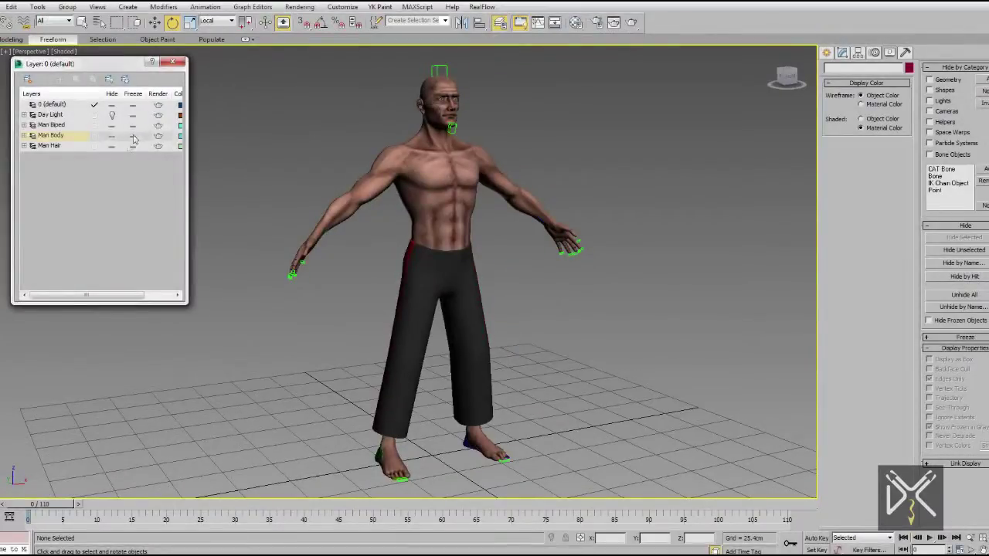
click(133, 136)
click(939, 362)
middle_drag(593, 350, 594, 405)
click(401, 310)
middle_drag(437, 290, 441, 317)
scroll(441, 317, up, 3)
scroll(441, 317, down, 5)
Select the whole biped, turn on Auto Key and set keys for the biped at frame 0
drag(683, 105, 292, 484)
click(874, 53)
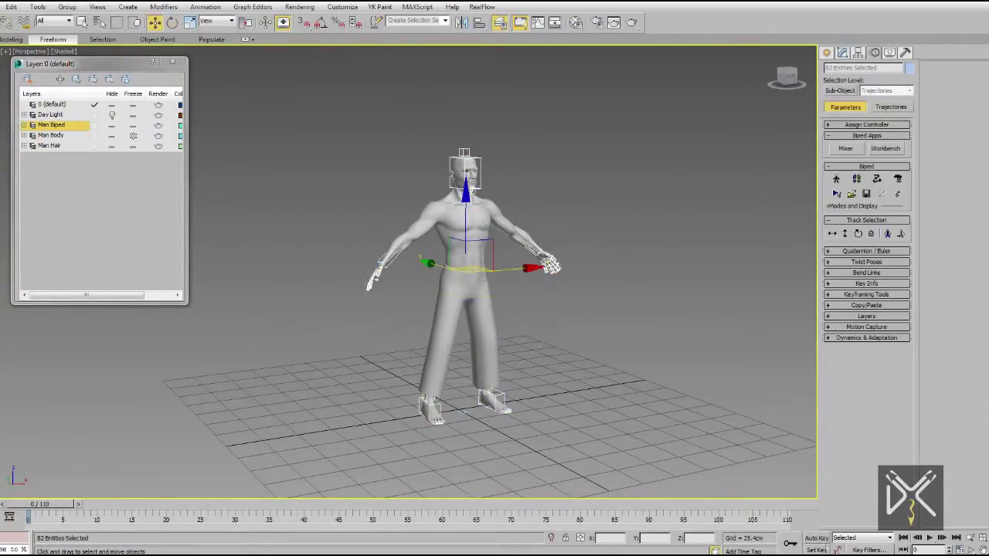
key(n)
click(862, 285)
click(834, 310)
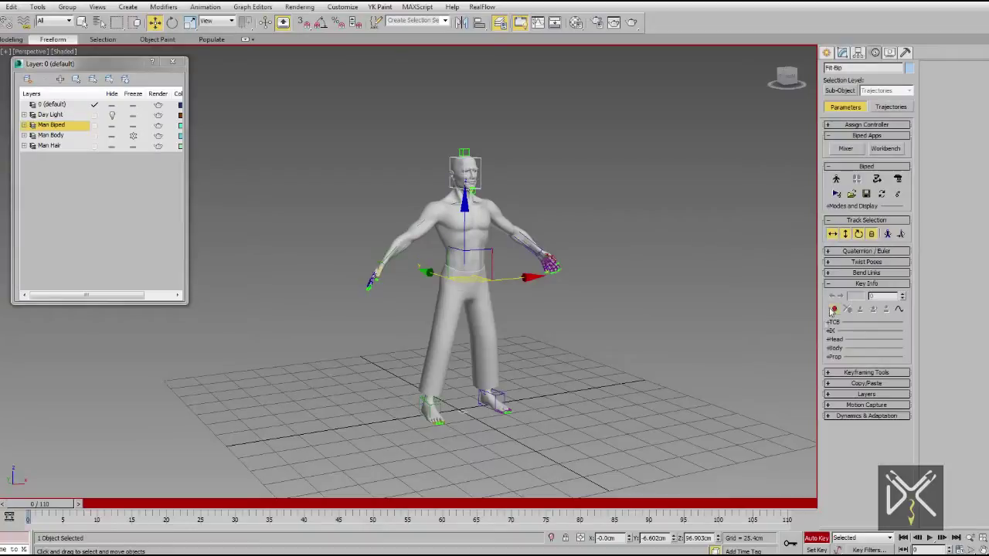
click(832, 311)
Plant both feet at frame 0 and check their IK key settings, with IK Blend 1.0 in object space
middle_drag(487, 345, 479, 326)
middle_drag(495, 378, 488, 387)
scroll(499, 417, up, 3)
click(478, 404)
alt+middle_drag(568, 400, 511, 411)
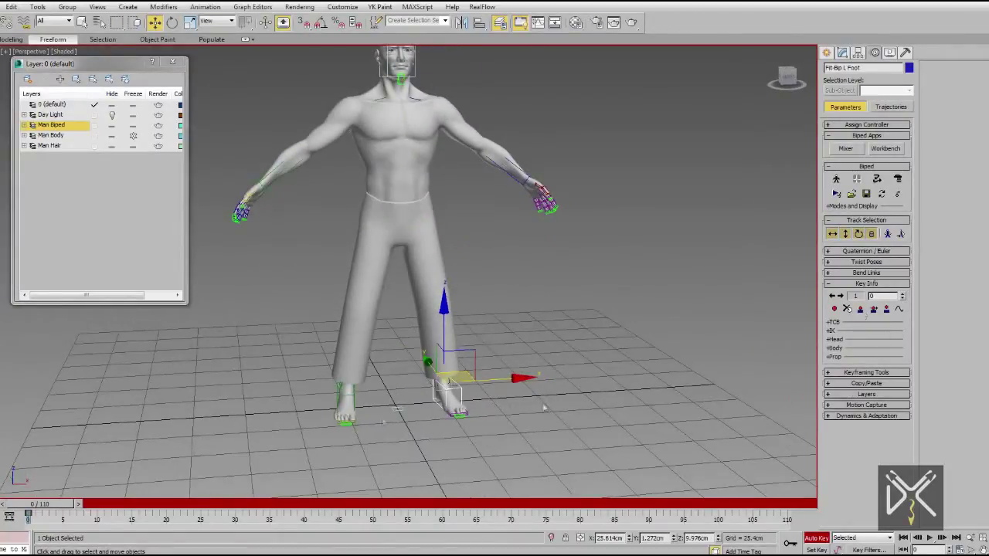
click(829, 323)
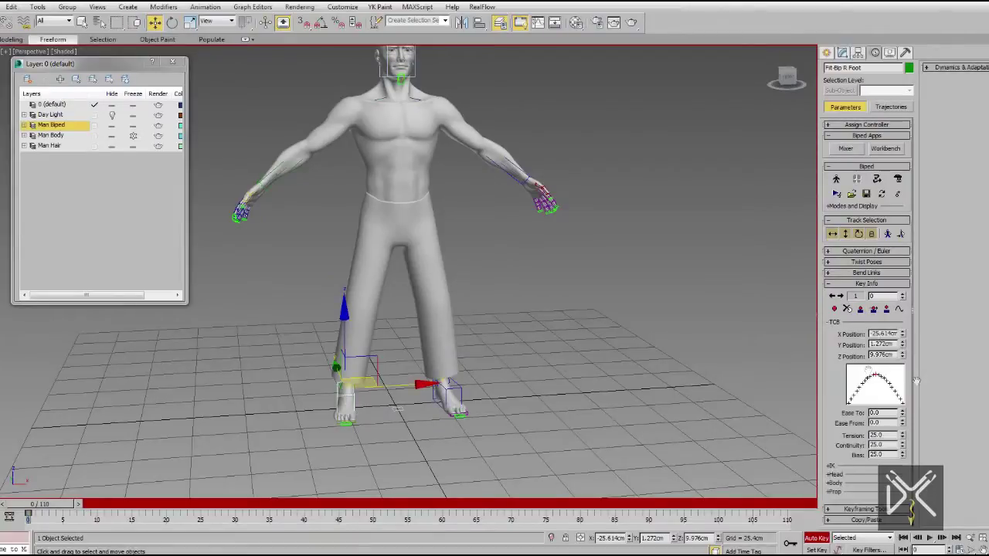
click(829, 322)
click(829, 331)
click(466, 397)
click(915, 338)
Lower the biped's centre of mass at frame 0 and shift it sideways so the knees bend
middle_drag(412, 268, 439, 319)
click(833, 234)
alt+middle_drag(404, 240, 487, 235)
drag(438, 221, 438, 243)
alt+middle_drag(438, 243, 356, 303)
drag(461, 288, 498, 280)
Rotate the left foot and then the right foot into a fighting stance at frame 0
click(479, 414)
drag(483, 431, 519, 428)
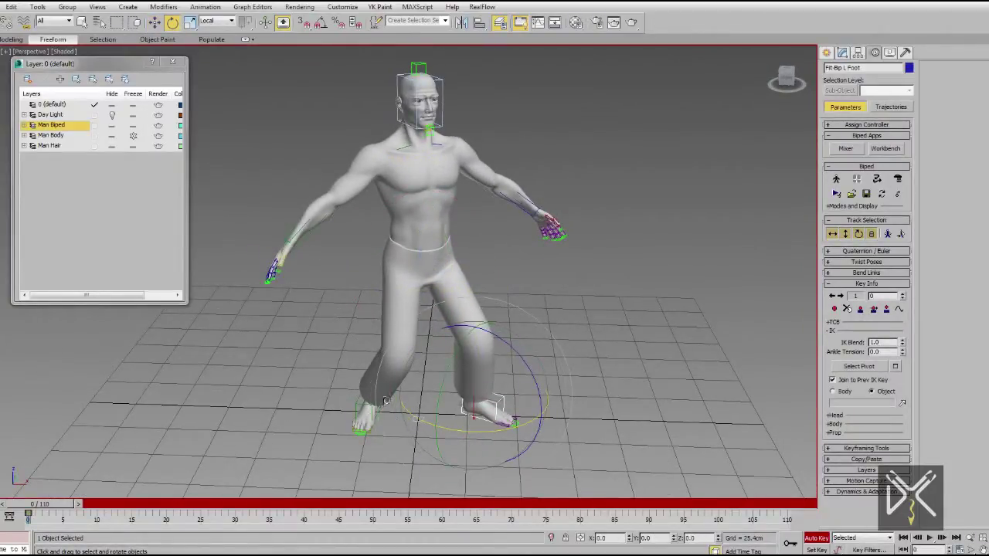
drag(417, 416, 406, 416)
Rotate the biped's body and spine at frame 0 to turn the torso into the stance
alt+middle_drag(406, 402, 402, 290)
scroll(452, 330, up, 3)
click(859, 234)
mouse_move(451, 230)
mouse_down()
mouse_move(459, 233)
mouse_move(453, 214)
mouse_up()
middle_drag(452, 214, 466, 280)
key(F3)
drag(462, 296, 463, 297)
drag(432, 344, 450, 344)
Rotate the biped's head toward the character's left at frame 0
scroll(445, 77, up, 2)
middle_drag(444, 70, 437, 168)
click(479, 189)
key(F3)
drag(434, 220, 475, 222)
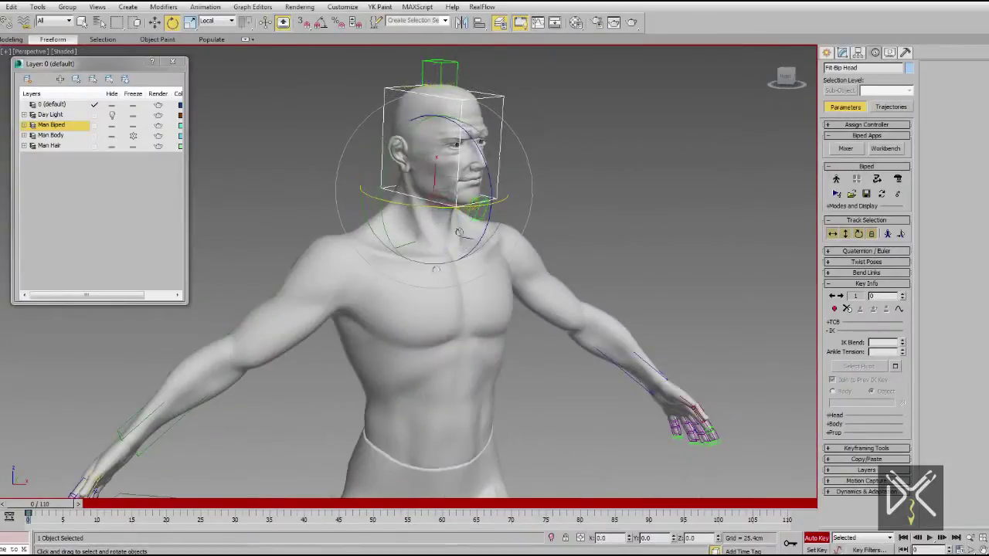
Raise the right arm out to the side at frame 0 and adjust the right hand's rotation
middle_drag(220, 378, 320, 303)
drag(327, 323, 349, 285)
alt+middle_drag(349, 293, 269, 343)
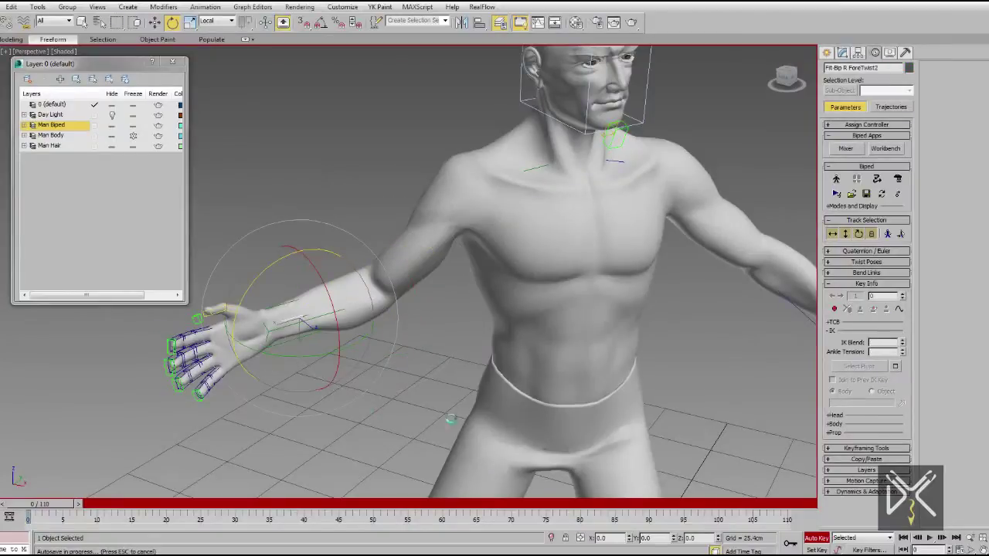
click(246, 339)
alt+middle_drag(254, 348, 282, 321)
key(F3)
key(F3)
drag(269, 263, 290, 278)
click(209, 38)
Move the left hand up in front of the torso at frame 0, bending the elbow
alt+middle_drag(294, 216, 345, 255)
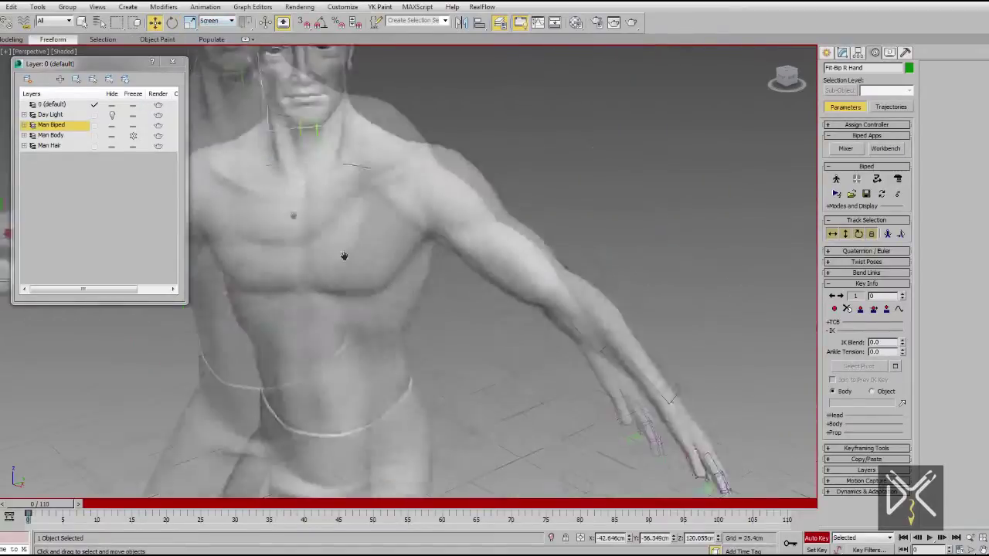
scroll(433, 276, down, 3)
click(502, 303)
alt+middle_drag(402, 282, 479, 290)
drag(488, 276, 489, 224)
alt+middle_drag(494, 251, 605, 369)
drag(492, 263, 401, 219)
alt+middle_drag(454, 317, 536, 250)
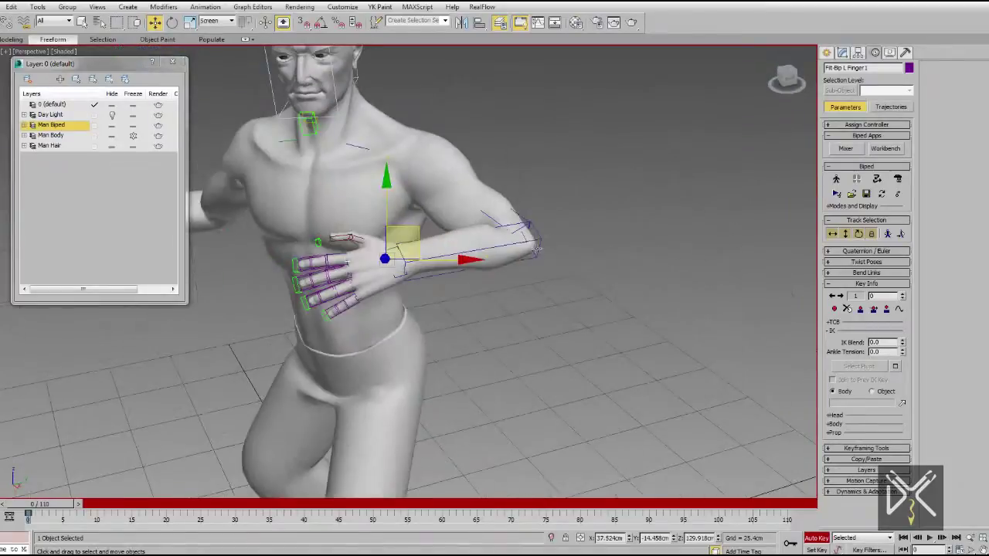
Raise the left forearm into a guard near the face and rotate the left hand upright at frame 0
drag(468, 241, 486, 218)
alt+middle_drag(484, 232, 555, 183)
drag(527, 206, 540, 172)
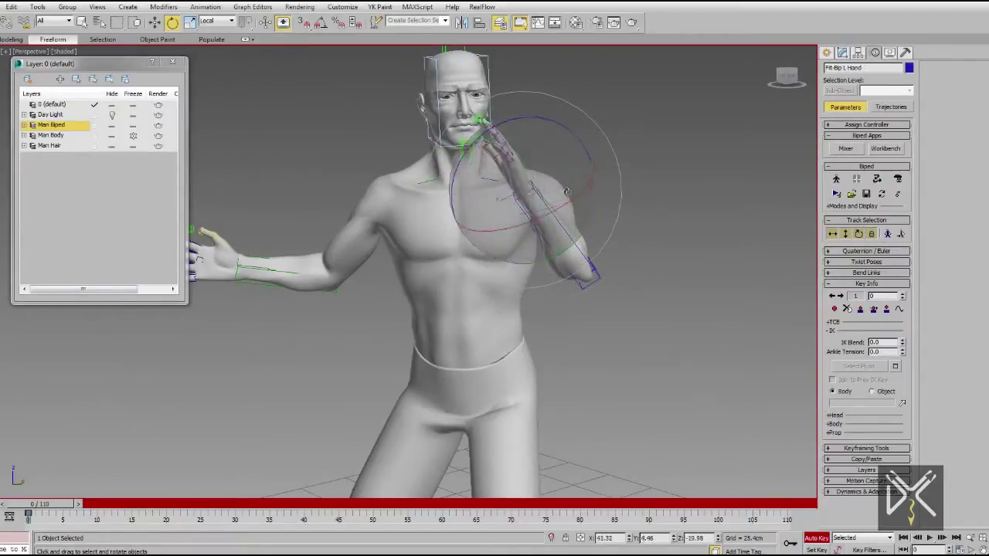
alt+middle_drag(591, 214, 625, 238)
scroll(589, 194, down, 3)
middle_drag(590, 194, 589, 263)
scroll(450, 248, up, 3)
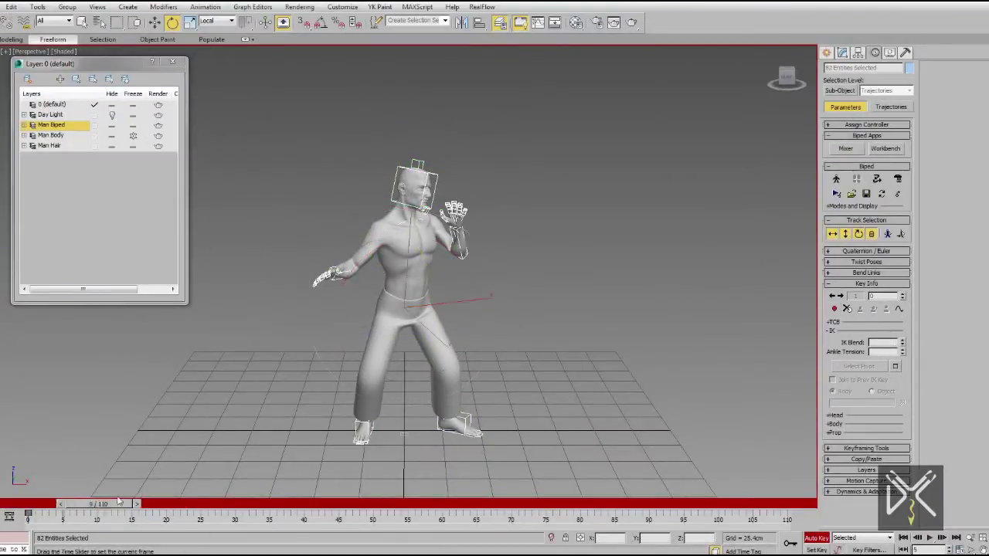
Key the second pose at frame 15, rotating the biped's centre of mass to turn and lean the body
scroll(472, 311, up, 5)
alt+middle_drag(472, 312, 472, 265)
click(605, 291)
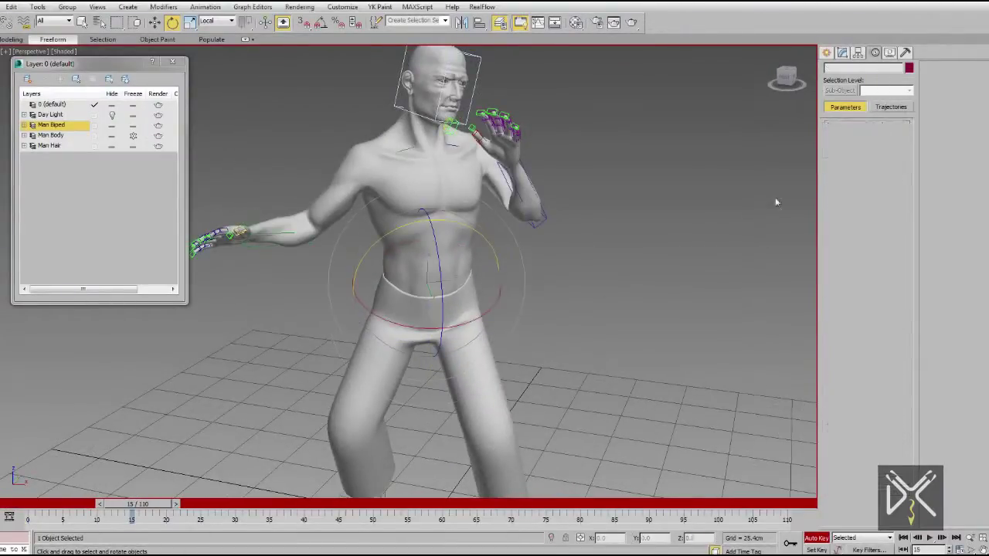
key(Page_Up)
drag(403, 336, 451, 340)
drag(447, 241, 467, 275)
alt+middle_drag(461, 325, 459, 289)
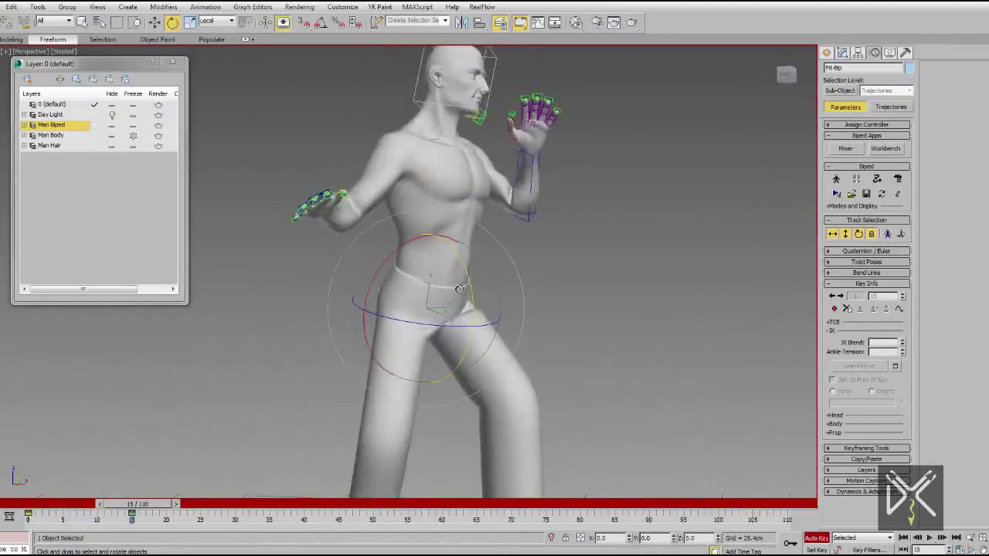
Bend the spine forward at frame 15, using wireframe display to reach the bones inside the mesh
key(F3)
drag(471, 235, 482, 261)
click(536, 63)
click(531, 68)
key(F3)
alt+middle_drag(521, 244, 402, 269)
Swing the left arm down at frame 15 and twist the left hand by about 70 degrees
click(527, 184)
drag(541, 225, 630, 248)
alt+middle_drag(618, 249, 530, 285)
click(533, 280)
scroll(531, 286, up, 4)
click(520, 282)
drag(525, 303, 538, 331)
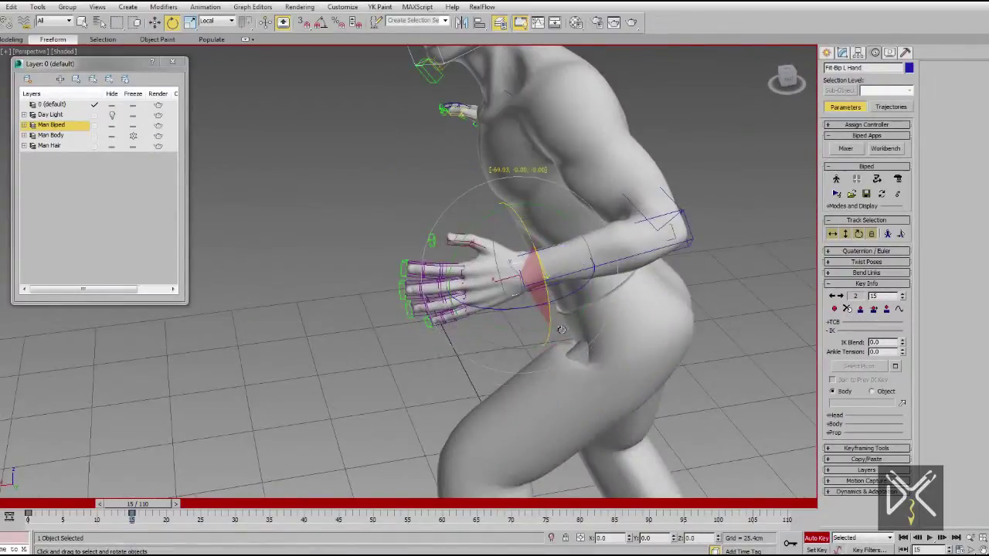
Rotate the right upper arm at frame 15 to raise the arm above shoulder height
scroll(537, 324, down, 3)
alt+middle_drag(534, 317, 618, 297)
click(468, 251)
alt+middle_drag(467, 251, 567, 269)
click(457, 204)
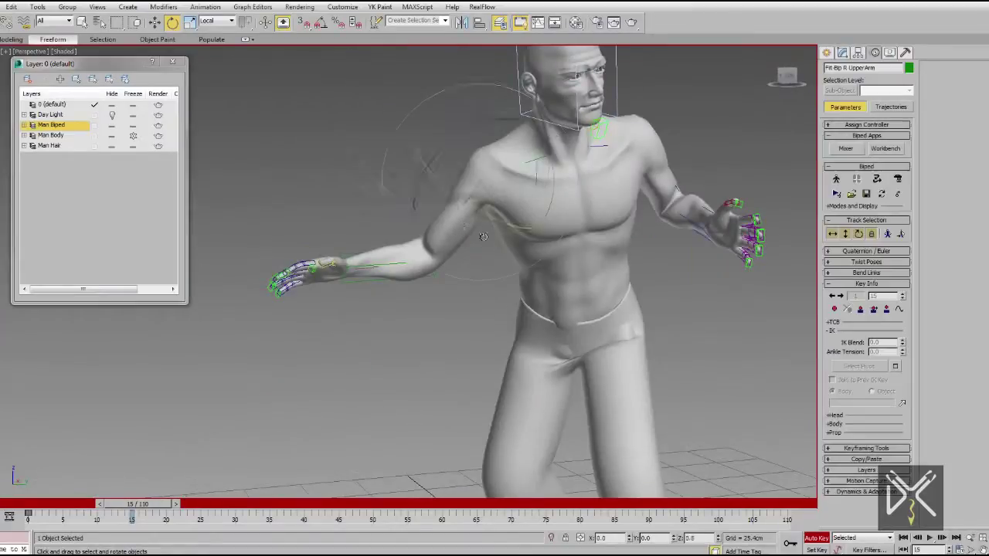
drag(477, 125, 564, 139)
alt+middle_drag(598, 150, 670, 155)
drag(528, 176, 536, 187)
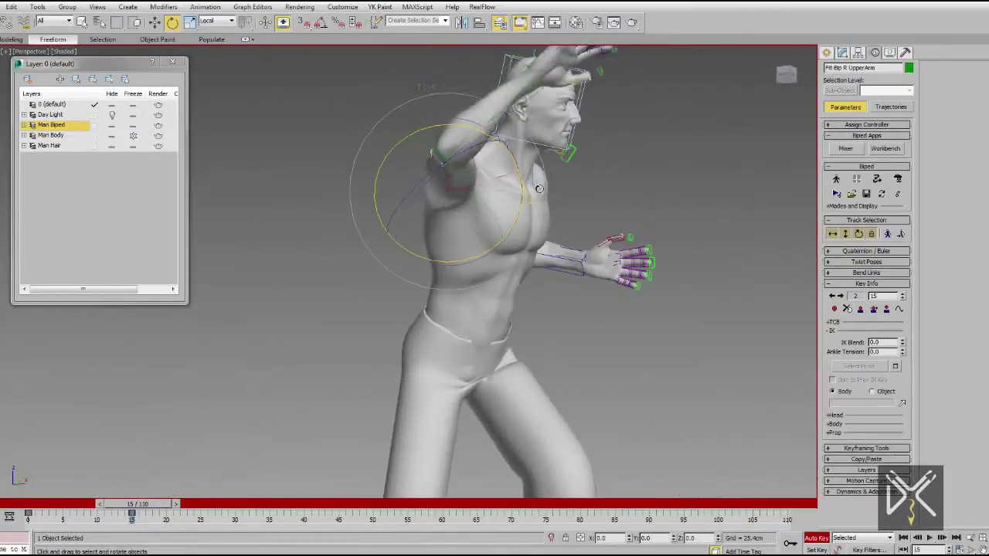
Refine the head's rotation at frame 15 and readjust the raised right upper arm
alt+middle_drag(541, 290, 472, 234)
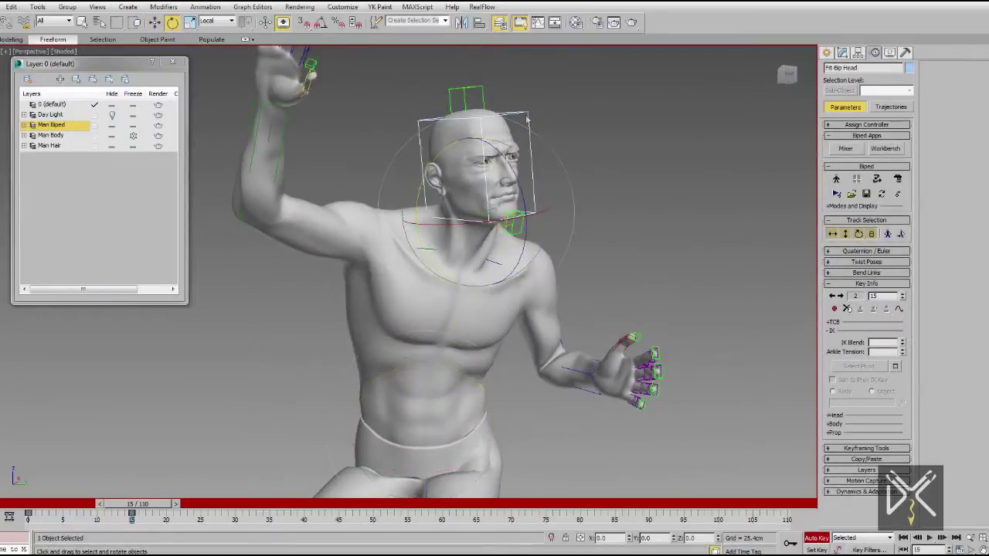
drag(527, 120, 514, 135)
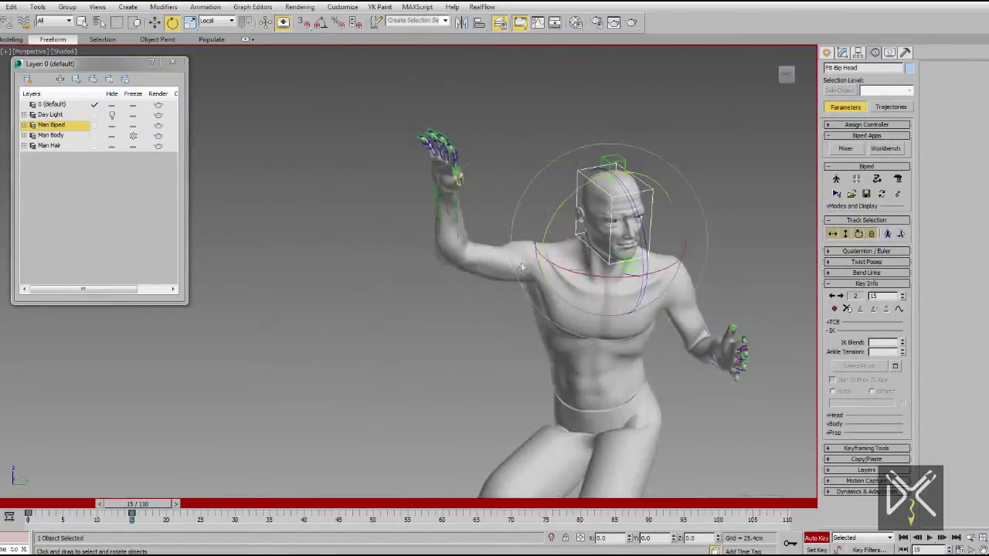
click(534, 257)
click(587, 277)
drag(627, 213, 639, 220)
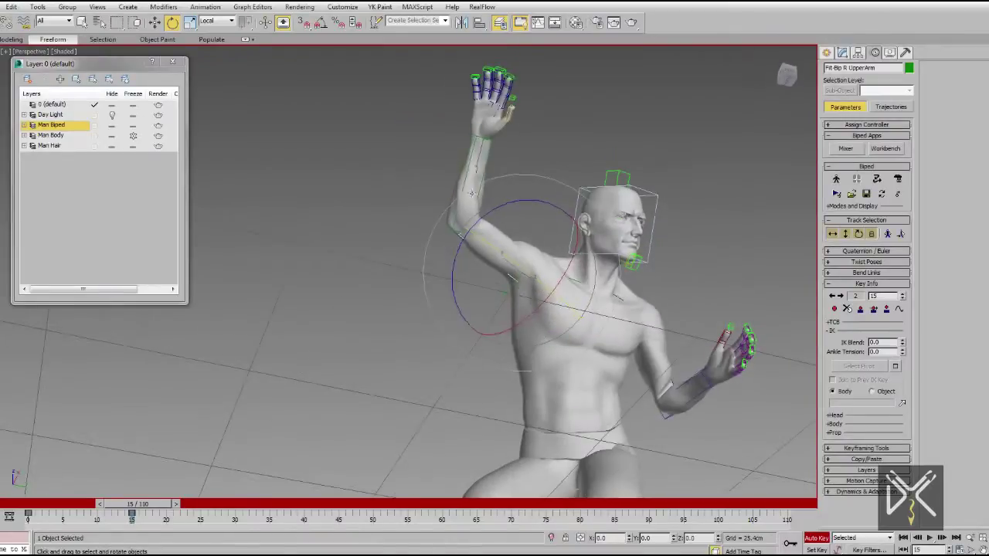
Return to frame 0, lower the centre of mass to a height of about 74 cm and shift it horizontally
drag(136, 504, 65, 506)
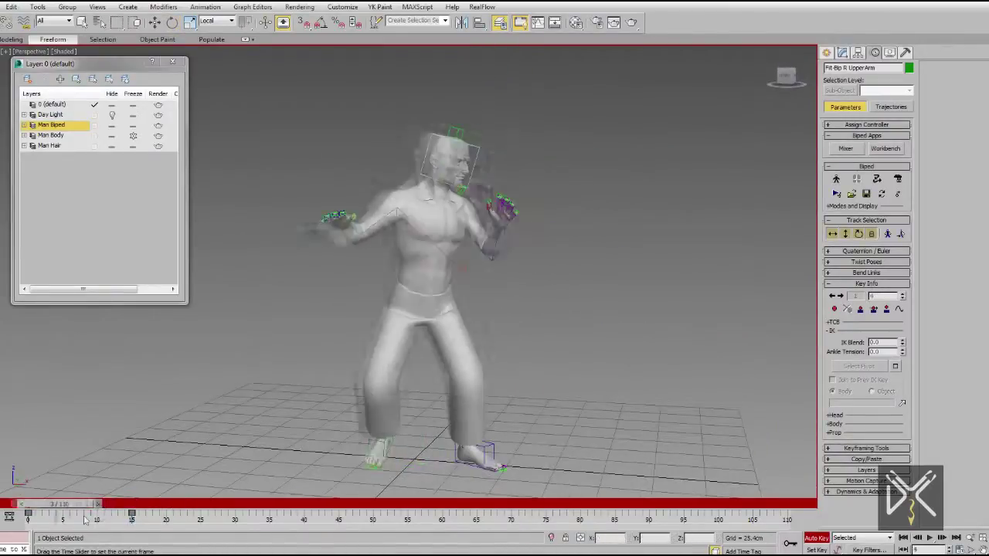
key(e)
click(832, 234)
drag(433, 277, 431, 312)
alt+middle_drag(431, 312, 332, 316)
drag(446, 297, 478, 301)
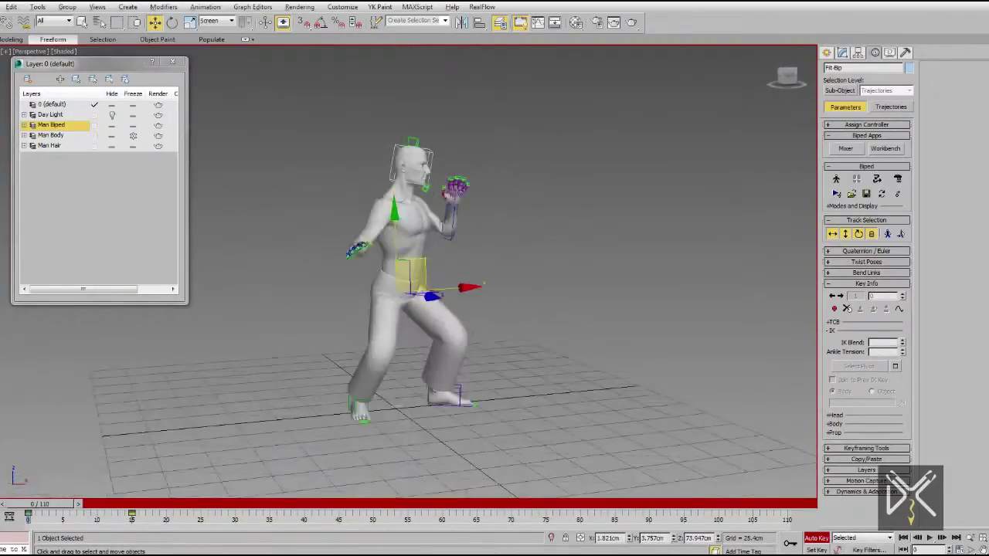
mouse_move(410, 309)
alt+middle_down()
mouse_move(502, 300)
mouse_move(394, 309)
alt+middle_up()
Select the three spine bones and rotate them at frame 15 to adjust the torso's lean
drag(52, 504, 150, 523)
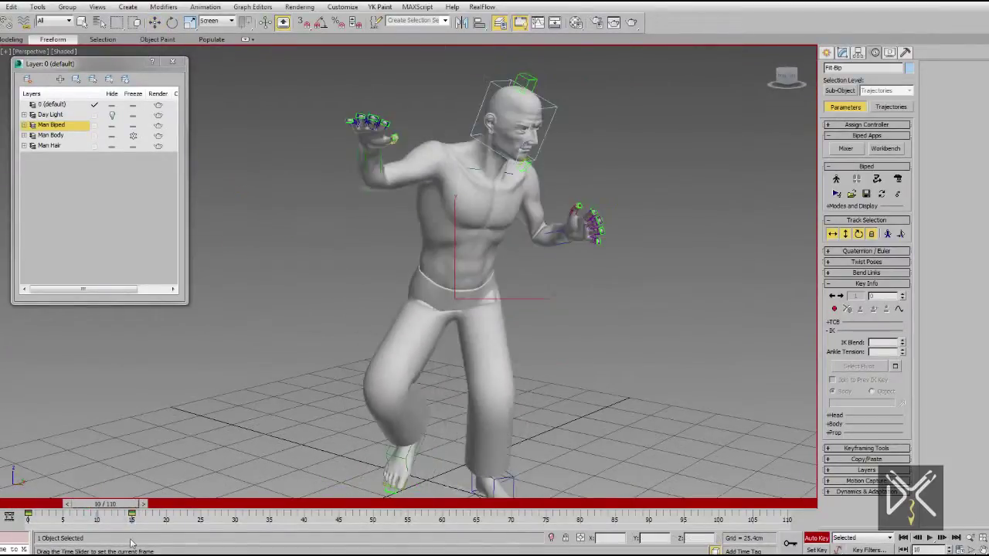
click(521, 187)
key(e)
key(F3)
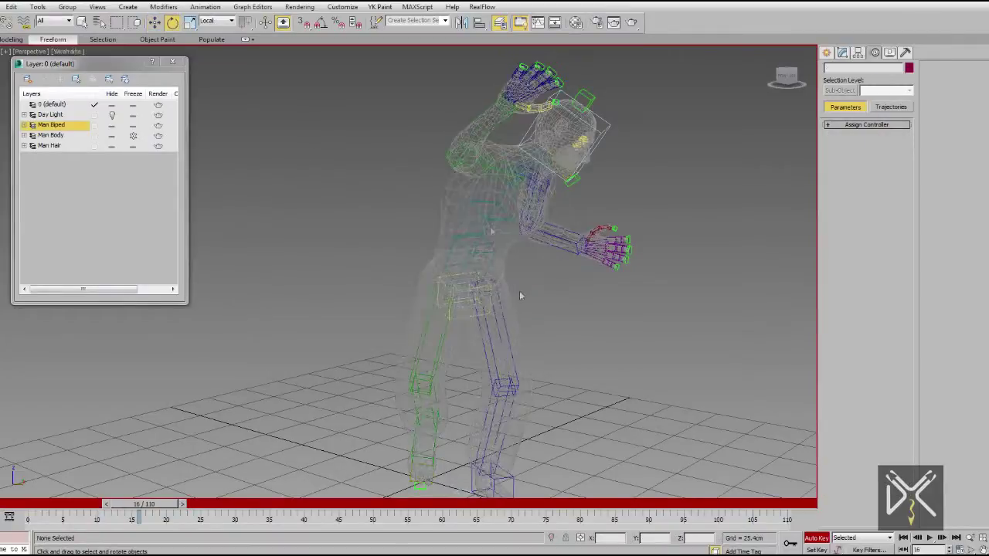
drag(459, 194, 483, 257)
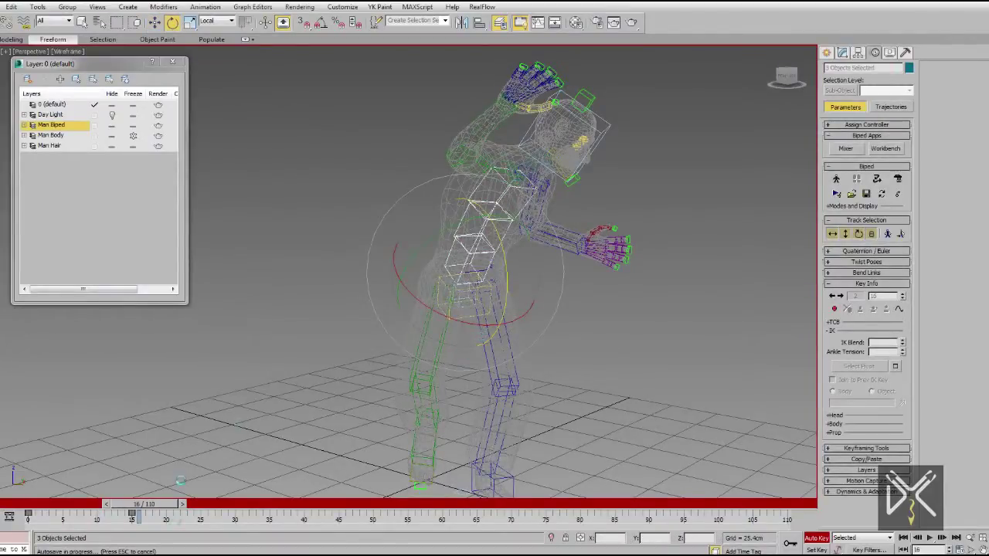
drag(169, 507, 163, 508)
key(F3)
drag(452, 310, 482, 320)
Rotate the right clavicle at frame 15 to follow the raised right arm
click(487, 192)
middle_drag(487, 192, 395, 258)
alt+middle_drag(395, 258, 441, 251)
drag(360, 149, 366, 240)
drag(378, 270, 358, 259)
alt+middle_drag(417, 247, 371, 251)
drag(398, 145, 427, 156)
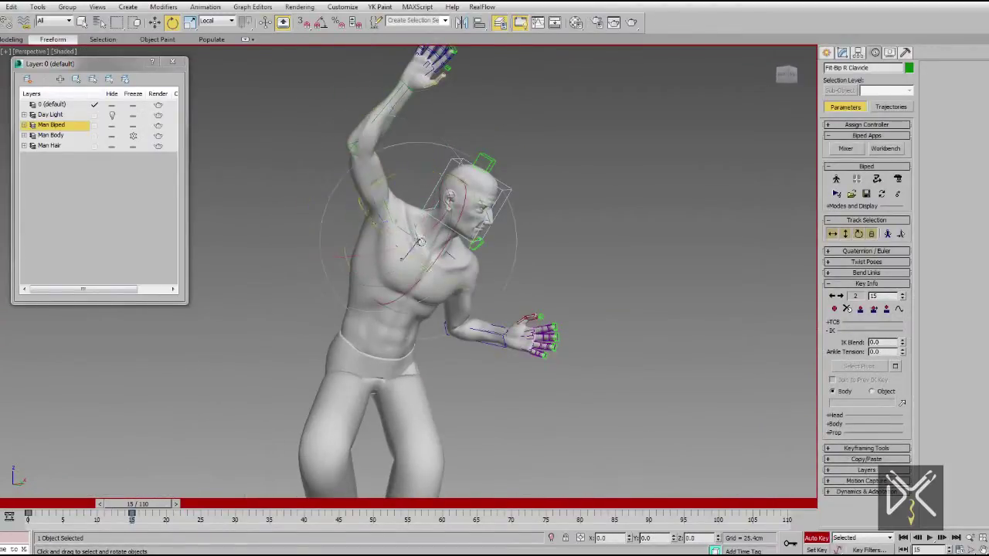
Refine the right upper arm's rotation at frame 15, keeping the arm raised above the head
scroll(437, 182, up, 3)
middle_drag(371, 124, 396, 206)
click(387, 203)
scroll(454, 278, down, 5)
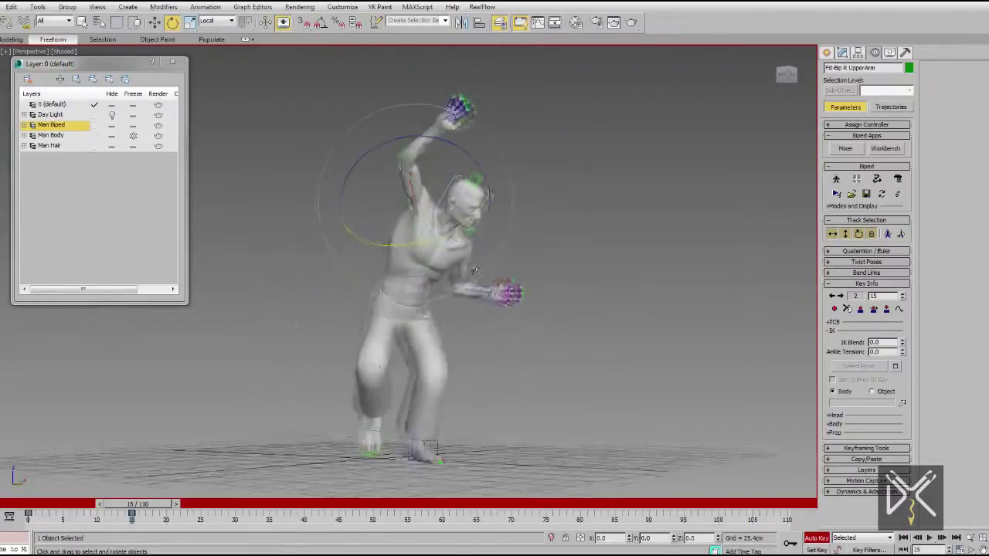
scroll(479, 302, up, 5)
drag(509, 177, 520, 193)
alt+middle_drag(519, 193, 508, 216)
drag(490, 215, 478, 237)
Scrub through the first 15 frames and check the crouching pose from several angles
scroll(418, 229, down, 5)
alt+middle_drag(418, 228, 464, 235)
mouse_move(137, 503)
mouse_down()
mouse_move(46, 503)
mouse_move(137, 504)
mouse_up()
alt+middle_drag(332, 418, 386, 363)
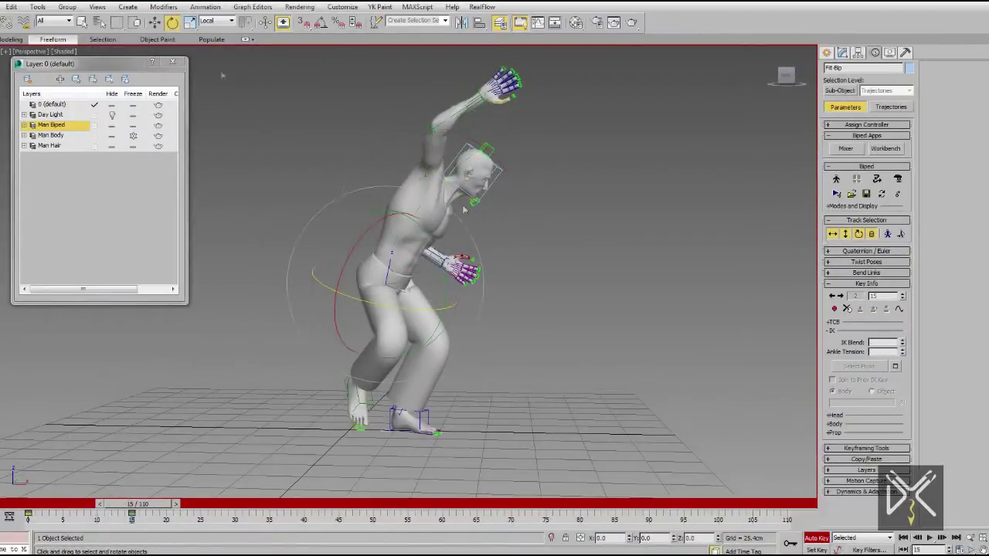
alt+middle_drag(410, 263, 421, 264)
drag(124, 504, 52, 553)
key(w)
alt+middle_drag(386, 379, 241, 462)
key(w)
alt+middle_drag(541, 309, 969, 162)
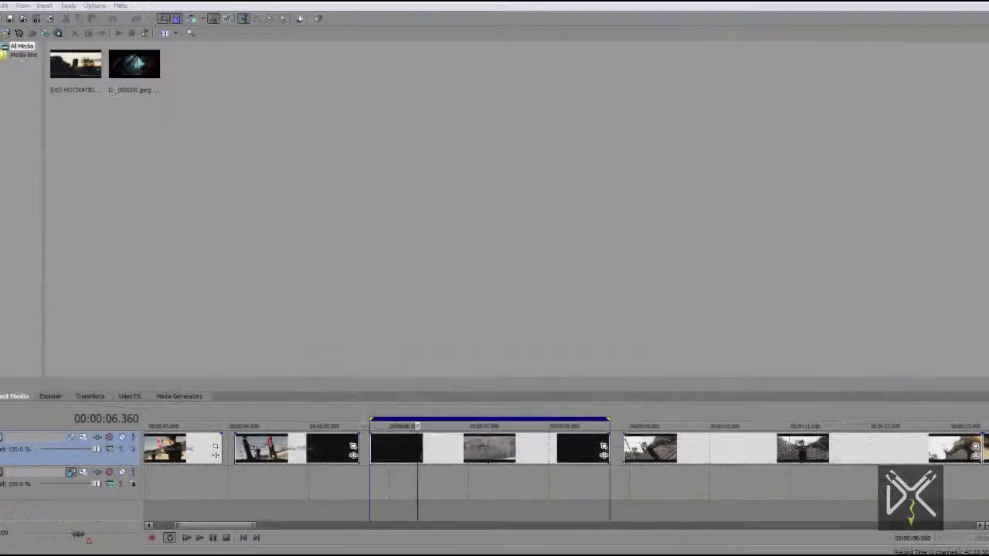
Switch to the video editor and step back and forth through the reference footage to examine the pose following the crouch
key(Left)
key(Left)
key(Left)
key(Left)
key(Left)
key(Left)
key(Left)
key(Left)
key(Left)
key(Left)
key(Left)
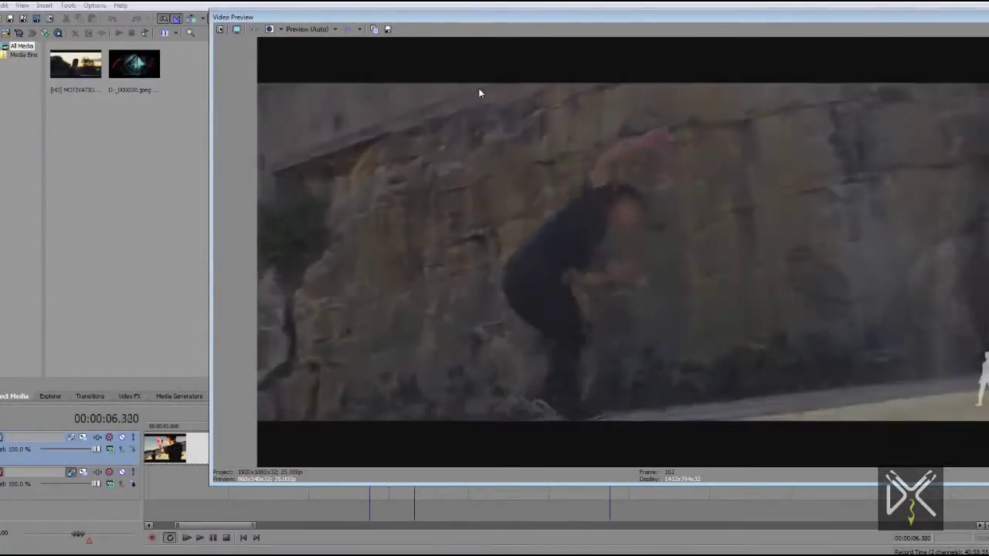
key(Right)
key(Right)
key(Right)
key(Right)
key(Right)
key(Right)
key(Right)
key(Right)
key(Right)
key(Right)
key(Right)
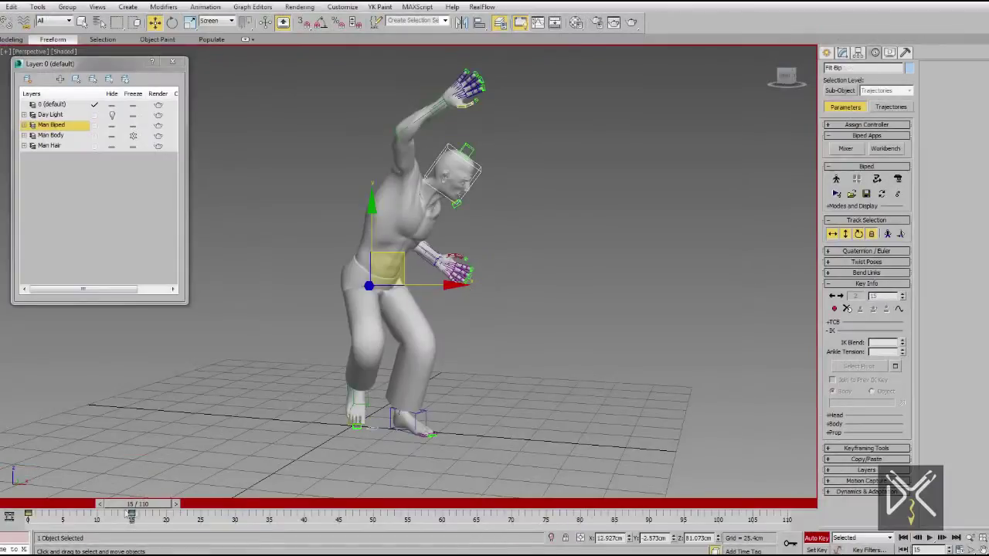
Switch back to 3ds Max and, at frame 30, turn the left foot and lift it off the ground to the side
alt+middle_drag(320, 417, 422, 310)
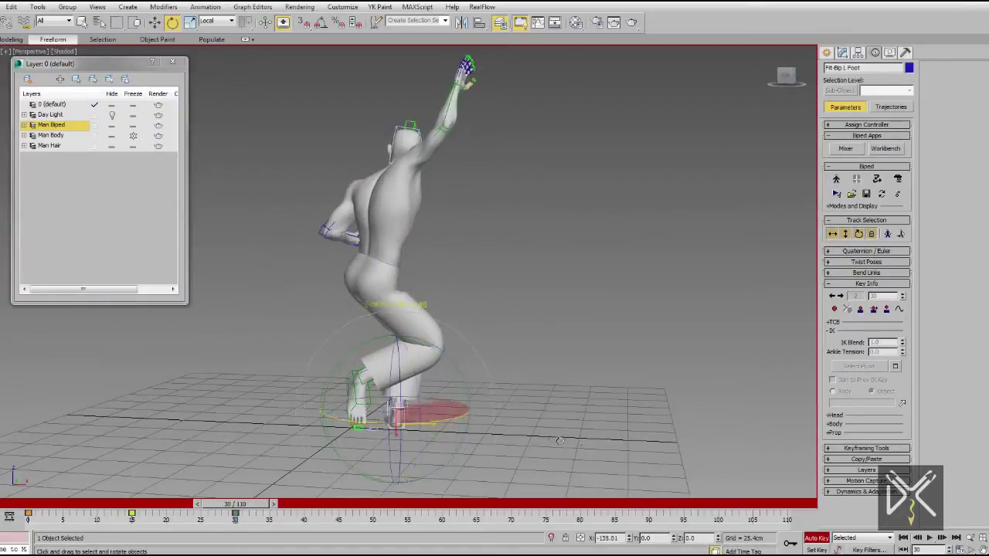
alt+middle_drag(384, 295, 423, 299)
drag(424, 388, 363, 372)
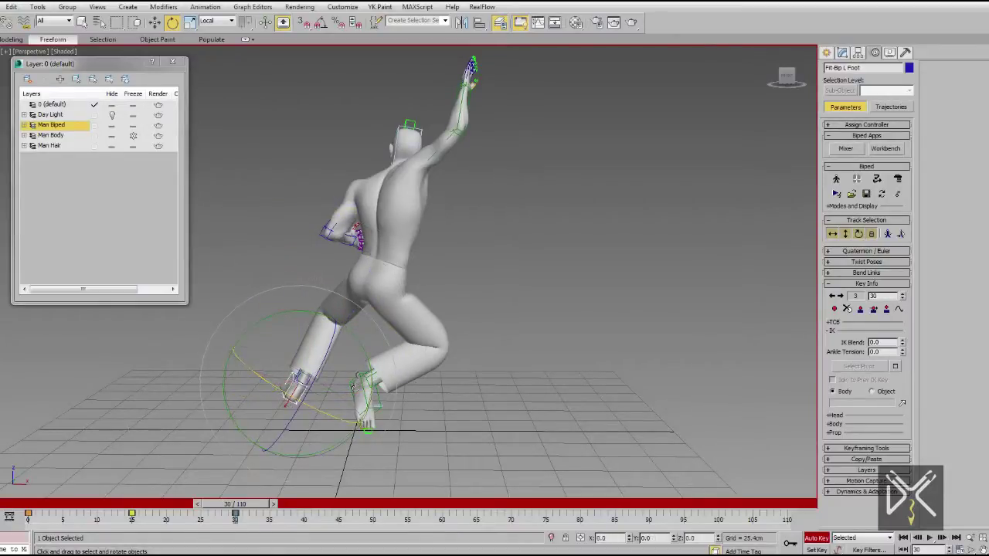
Move and rotate the right foot at frame 30 to position it as the supporting foot
alt+middle_drag(363, 394, 394, 382)
click(351, 365)
scroll(355, 371, up, 4)
drag(339, 278, 390, 301)
alt+middle_drag(390, 301, 347, 343)
drag(361, 366, 361, 358)
alt+middle_drag(362, 358, 245, 420)
click(176, 21)
drag(477, 429, 476, 426)
alt+middle_drag(476, 426, 518, 336)
click(155, 22)
drag(479, 356, 383, 363)
alt+middle_drag(382, 363, 456, 432)
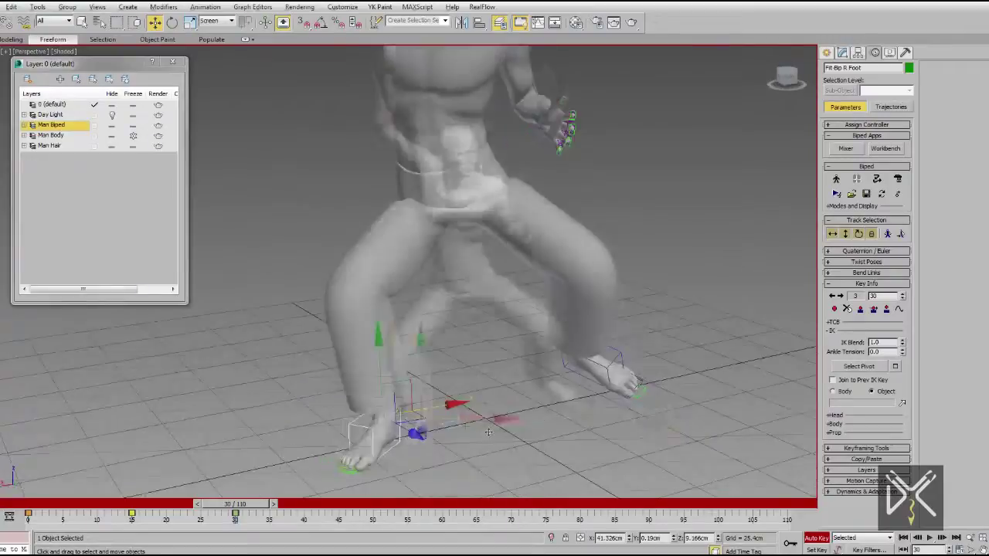
Raise the biped's centre of mass to about 93 cm at frame 30 and shift it horizontally over the right foot
scroll(455, 421, down, 4)
click(833, 234)
drag(482, 290, 480, 264)
alt+middle_drag(480, 263, 766, 328)
scroll(531, 312, up, 3)
drag(434, 247, 499, 258)
middle_drag(502, 340, 505, 221)
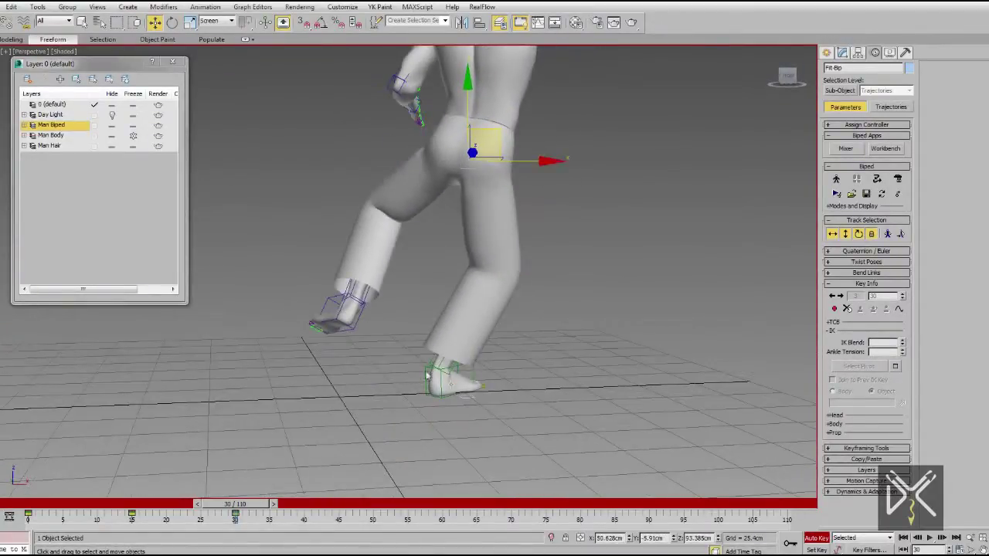
Rotate the right calf at frame 30 to straighten the supporting leg
middle_drag(502, 301, 501, 353)
click(478, 347)
click(481, 354)
drag(504, 344, 552, 337)
middle_drag(487, 278, 487, 366)
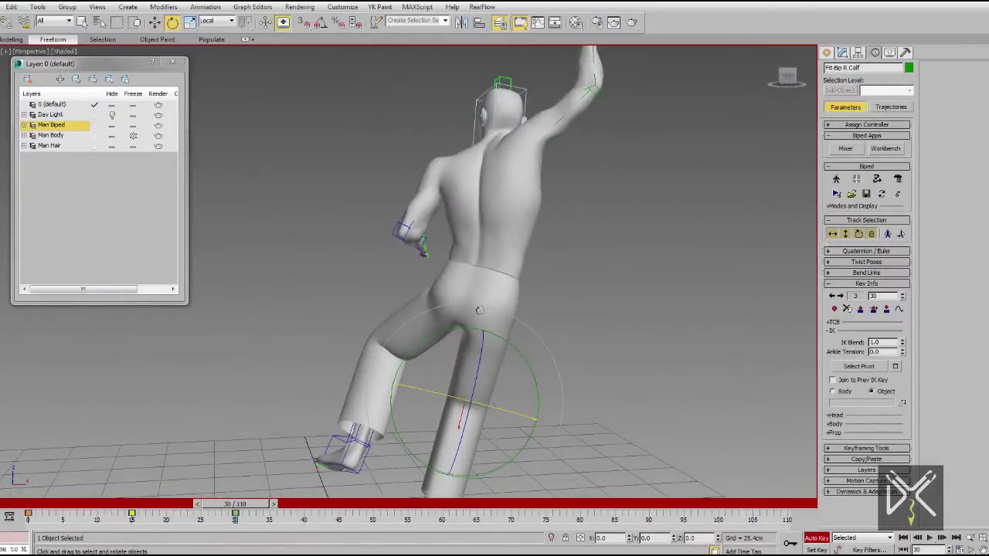
Tilt the whole body at frame 30 and shift the centre of mass to about X 43 cm
drag(528, 261, 479, 278)
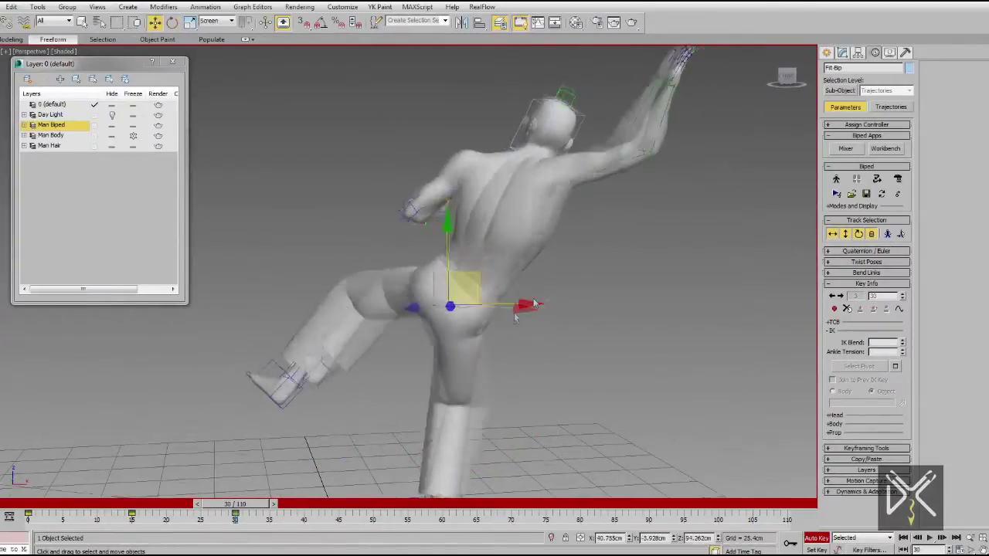
alt+middle_drag(533, 282, 432, 285)
drag(470, 274, 507, 273)
alt+middle_drag(495, 286, 593, 306)
Select the three spine bones and lean the torso further sideways at frame 30
key(F3)
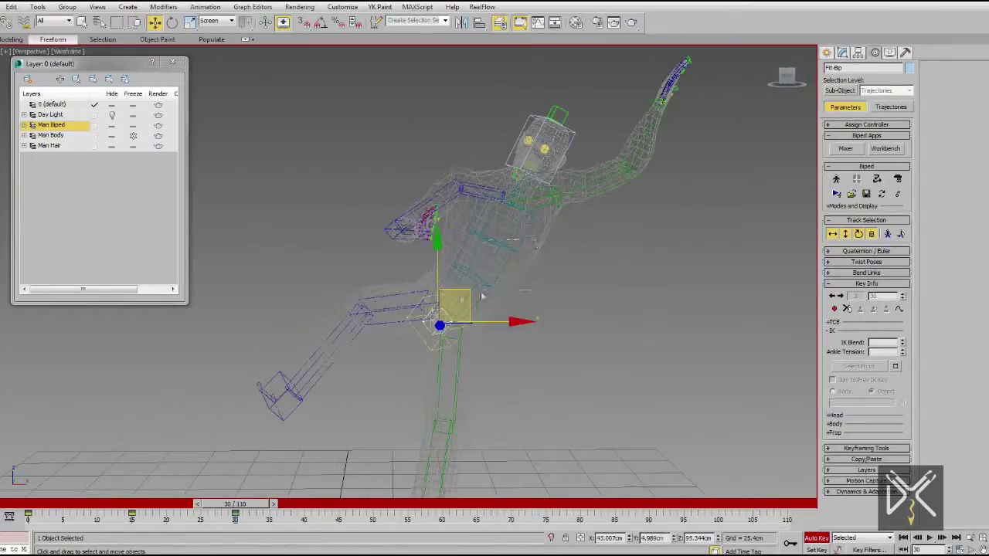
drag(528, 273, 525, 289)
drag(485, 356, 486, 358)
key(F3)
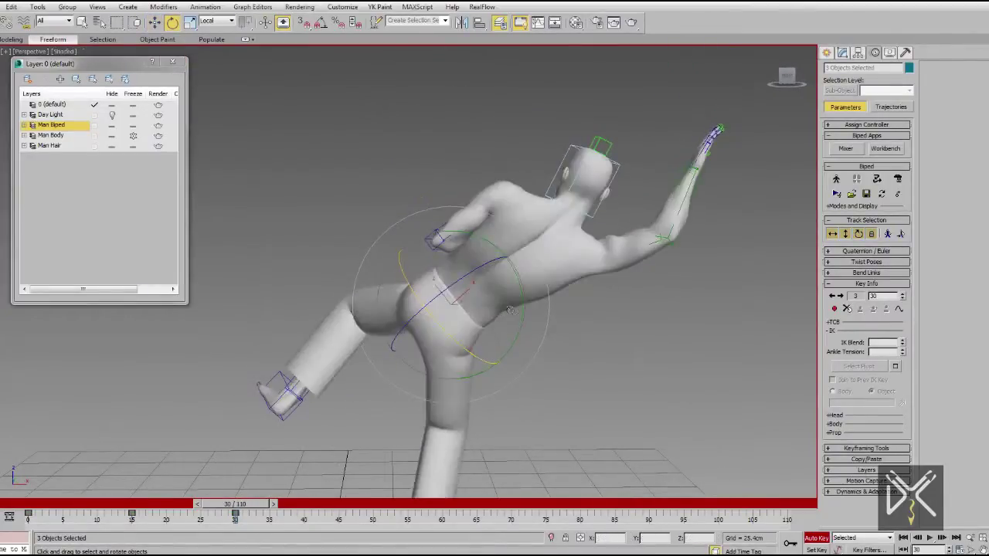
Rotate the left upper arm by about 57 degrees at frame 30 and swing the right upper arm down
alt+middle_drag(485, 232, 493, 225)
click(480, 214)
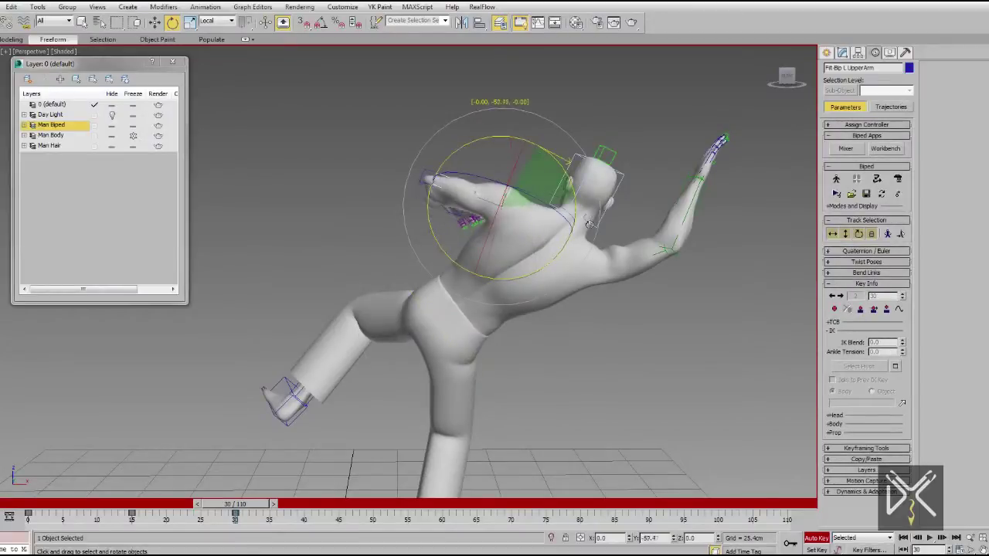
drag(675, 286, 626, 242)
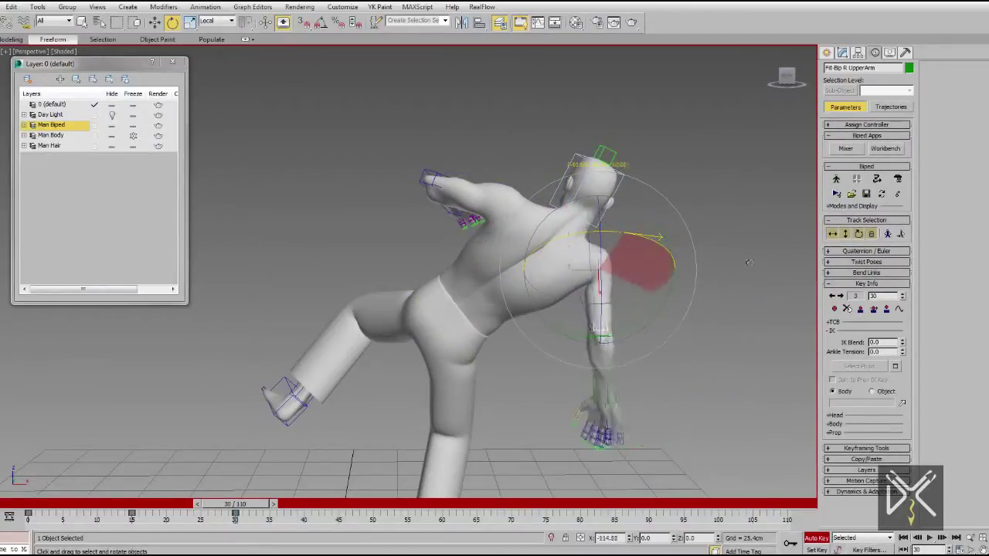
Rotate the head at frame 30 and refine the upper-body pose from the front
click(622, 179)
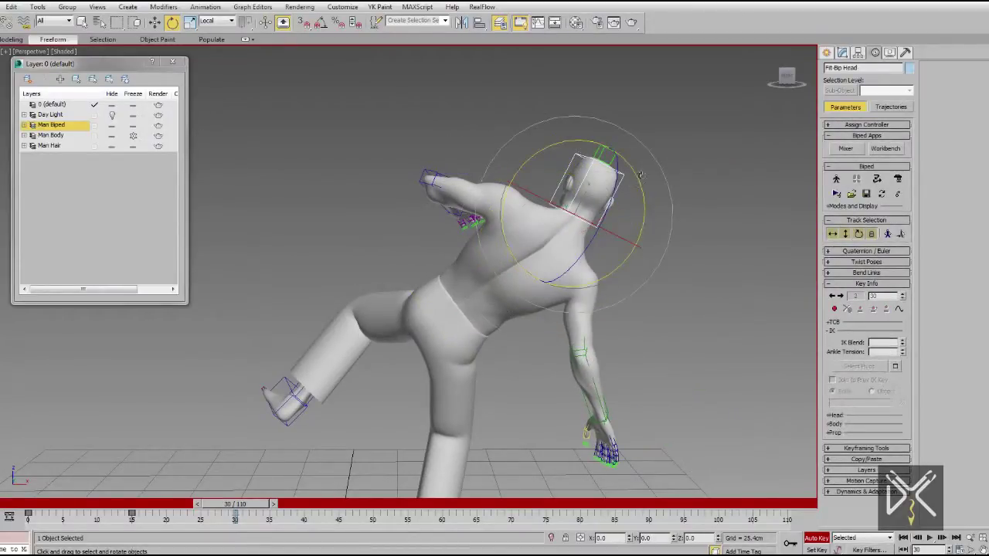
alt+middle_drag(581, 225, 494, 261)
scroll(494, 261, up, 3)
middle_drag(665, 324, 575, 290)
click(505, 272)
drag(597, 277, 639, 282)
drag(525, 326, 539, 329)
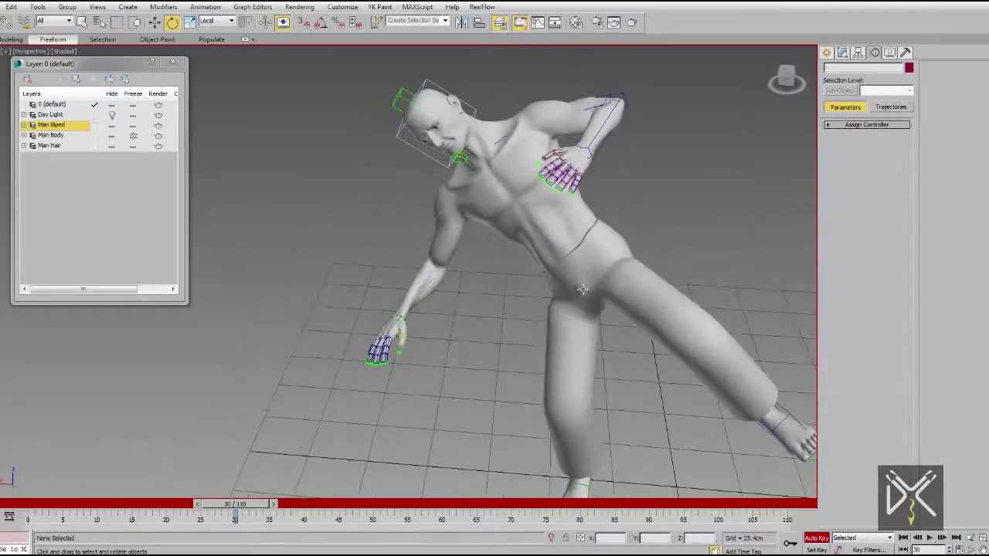
Scrub between the keyed poses and refine the spine's rotation at frame 30
click(512, 270)
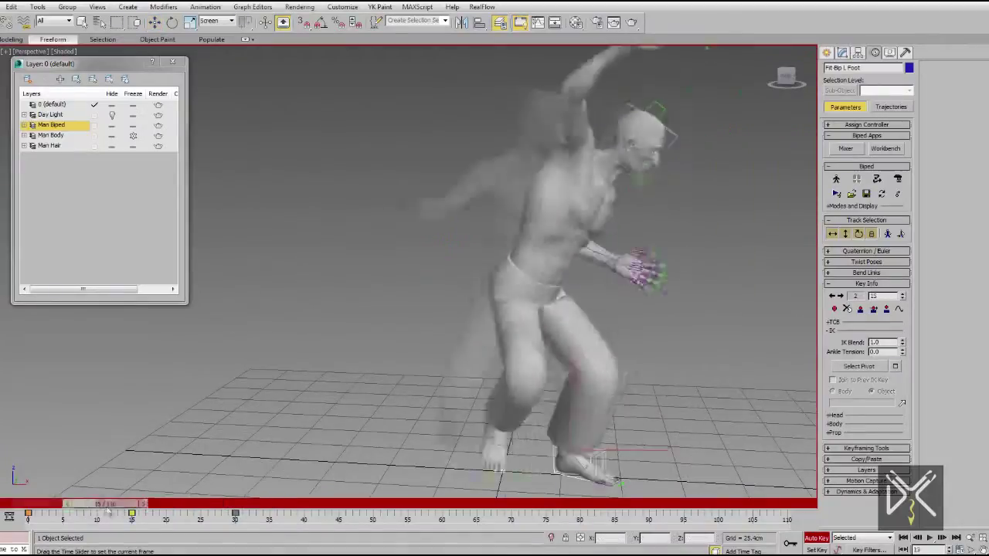
drag(108, 510, 119, 552)
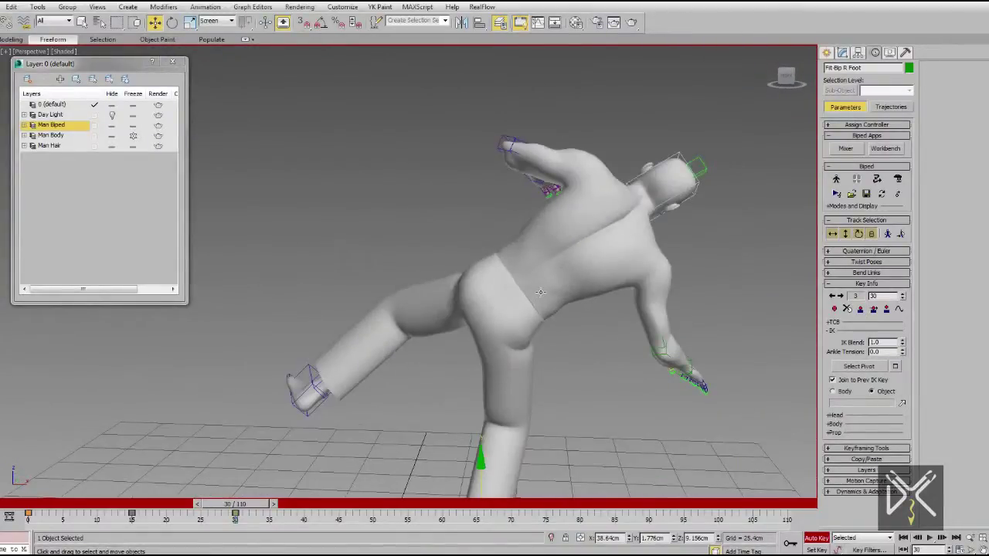
click(540, 292)
key(F3)
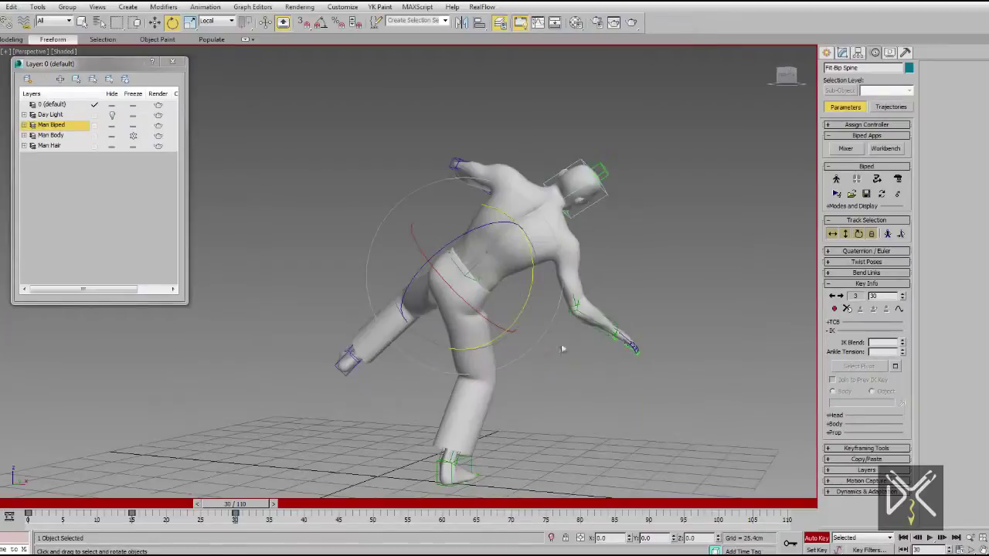
mouse_move(231, 504)
mouse_down()
mouse_move(142, 503)
mouse_move(332, 504)
mouse_move(224, 503)
mouse_up()
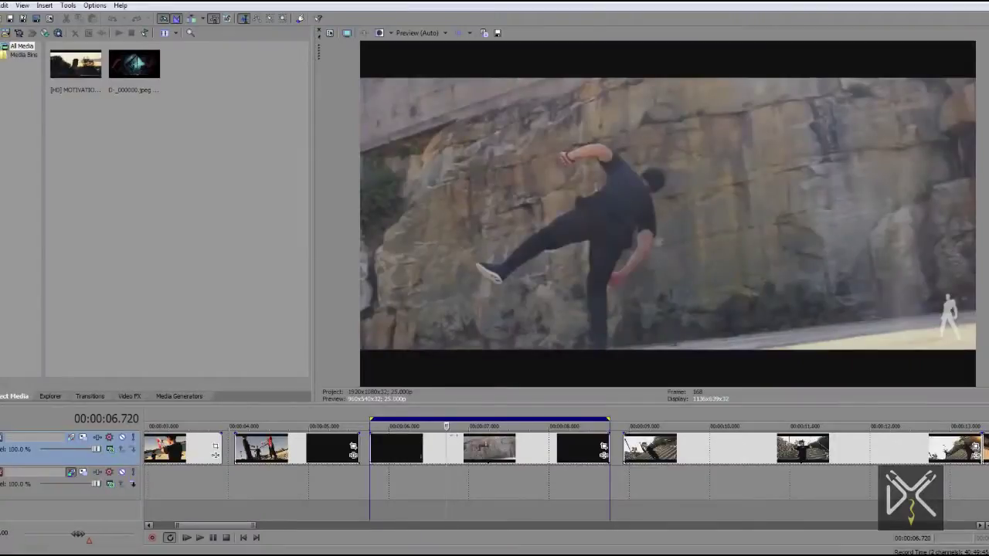
Switch to the video editor and step through the reference footage to examine the airborne pose after the leg lift
key(Right)
key(Right)
key(Right)
key(Right)
key(Right)
key(Right)
key(Right)
key(Right)
key(Right)
key(Right)
key(Left)
key(Left)
key(Left)
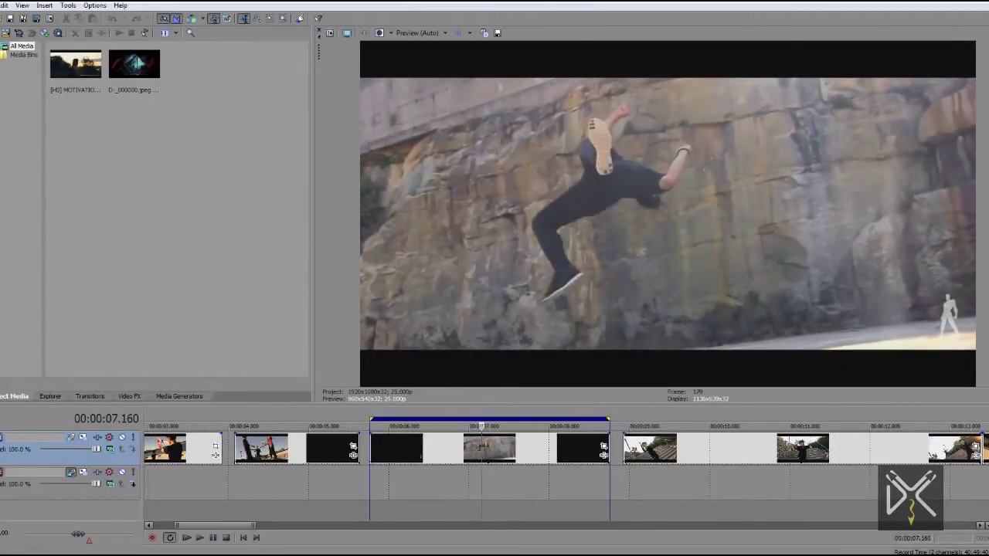
drag(320, 54, 909, 121)
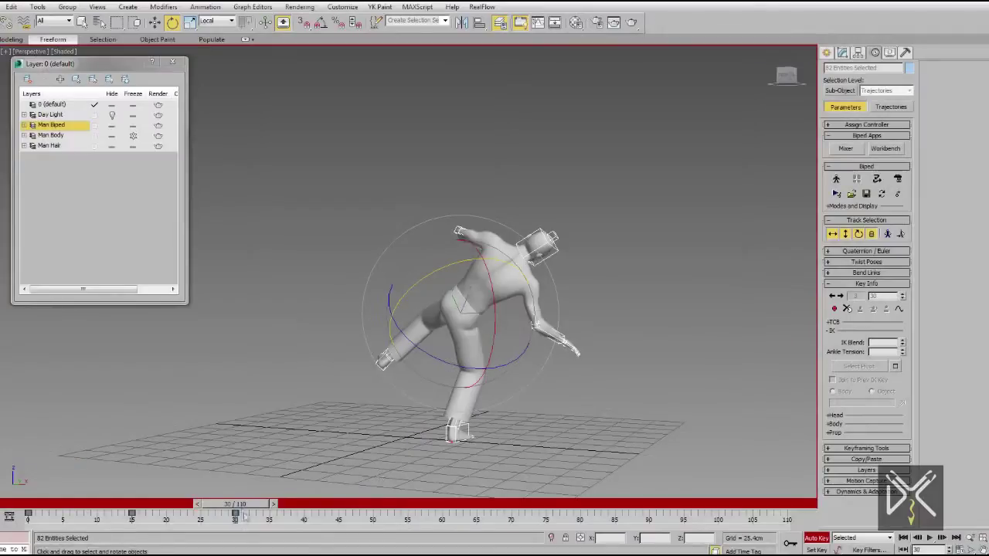
Switch back to 3ds Max, copy the whole biped's frame 30 keys to frame 45 and set a free key on the right foot
alt+middle_drag(408, 369, 435, 373)
scroll(437, 405, up, 3)
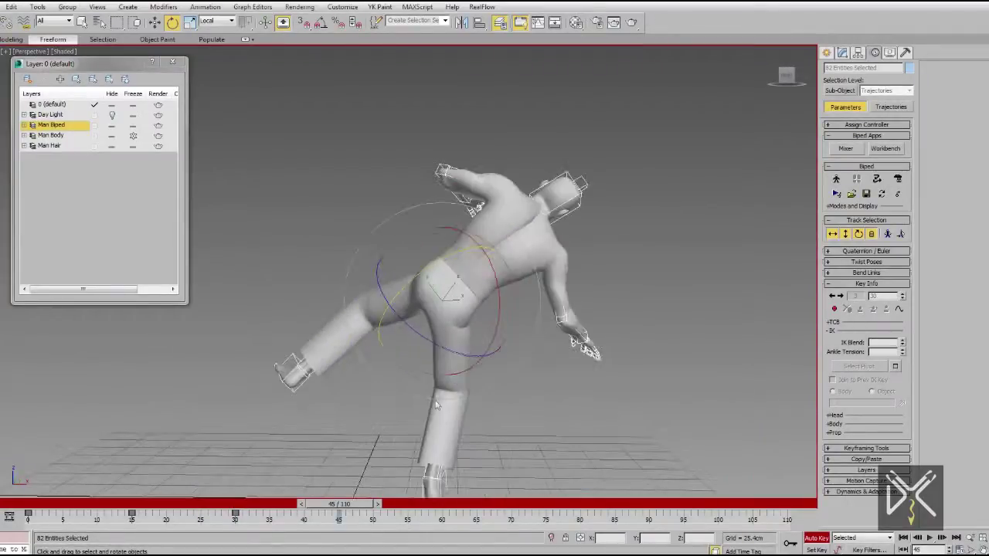
middle_drag(452, 472, 453, 378)
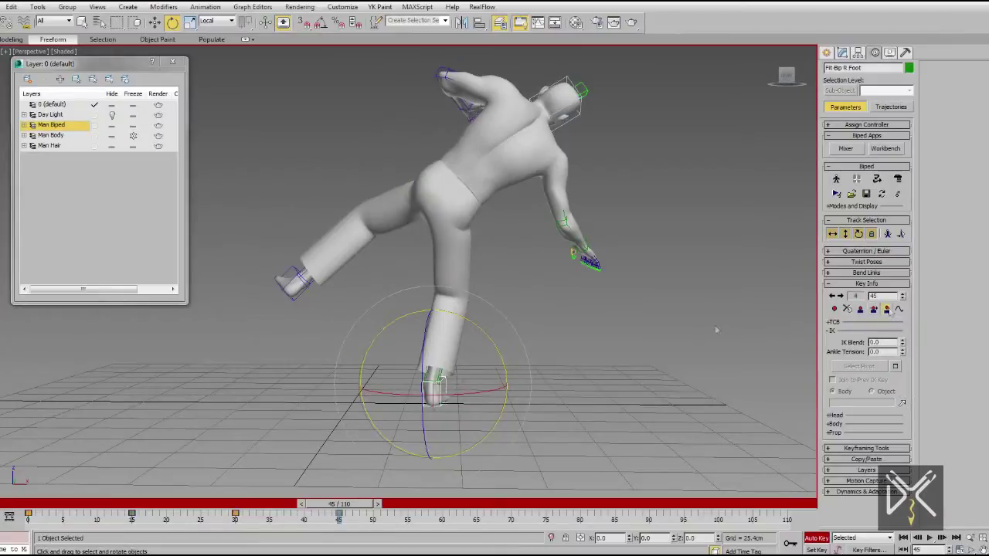
Rotate the body at frame 45 towards the horizontal airborne pose and check the motion leading to it
drag(412, 232, 523, 246)
drag(496, 173, 484, 206)
alt+middle_drag(479, 340, 552, 340)
mouse_move(346, 503)
mouse_down()
mouse_move(66, 503)
mouse_move(368, 502)
mouse_move(350, 502)
mouse_up()
alt+middle_drag(386, 363, 471, 387)
Select the three spine bones and rotate them at frame 45 to bend the airborne torso
scroll(563, 280, up, 5)
alt+middle_drag(563, 281, 537, 284)
key(F3)
click(510, 207)
ctrl+click(512, 275)
ctrl+click(481, 304)
alt+middle_drag(494, 251, 550, 245)
click(424, 256)
drag(421, 218, 446, 272)
key(F3)
mouse_move(499, 282)
alt+middle_down()
mouse_move(579, 292)
mouse_move(462, 300)
alt+middle_up()
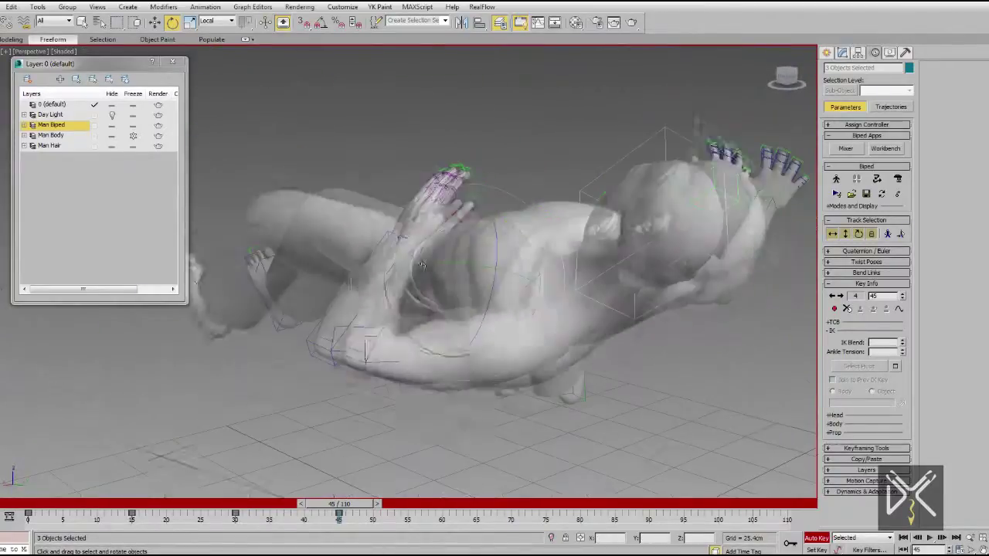
Rotate the left upper arm outward at frame 45 and raise the right arm, adjusting its forearm
click(466, 320)
drag(456, 418, 513, 384)
alt+middle_drag(513, 385, 668, 379)
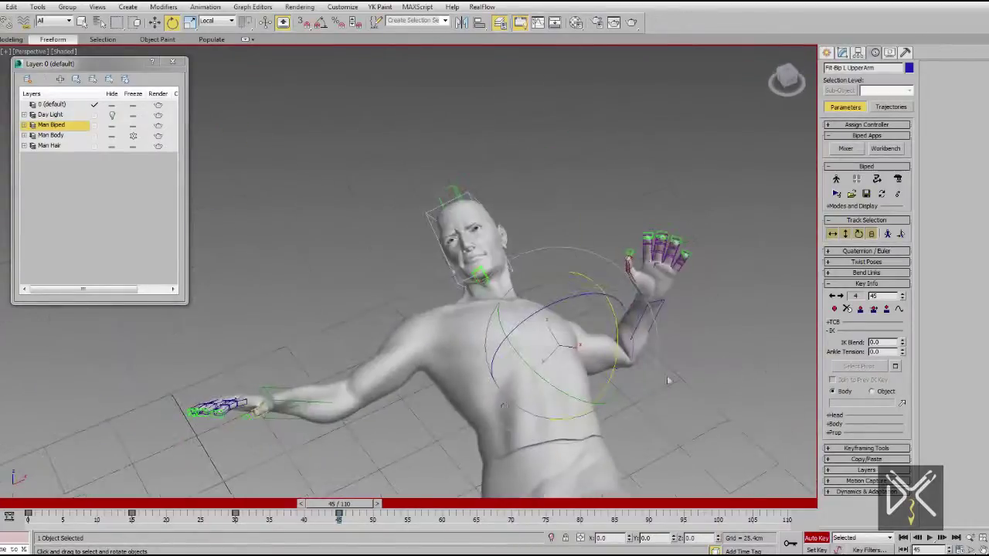
alt+middle_drag(395, 373, 392, 328)
drag(377, 310, 406, 289)
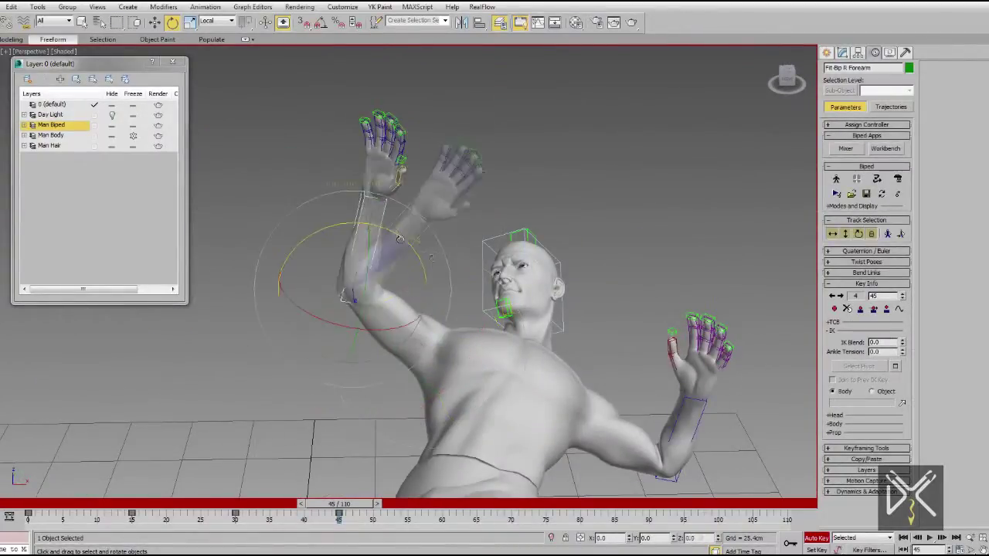
Rotate the right forearm and adjoining arm bones at frame 45 to refine the raised right arm
drag(565, 299, 581, 308)
alt+middle_drag(581, 308, 629, 355)
drag(581, 292, 598, 302)
alt+middle_drag(598, 302, 571, 363)
drag(560, 259, 517, 270)
alt+middle_drag(588, 370, 473, 353)
Select and rotate the remaining limb bones one by one at frame 45 to refine the airborne pose
click(486, 338)
click(459, 240)
drag(433, 318, 452, 330)
alt+middle_drag(360, 427, 384, 320)
click(384, 320)
drag(391, 255, 366, 278)
click(311, 457)
middle_drag(310, 458, 386, 344)
drag(412, 255, 339, 310)
alt+middle_drag(432, 309, 436, 264)
click(431, 280)
click(430, 270)
drag(408, 182, 383, 203)
Raise the biped's body at frame 45 and scrub back through the earlier frames to check the jump
alt+middle_drag(386, 213, 554, 310)
click(845, 234)
drag(464, 308, 646, 314)
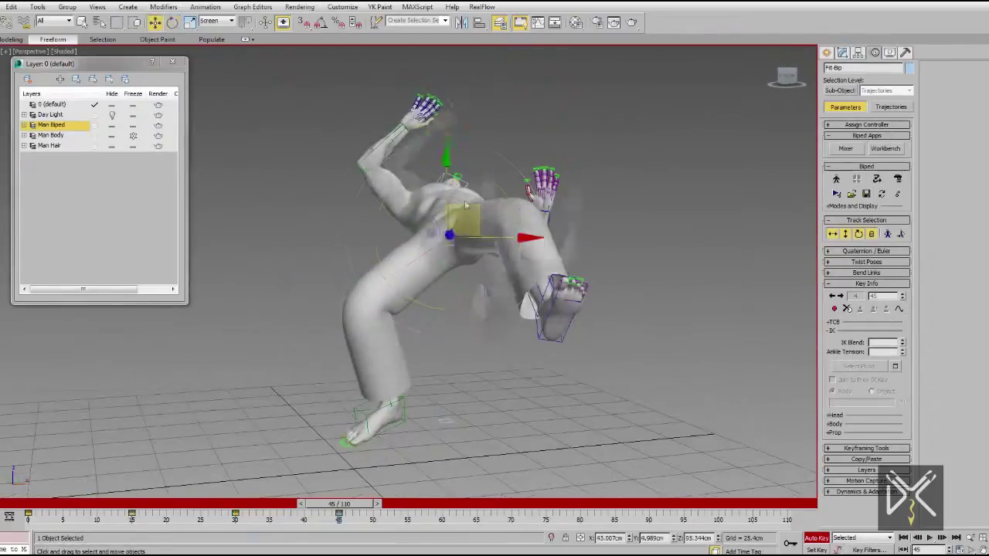
drag(339, 504, 170, 505)
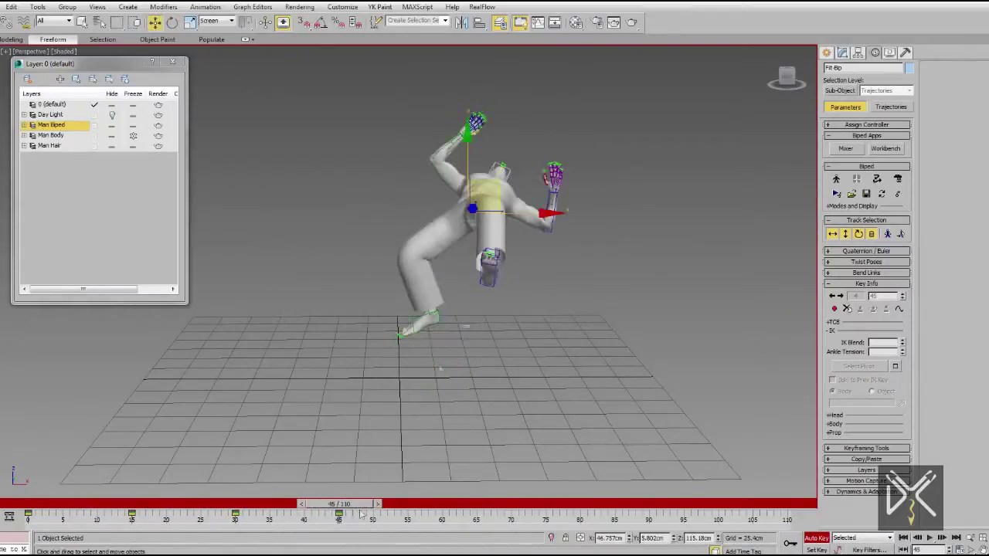
Select the three spine bones at frame 45 using the wireframe display
alt+middle_drag(568, 294, 540, 343)
scroll(529, 316, up, 4)
middle_drag(523, 306, 487, 355)
key(F3)
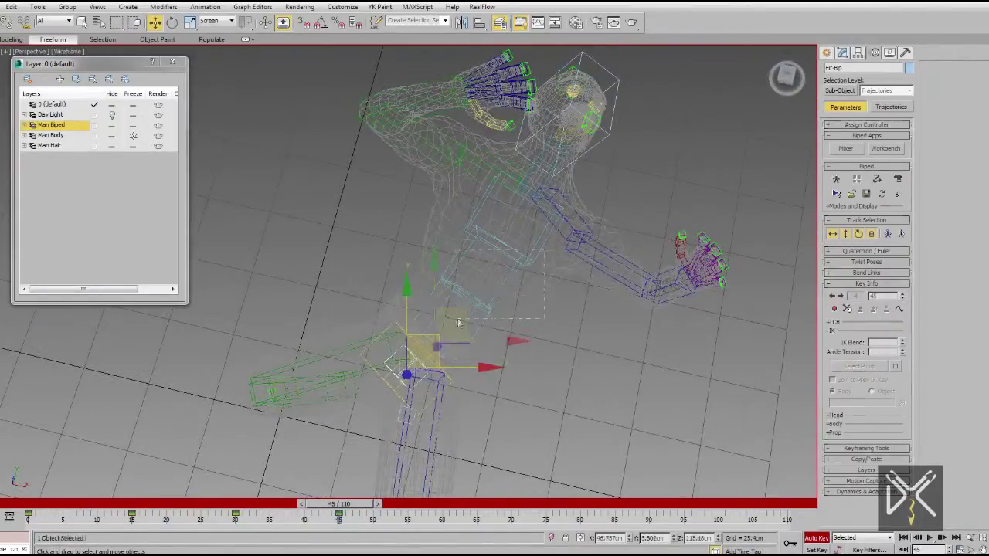
drag(479, 317, 499, 349)
mouse_move(516, 366)
alt+middle_down()
mouse_move(536, 322)
mouse_move(530, 332)
mouse_move(565, 353)
mouse_move(591, 290)
mouse_move(576, 279)
alt+middle_up()
key(F3)
scroll(532, 333, down, 5)
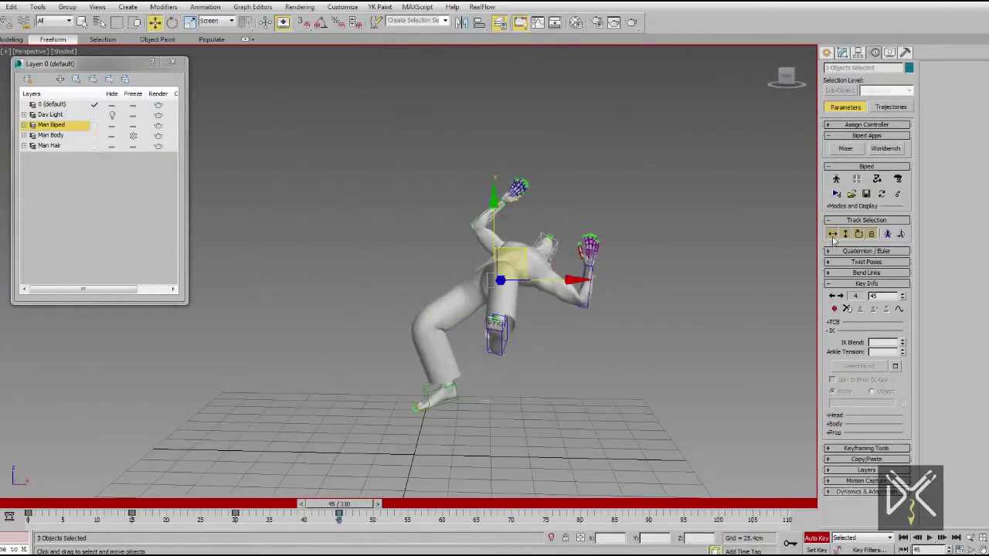
Scrub the motion up to frame 45 and select the whole biped
drag(82, 501, 340, 502)
middle_drag(540, 309, 496, 285)
key(w)
drag(628, 125, 320, 443)
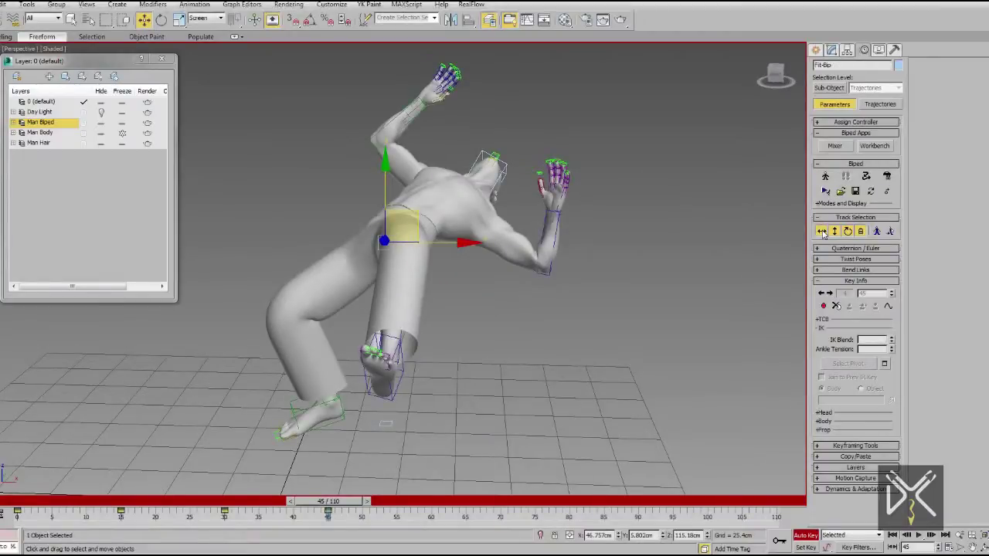
Copy the biped's frame 45 keys to frame 60 and rotate the body into a face-down airborne orientation
click(162, 20)
drag(386, 185, 503, 273)
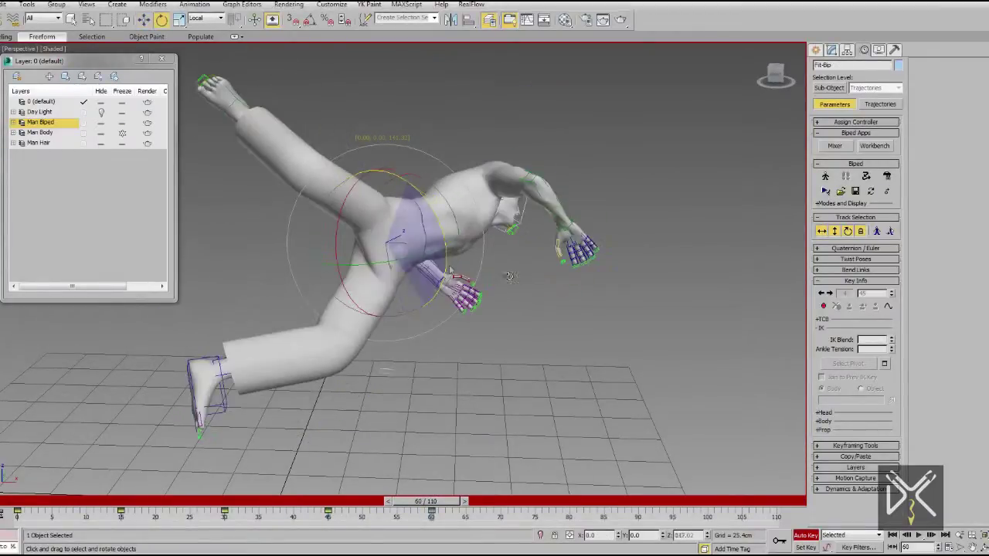
drag(417, 255, 464, 255)
alt+middle_drag(463, 270, 525, 278)
Select the right thigh and rotate it at frame 60 to swing the right leg
click(351, 197)
mouse_move(433, 275)
alt+middle_down()
mouse_move(510, 274)
mouse_move(448, 267)
alt+middle_up()
scroll(448, 267, up, 3)
key(F3)
drag(431, 268, 514, 334)
key(F3)
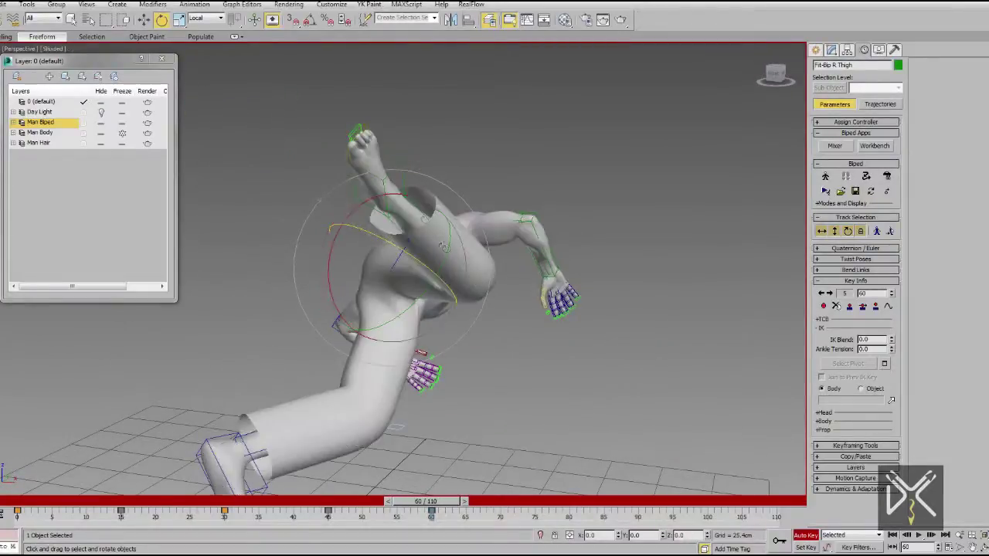
Rotate the right calf at frame 60 to straighten the right leg
click(421, 195)
drag(472, 256, 576, 312)
drag(731, 415, 748, 447)
alt+middle_drag(572, 371, 514, 363)
drag(527, 337, 517, 313)
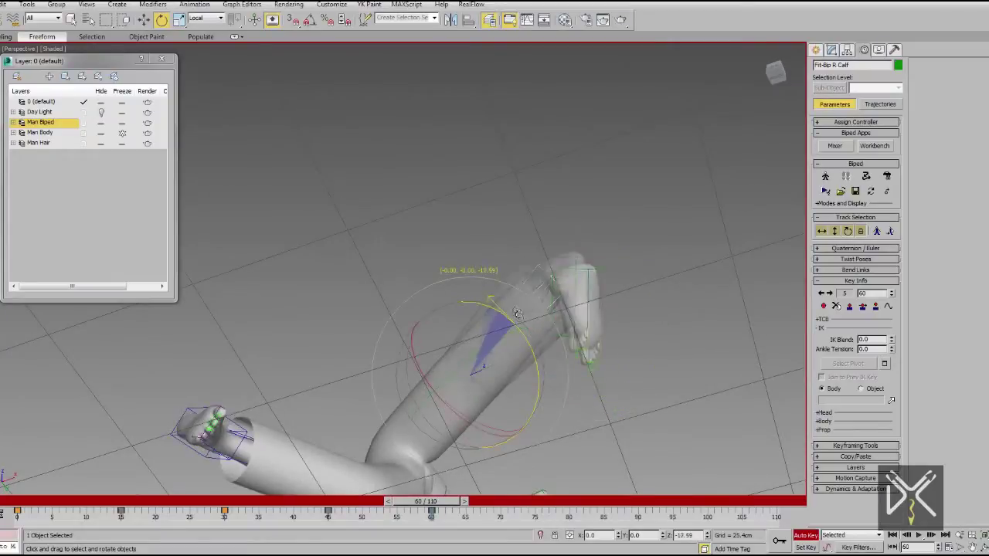
Rotate the right thigh at frame 60 to adjust the angle of the straightened leg
click(456, 408)
mouse_move(450, 434)
mouse_down()
mouse_move(446, 402)
mouse_move(445, 421)
mouse_up()
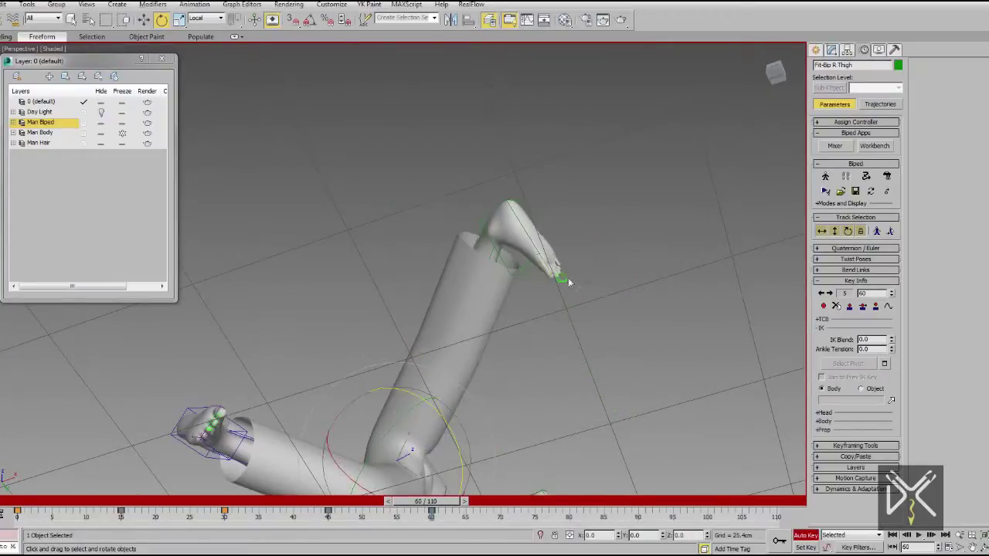
alt+middle_drag(445, 422, 468, 327)
drag(468, 327, 464, 313)
Adjust the lower left leg at frame 60 and rotate the left foot so the toes point backward
alt+middle_drag(465, 313, 348, 309)
click(572, 350)
click(415, 312)
drag(486, 189, 529, 224)
click(351, 272)
alt+middle_drag(363, 282, 416, 336)
drag(413, 346, 353, 344)
alt+middle_drag(354, 345, 367, 386)
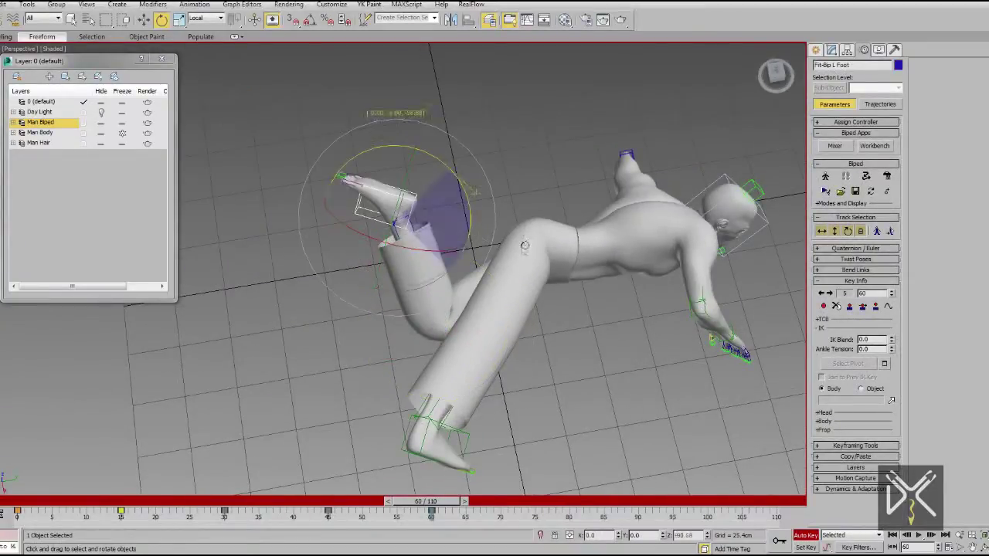
Rotate the right thigh at frame 60 to raise the extended leg behind the body
click(502, 320)
alt+middle_drag(502, 340, 483, 286)
drag(483, 286, 491, 256)
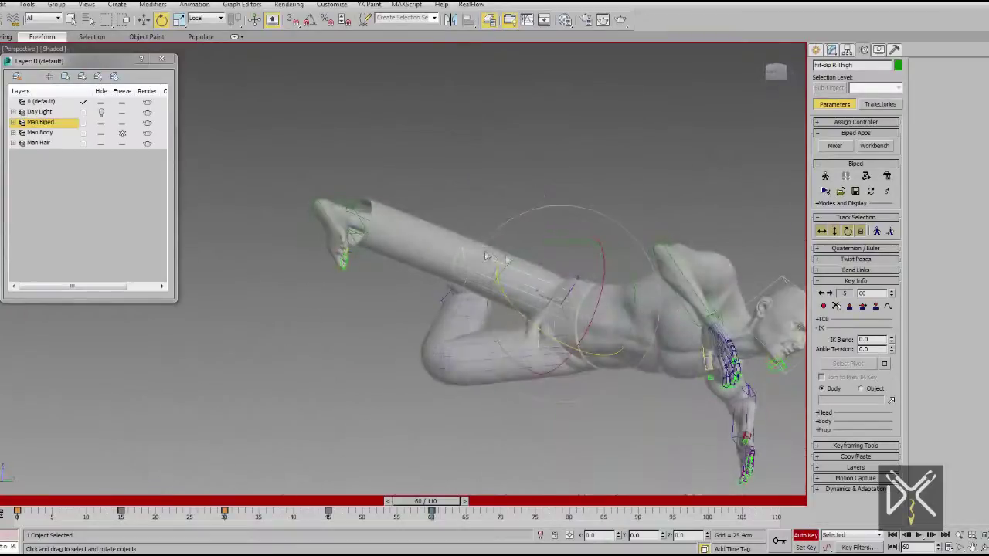
alt+middle_drag(490, 256, 632, 311)
drag(548, 311, 575, 306)
drag(600, 244, 610, 270)
Select further bones at frame 60, using wireframe display where needed, and rotate them to refine the airborne pose
alt+middle_drag(596, 306, 510, 271)
drag(510, 270, 502, 309)
alt+middle_drag(502, 309, 492, 286)
click(620, 309)
key(F3)
click(494, 287)
key(F3)
drag(444, 272, 429, 262)
Zoom in on the upper body and make small rotations to its bones at frame 60
mouse_move(432, 263)
alt+middle_down()
mouse_move(487, 309)
mouse_move(471, 279)
mouse_move(474, 371)
mouse_move(434, 272)
alt+middle_up()
scroll(471, 279, up, 4)
click(434, 273)
drag(439, 193, 434, 197)
alt+middle_drag(464, 201, 560, 229)
click(475, 292)
drag(438, 257, 448, 268)
mouse_move(448, 267)
alt+middle_down()
mouse_move(505, 347)
mouse_move(541, 309)
mouse_move(346, 244)
alt+middle_up()
Select the three spine bones together at frame 60 in wireframe display, and restore the shaded view
key(F3)
click(427, 225)
ctrl+click(372, 225)
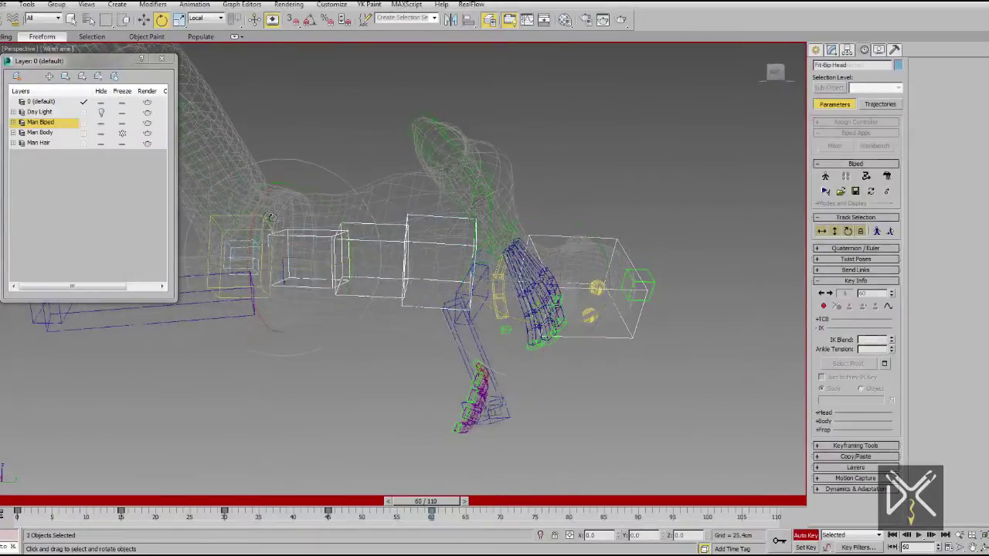
ctrl+click(313, 234)
key(F3)
mouse_move(317, 247)
alt+middle_down()
mouse_move(477, 351)
mouse_move(493, 326)
alt+middle_up()
Rotate the left upper arm and the opposite arm at frame 60 to match the airborne pose
click(493, 326)
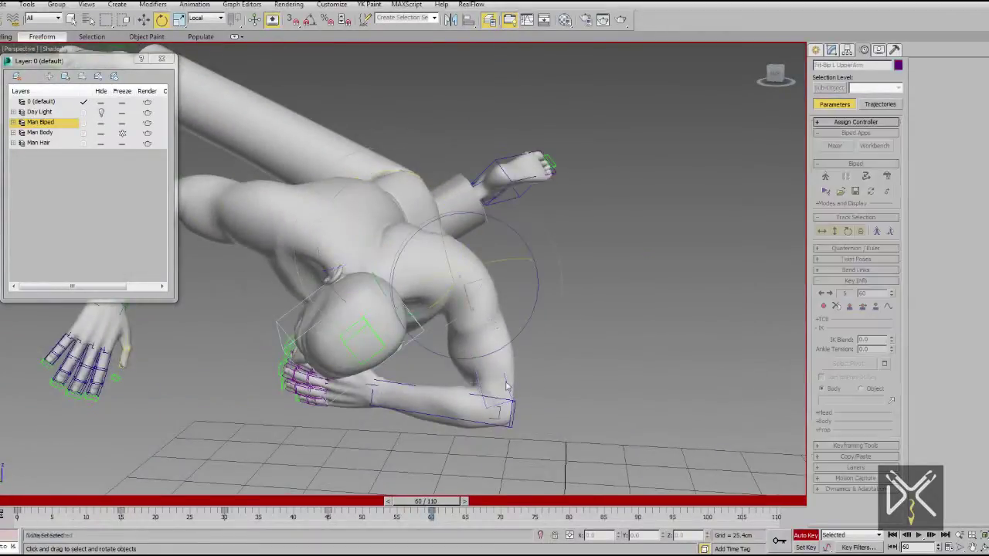
drag(534, 292, 551, 250)
alt+middle_drag(325, 231, 392, 194)
click(392, 193)
drag(437, 274, 386, 287)
Scrub to check the motion into frame 60 and rotate the whole body to correct its airborne orientation
alt+middle_drag(386, 288, 556, 363)
scroll(739, 342, down, 5)
drag(431, 502, 439, 464)
alt+middle_drag(438, 465, 482, 372)
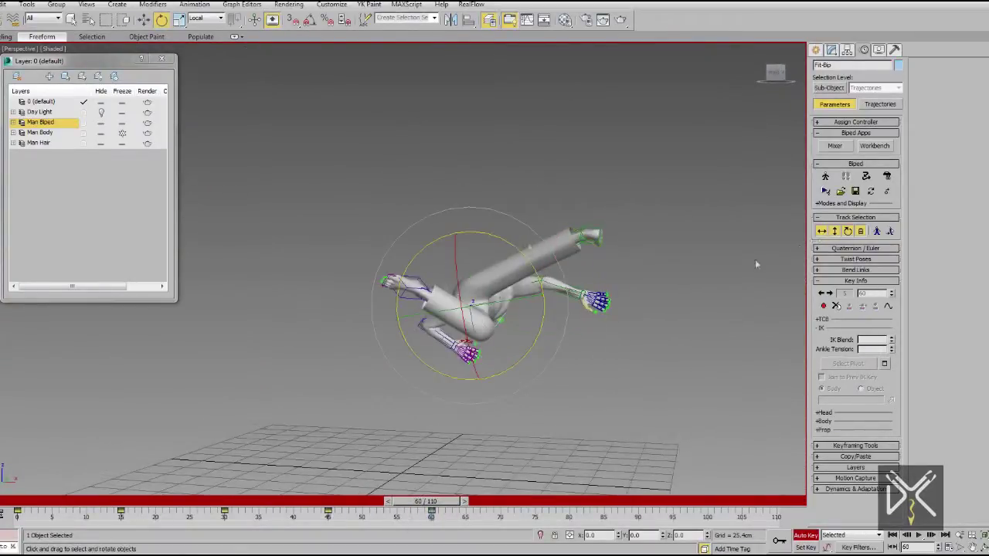
alt+middle_drag(443, 284, 464, 298)
drag(495, 297, 455, 232)
alt+middle_drag(456, 262, 473, 340)
Move the body upward and forward in the airborne pose and scrub the timeline to review the jump
drag(425, 502, 381, 447)
drag(472, 184, 540, 160)
alt+middle_drag(541, 166, 568, 193)
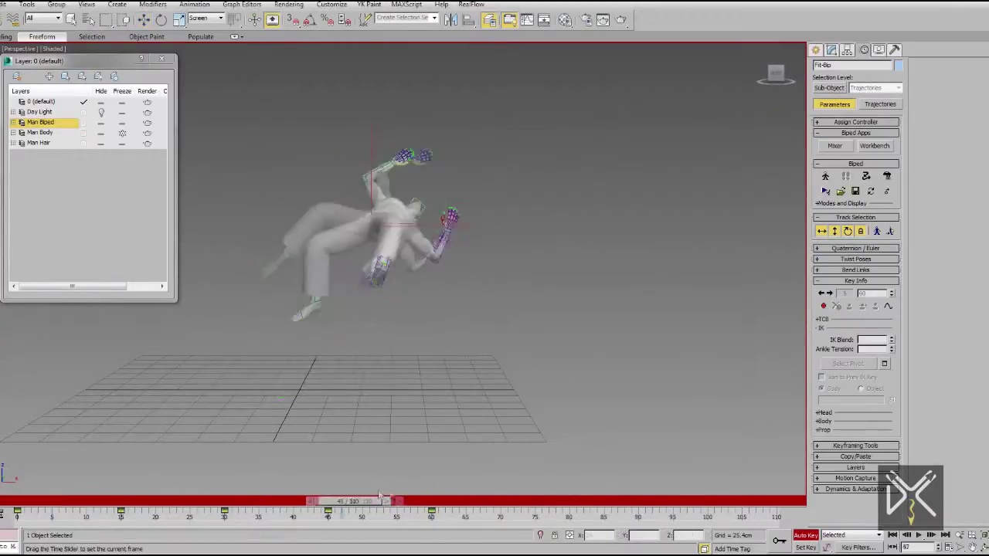
drag(306, 501, 336, 514)
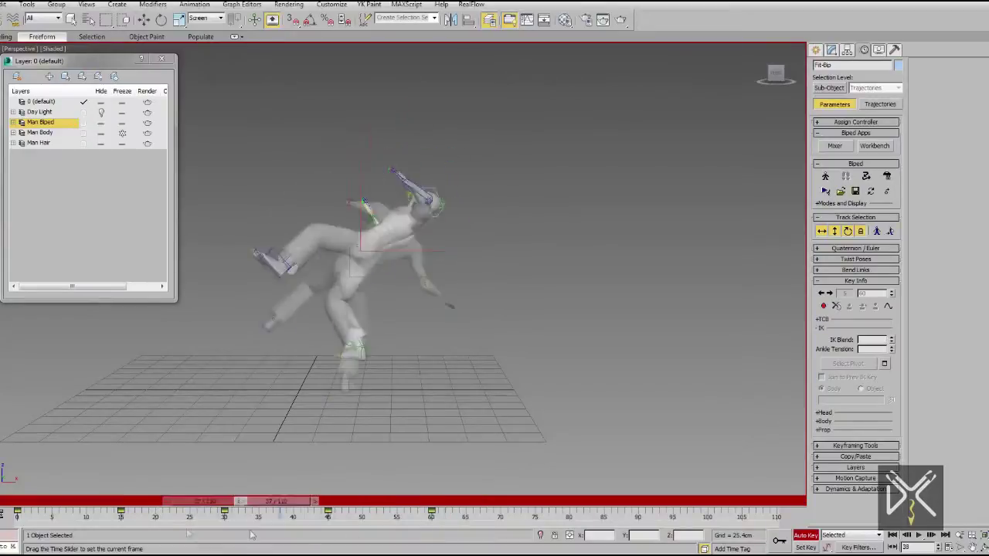
Show the body's trajectory and move the body at frame 45 to smooth the jump arc
click(887, 306)
scroll(306, 215, up, 4)
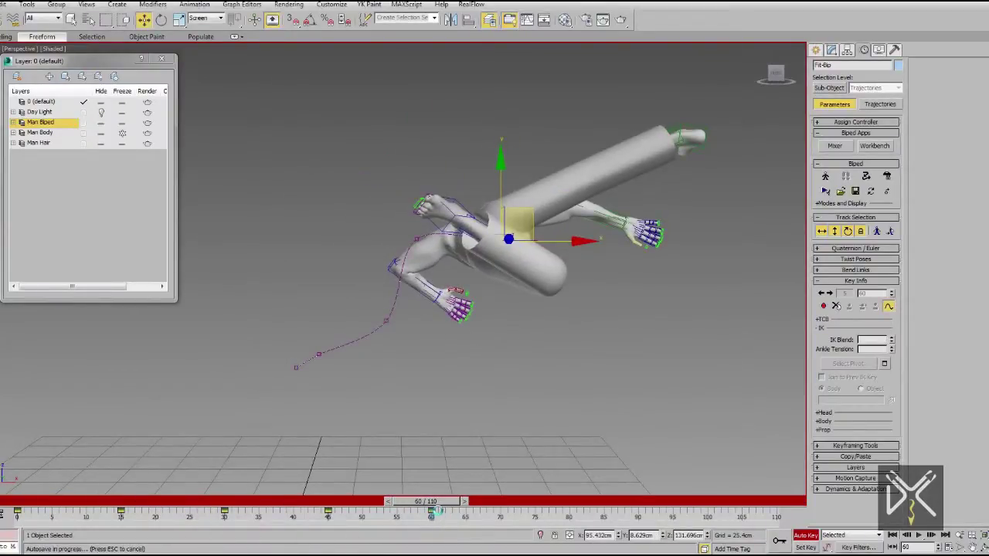
drag(454, 503, 358, 507)
drag(456, 216, 470, 227)
mouse_move(334, 502)
mouse_down()
mouse_move(35, 526)
mouse_move(437, 551)
mouse_move(332, 547)
mouse_move(334, 506)
mouse_up()
scroll(449, 332, down, 4)
middle_drag(445, 336, 458, 272)
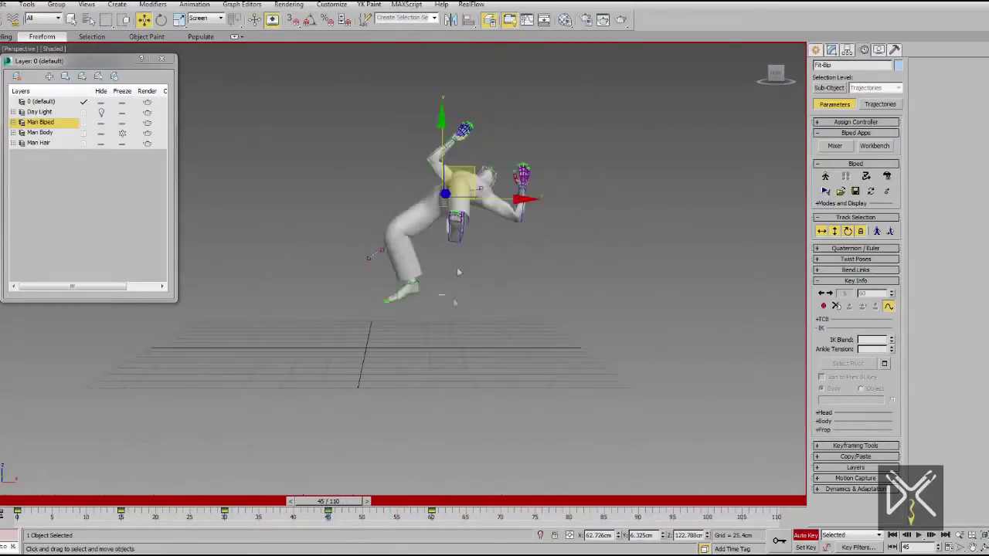
drag(354, 501, 392, 503)
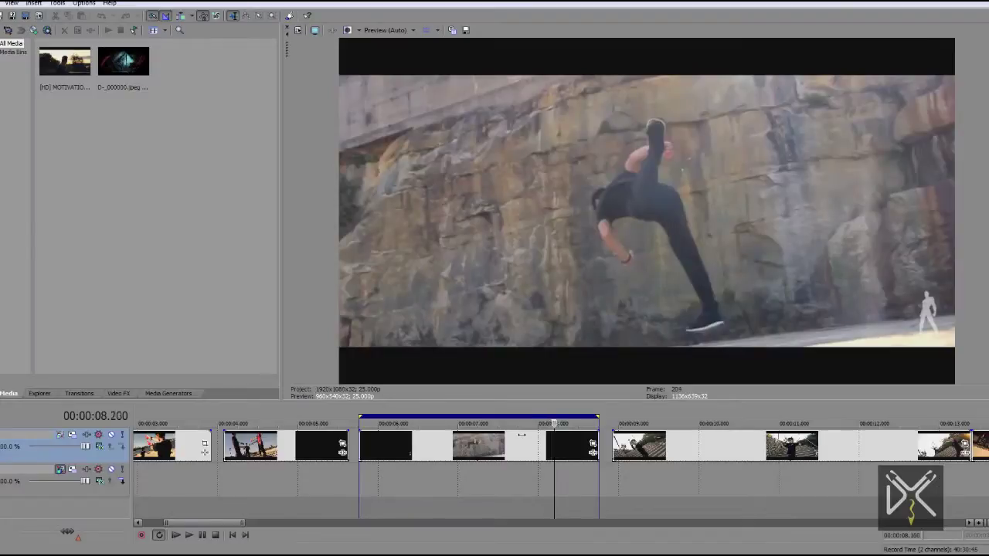
Return from the reference video to 3ds Max, rotate the torso and left upper arm at frame 75, and review the motion
click(290, 53)
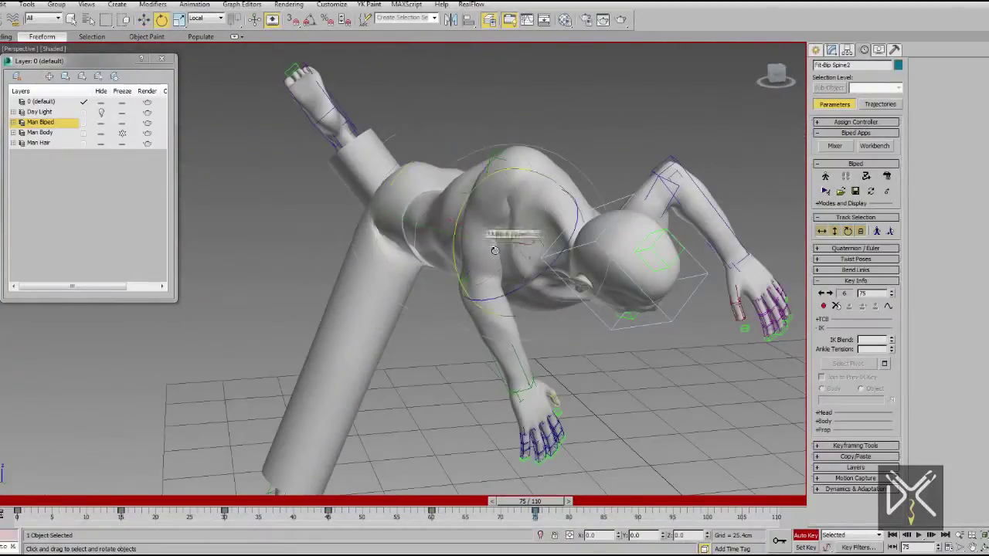
click(464, 162)
drag(540, 131, 629, 235)
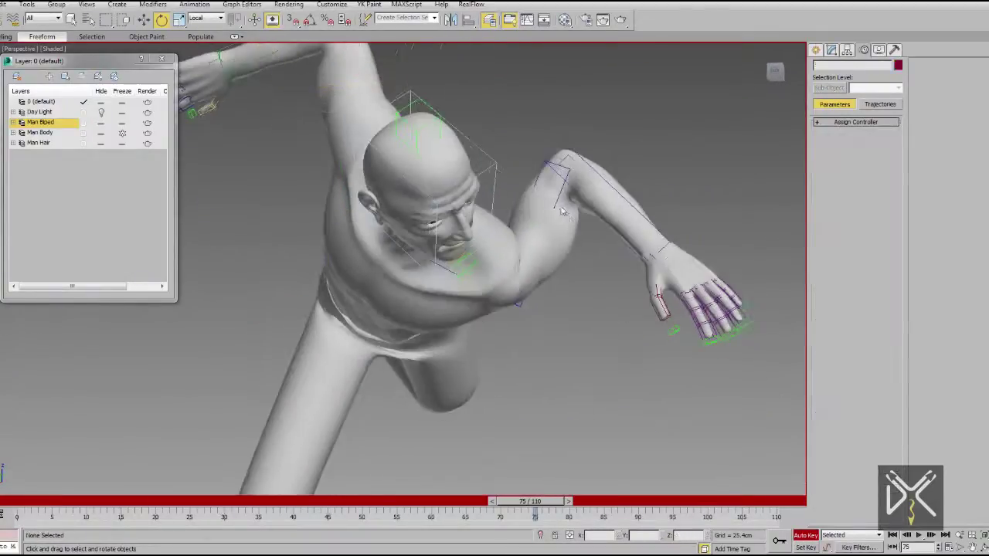
click(572, 224)
drag(574, 232, 602, 444)
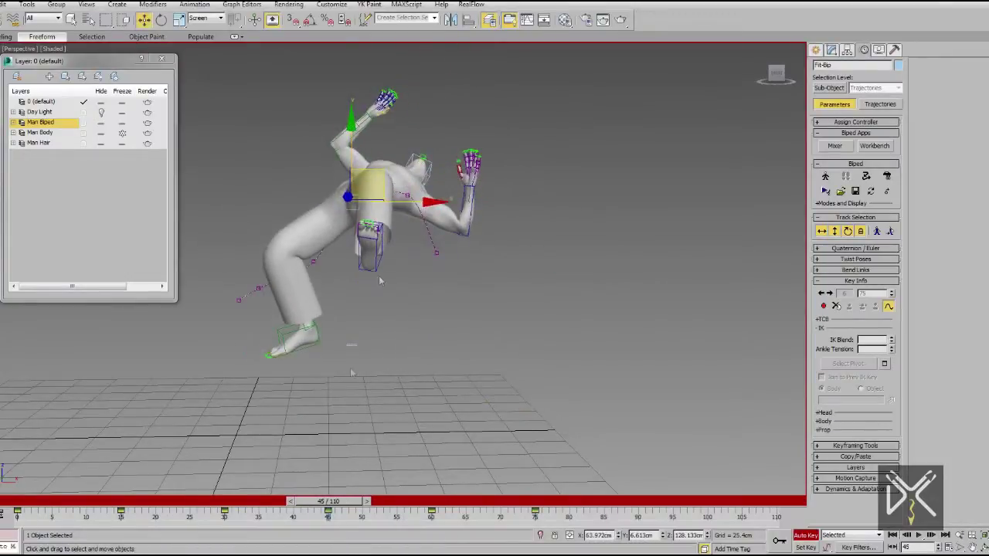
drag(335, 503, 547, 551)
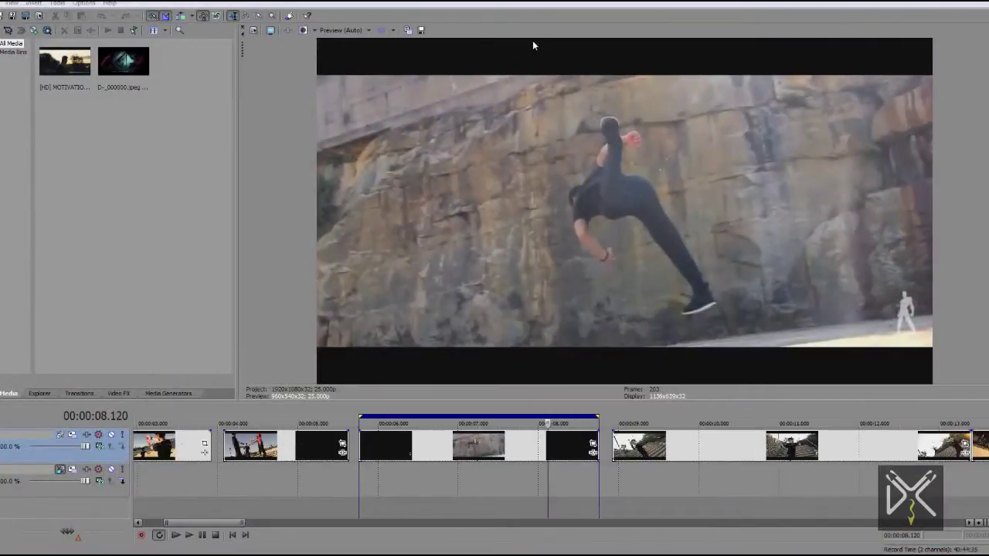
Step through the reference clip in Vegas to examine the landing pose with one leg extended behind
drag(551, 429, 556, 431)
key(Right)
key(Right)
key(Right)
key(Right)
key(Left)
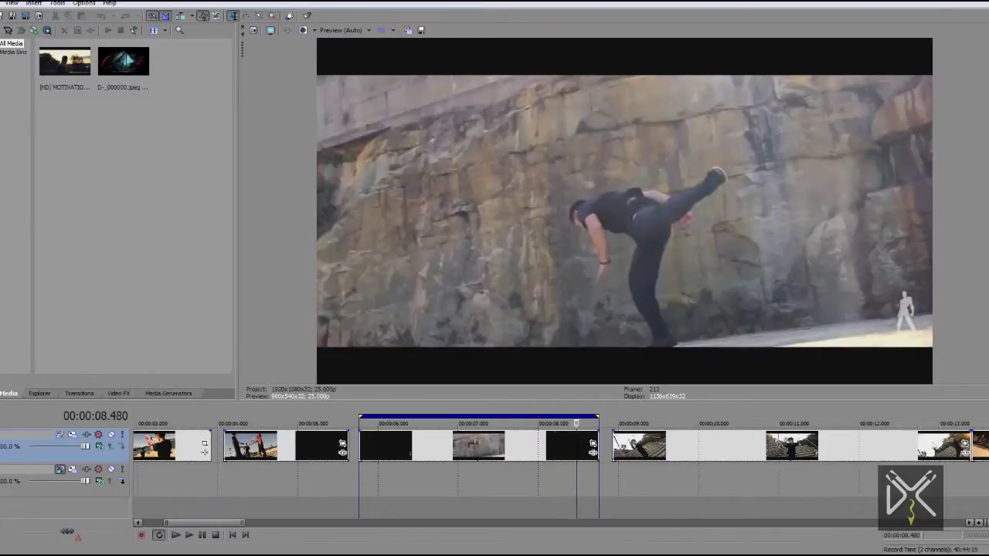
double_click(243, 52)
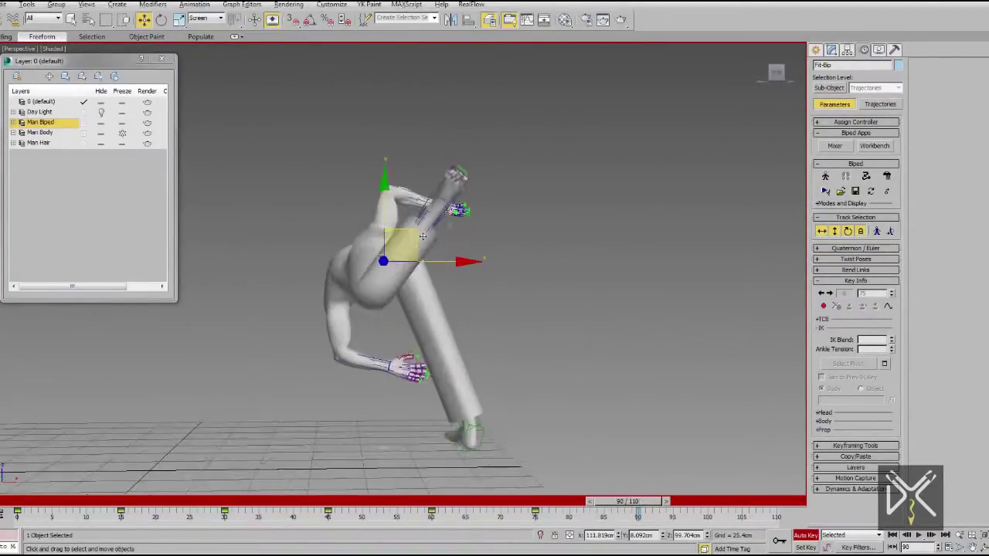
Rotate the body and reposition the standing right foot at frame 90, and scrub through the landing motion
click(161, 20)
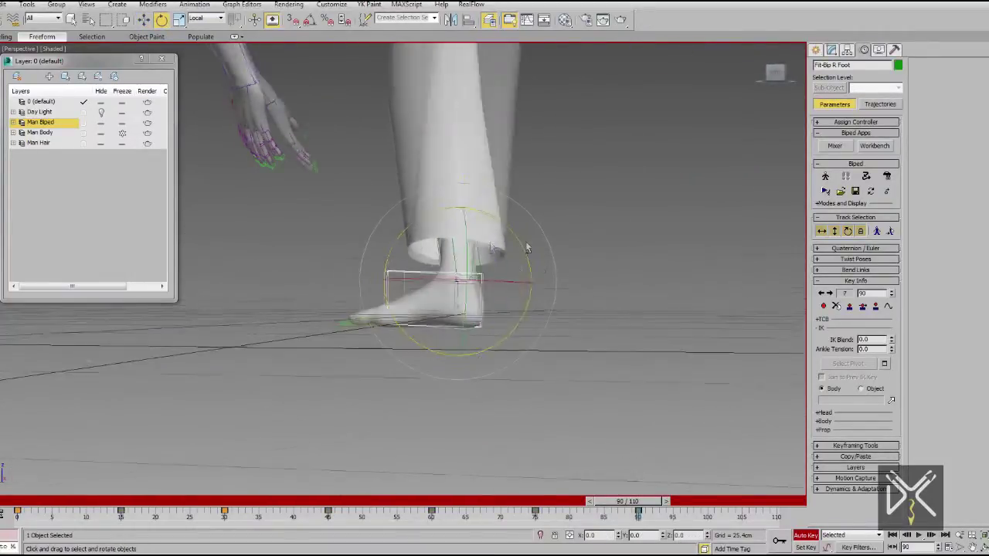
click(144, 20)
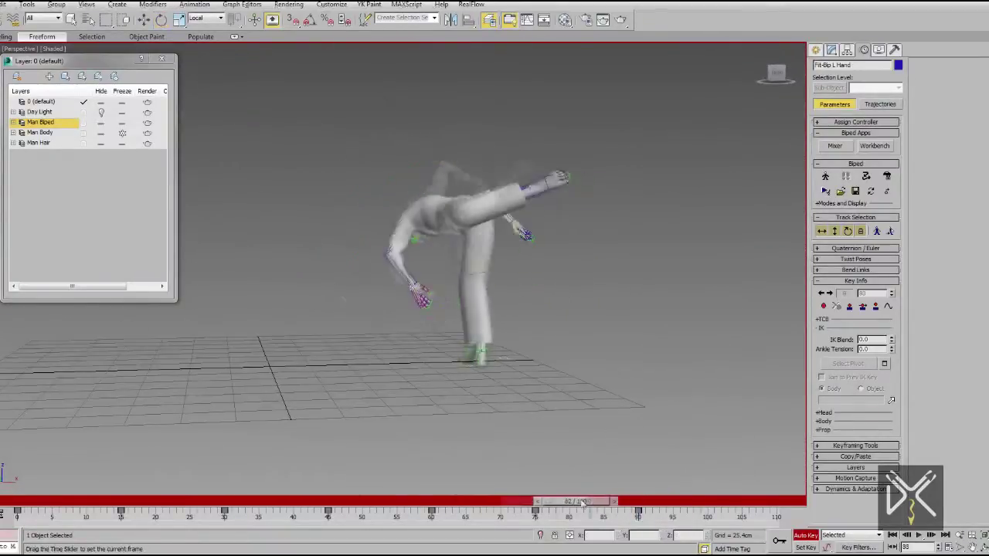
drag(584, 503, 411, 451)
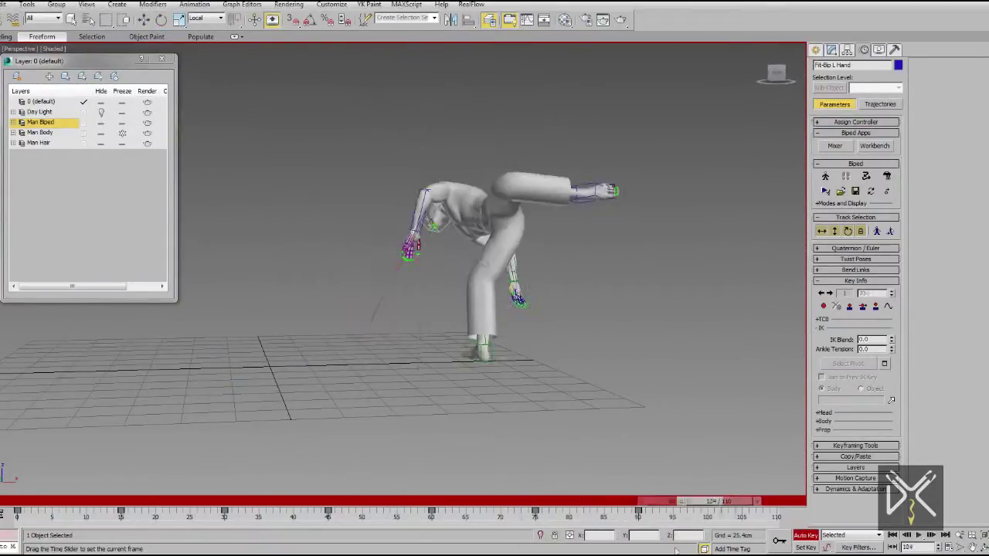
drag(499, 524, 466, 536)
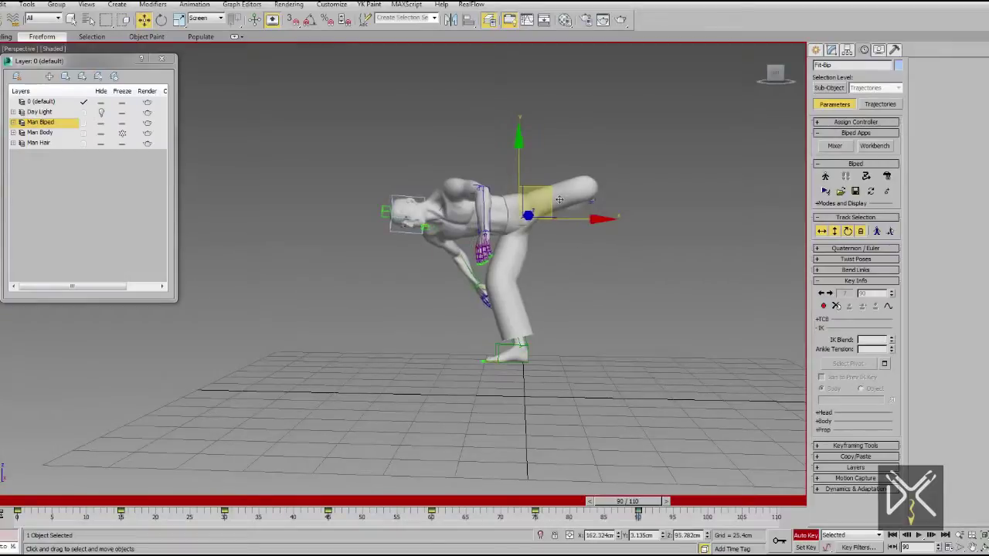
Select the whole biped and copy its frame 90 keys to frame 110
alt+middle_drag(559, 199, 543, 291)
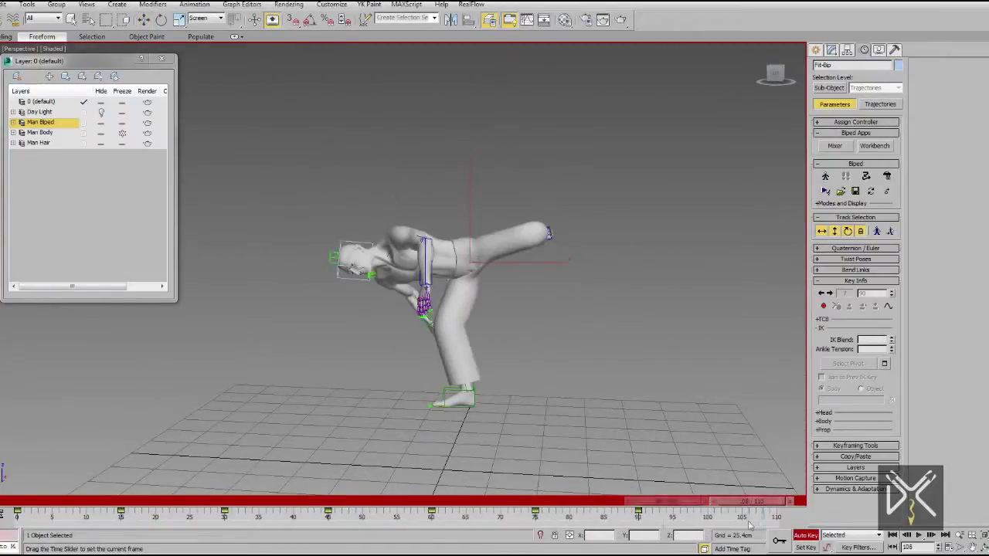
key(w)
middle_drag(492, 285, 628, 320)
scroll(421, 299, up, 5)
scroll(628, 322, down, 5)
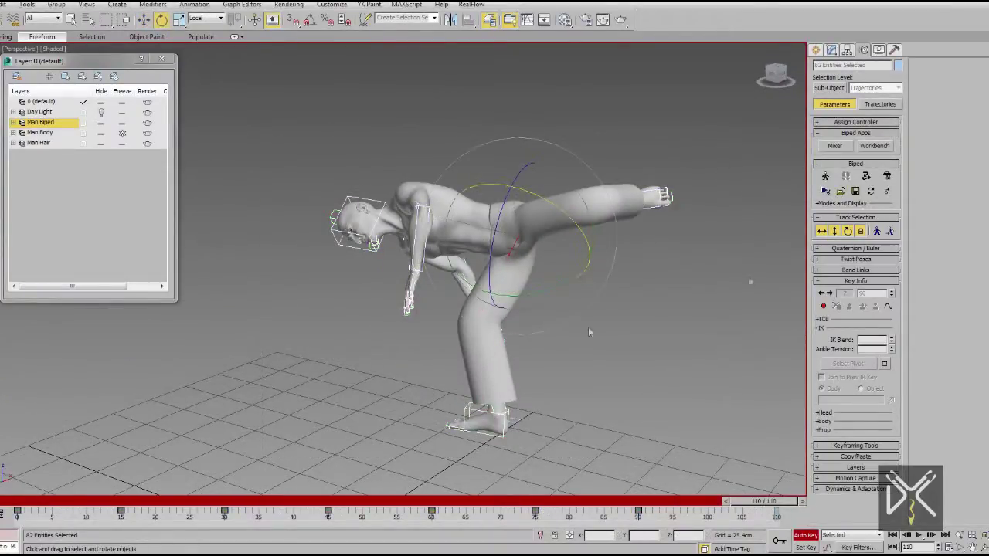
Rotate the body at frame 110 from the leaning kick towards an upright stance
drag(547, 286, 587, 266)
alt+middle_drag(587, 266, 502, 251)
alt+middle_drag(595, 382, 643, 362)
Move the left foot at frame 110 down beside the standing right foot
key(w)
alt+middle_drag(622, 400, 533, 392)
scroll(533, 340, up, 5)
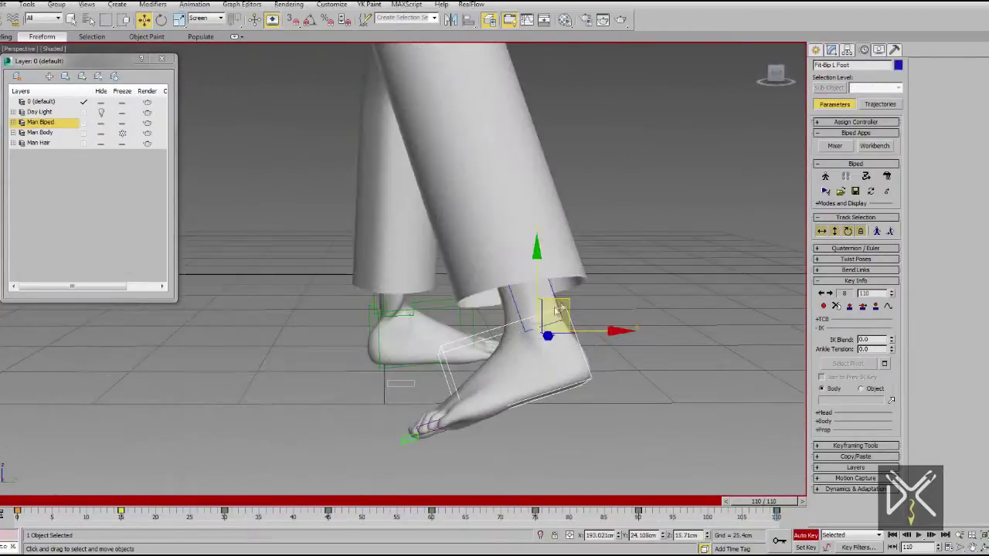
drag(567, 309, 375, 333)
Level the left foot on the floor at frame 110, set a planted key on it, and select the pelvis
scroll(374, 332, down, 5)
alt+middle_drag(375, 332, 468, 347)
click(352, 381)
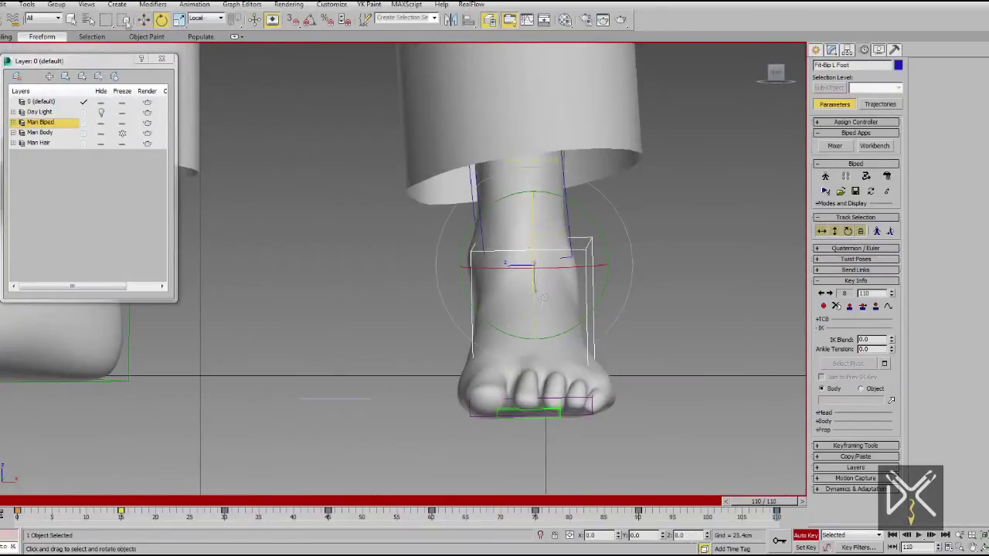
key(w)
click(849, 306)
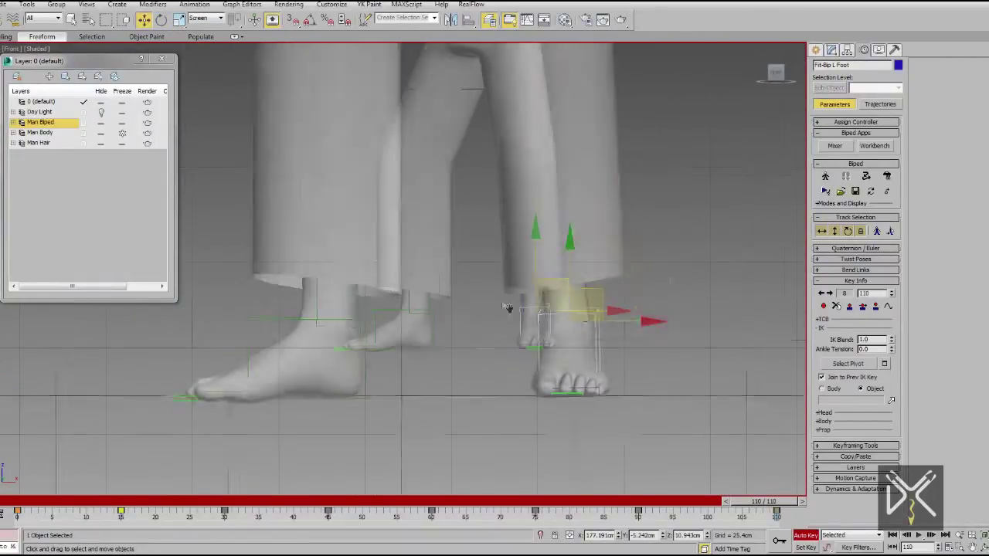
click(467, 272)
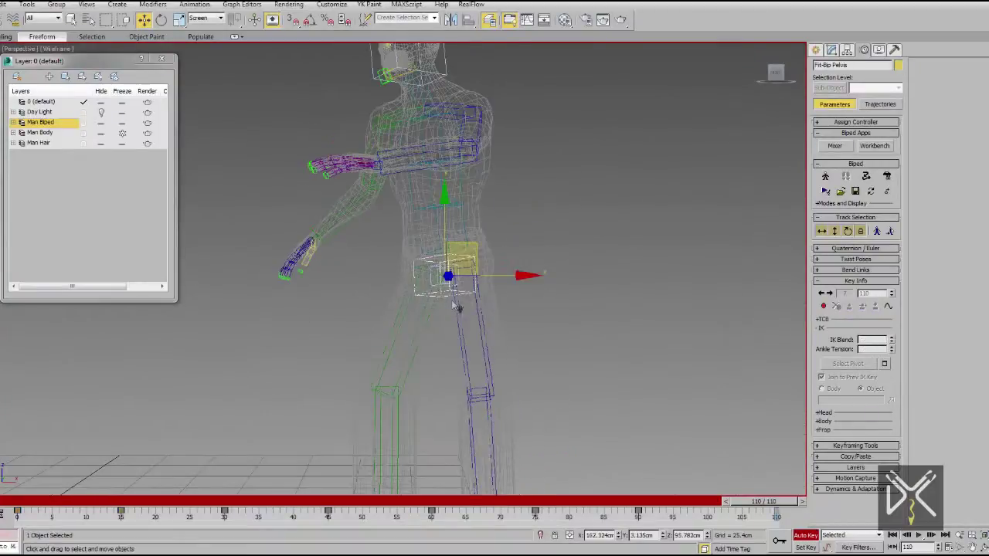
Rotate the arms and hands at frame 110 into a lowered, relaxed pose beside the body
click(161, 21)
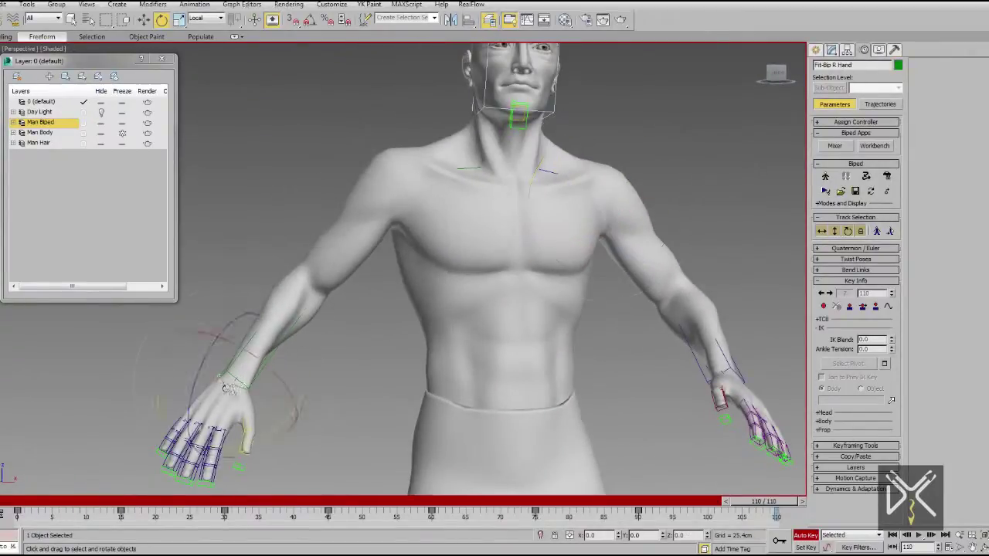
drag(226, 388, 216, 324)
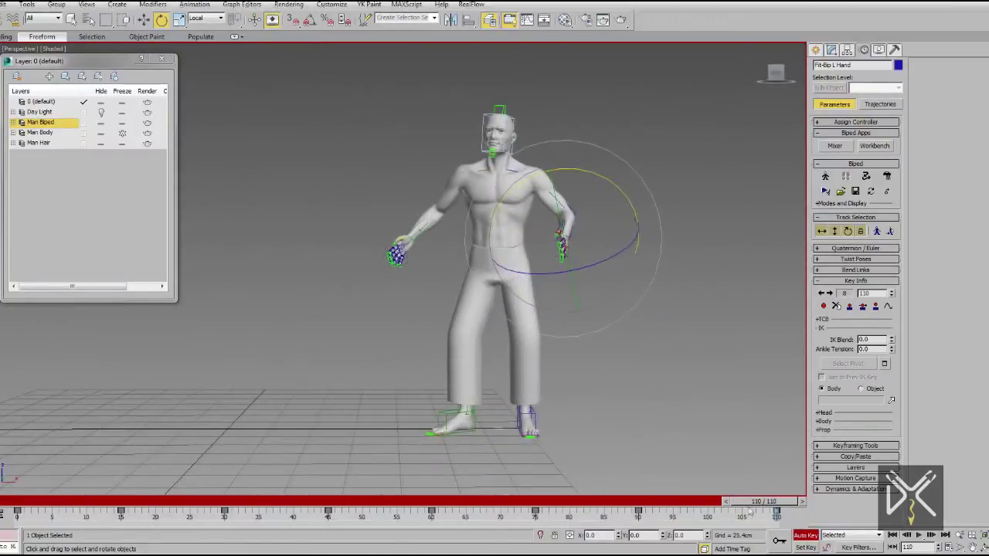
mouse_move(754, 501)
mouse_down()
mouse_move(309, 502)
mouse_move(761, 496)
mouse_up()
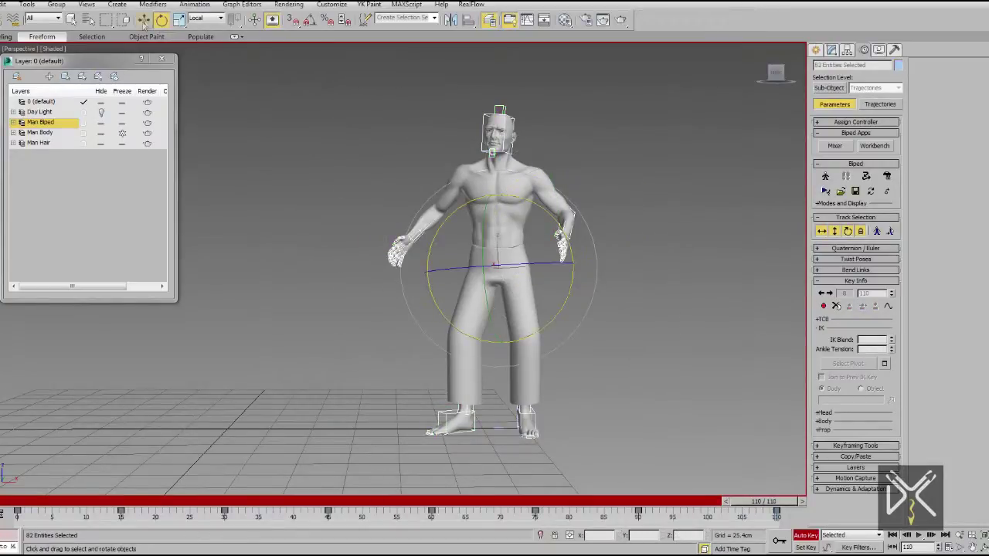
Close the layer list and play the animation from the start with the whole biped selected
click(144, 24)
click(610, 348)
middle_drag(609, 348, 573, 350)
drag(608, 75, 278, 515)
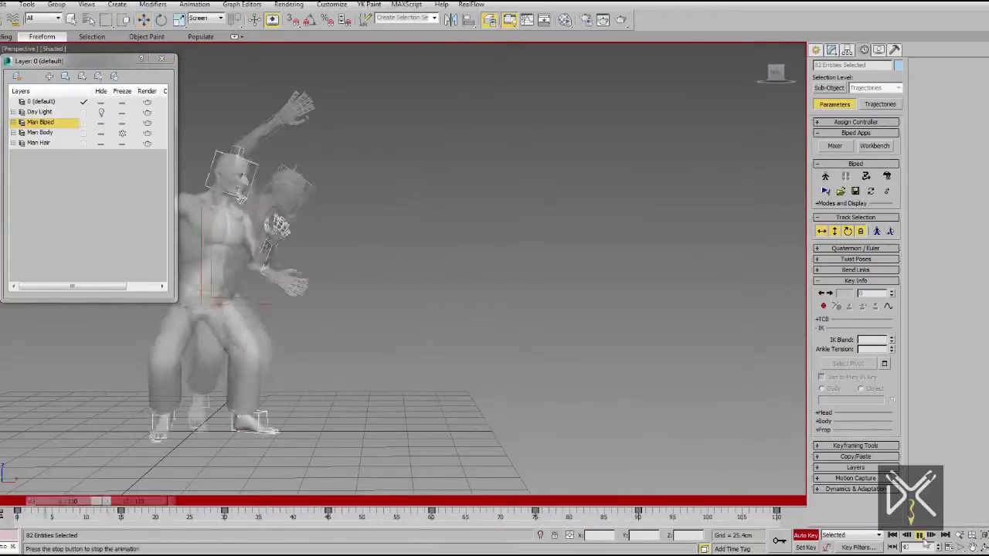
click(160, 60)
drag(101, 501, 29, 501)
click(921, 536)
click(922, 535)
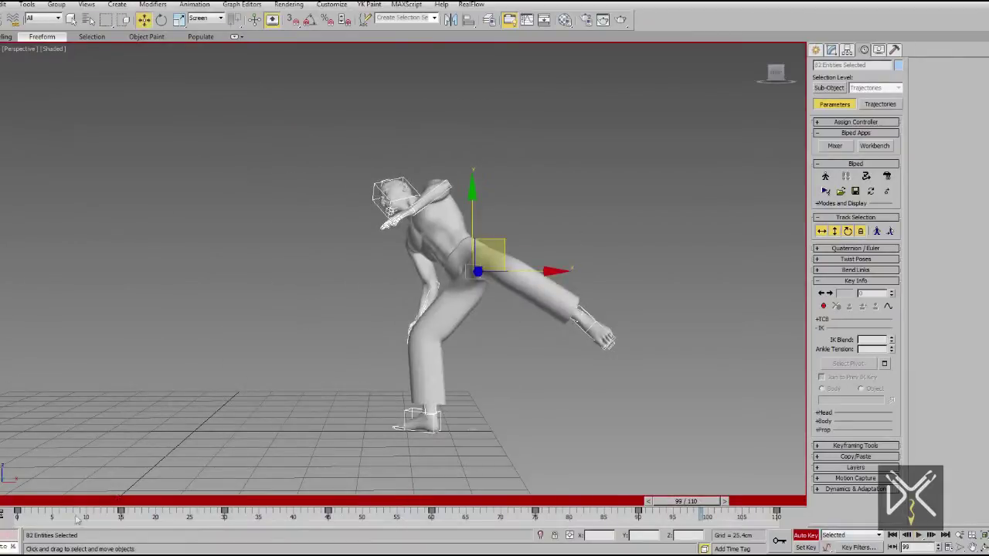
Shift the biped's keys after frame 0 earlier, putting the second pose on frame 13 and the third on frame 26
drag(413, 527, 399, 527)
click(579, 510)
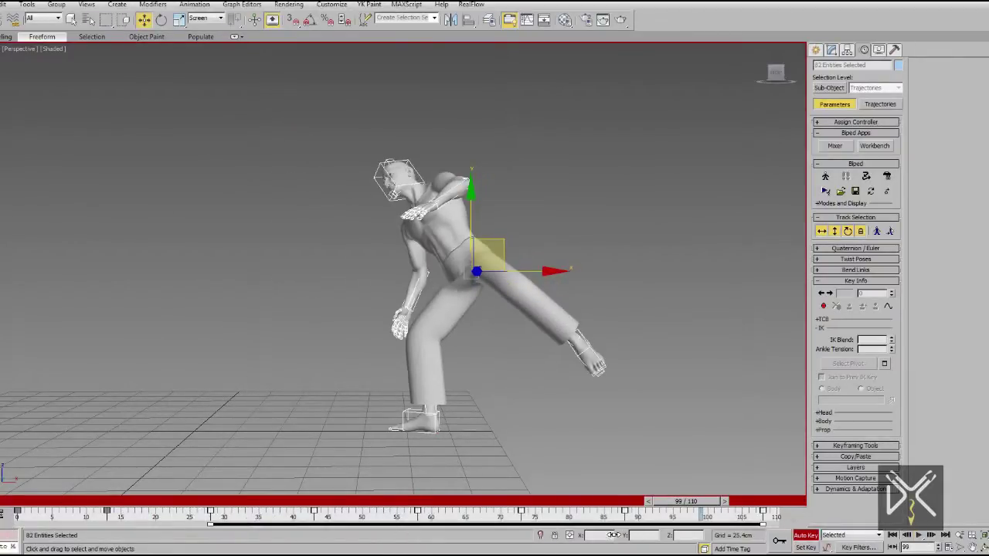
drag(613, 534, 598, 535)
click(94, 502)
click(919, 535)
click(919, 535)
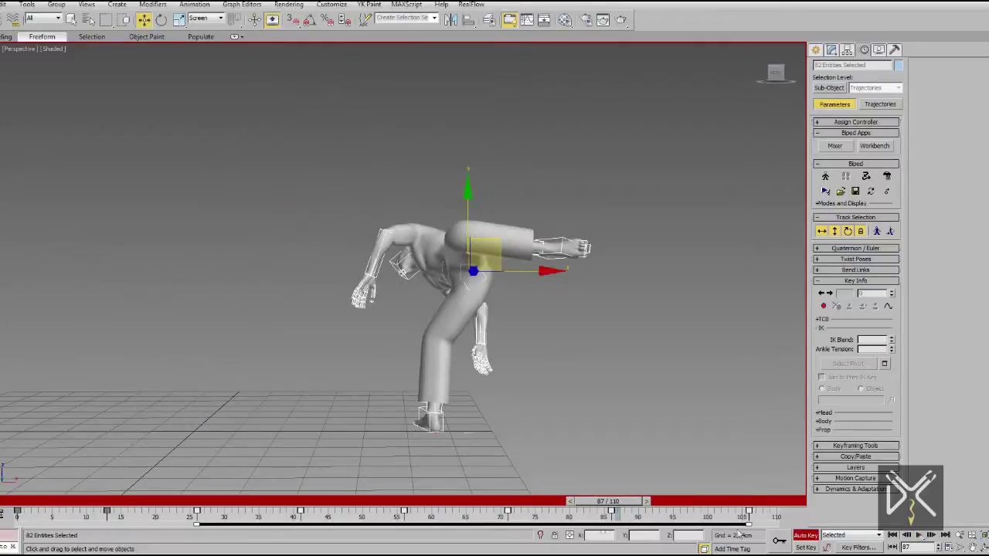
Tighten the spacing of the keys after frame 41 and add a copy of the final standing pose at frame 110
mouse_move(618, 502)
mouse_down()
mouse_move(375, 502)
mouse_move(468, 502)
mouse_up()
mouse_move(479, 521)
mouse_down()
mouse_move(640, 523)
mouse_move(616, 529)
mouse_up()
drag(459, 502, 152, 502)
click(920, 535)
click(919, 536)
click(585, 520)
drag(658, 521, 761, 522)
Shift all keys from frame 41 onward earlier so they start at frame 36, and play the result
drag(687, 525, 296, 500)
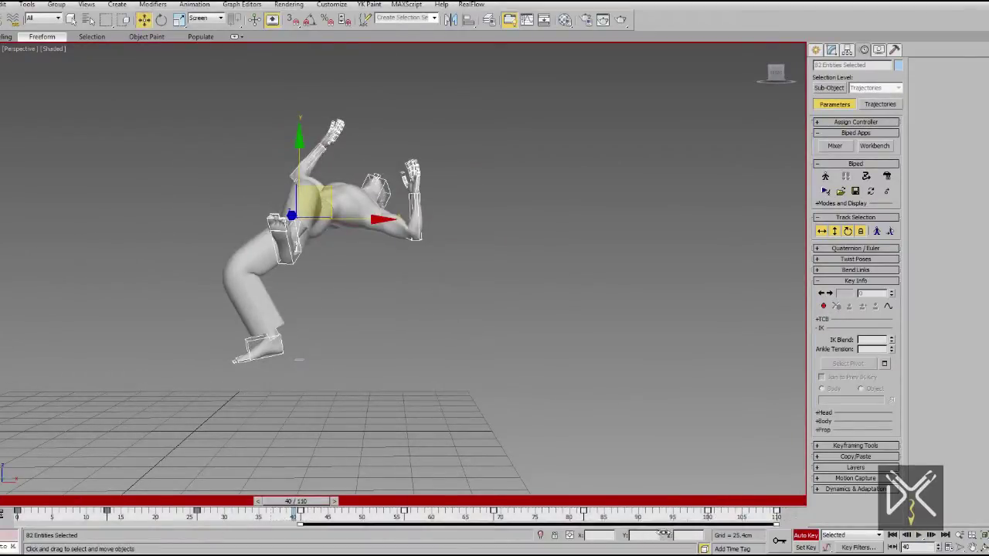
drag(663, 526, 628, 526)
drag(319, 503, 30, 502)
click(918, 535)
click(921, 537)
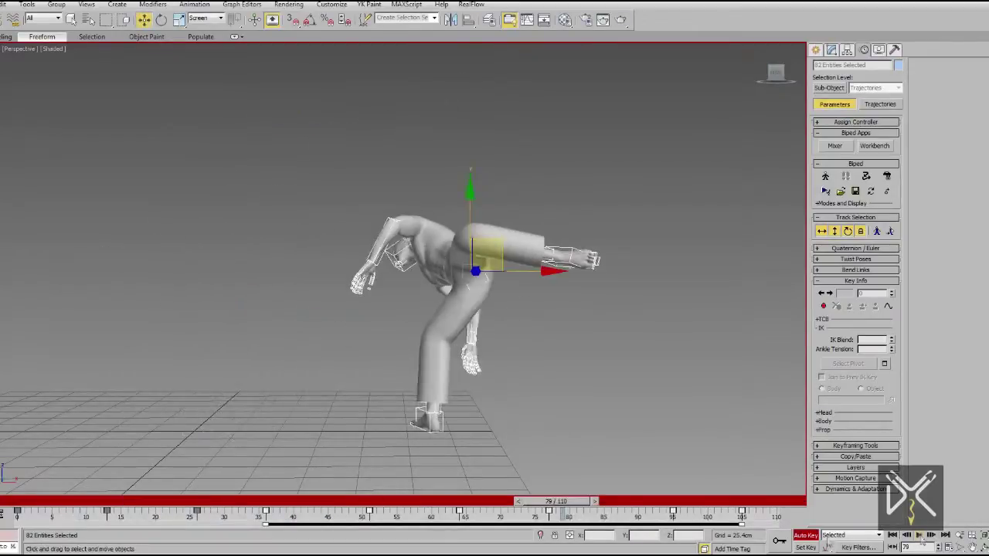
Shift the keys following frame 36 earlier so the next pose falls on frame 47, and play the animation
drag(534, 503, 298, 498)
drag(397, 521, 707, 521)
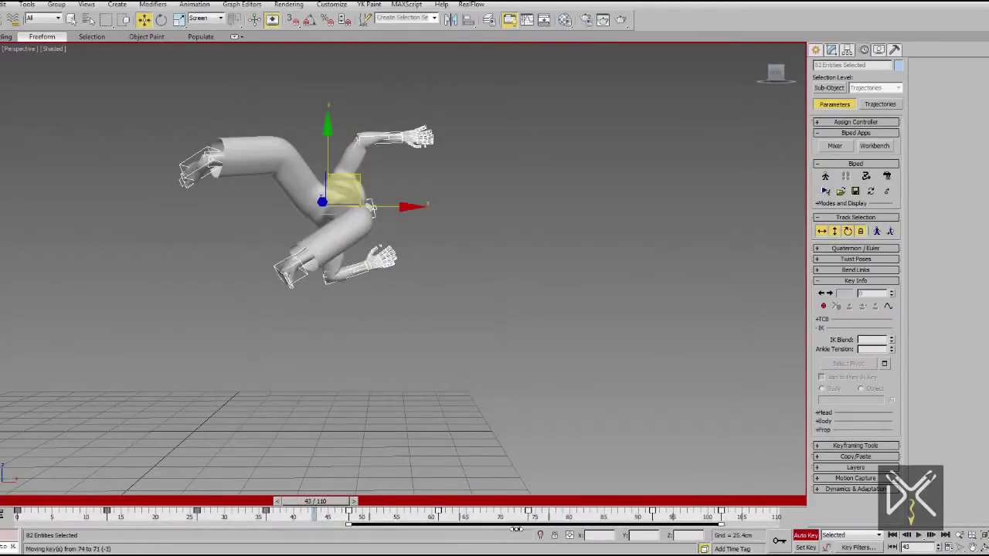
drag(516, 529, 509, 528)
drag(314, 501, 23, 502)
click(919, 535)
click(918, 535)
drag(266, 501, 28, 542)
click(920, 536)
click(920, 537)
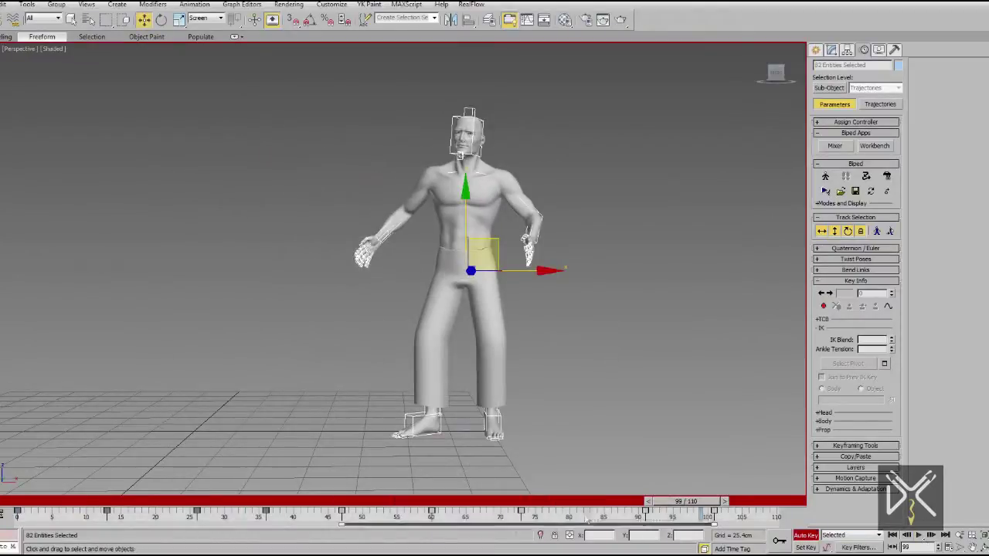
Move the last two standing keys to frames 87 and 97, and play the animation
drag(587, 520, 584, 521)
drag(683, 525, 660, 533)
drag(689, 502, 77, 500)
click(920, 536)
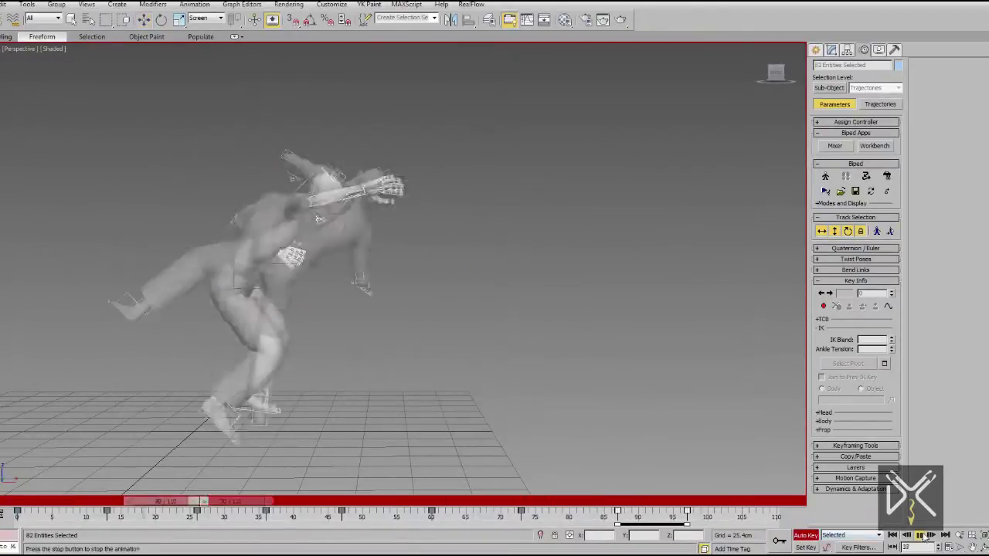
click(920, 536)
drag(649, 504, 8, 515)
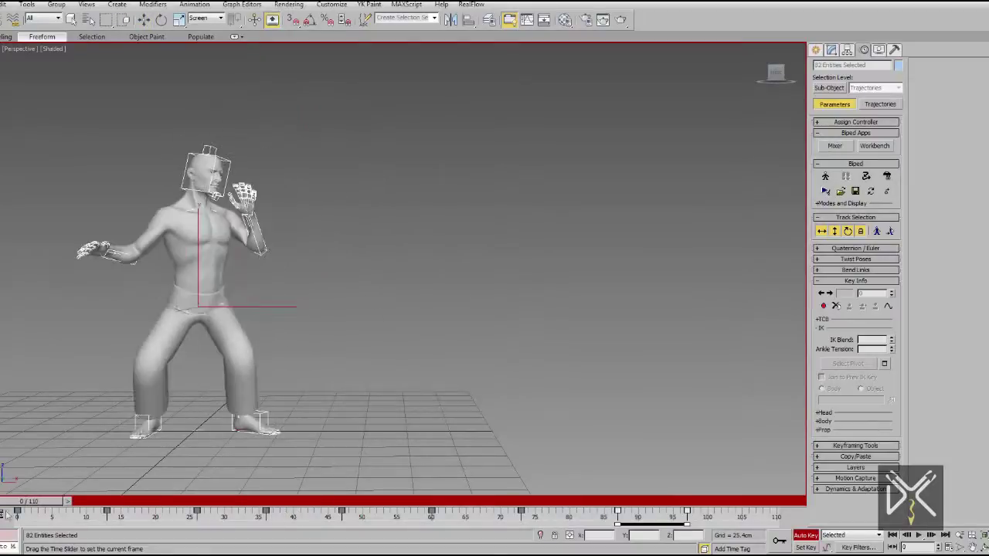
Select the left foot and move its planted take-off key to frame 20
middle_drag(270, 425, 366, 424)
scroll(380, 400, up, 3)
scroll(380, 399, down, 3)
drag(55, 504, 160, 512)
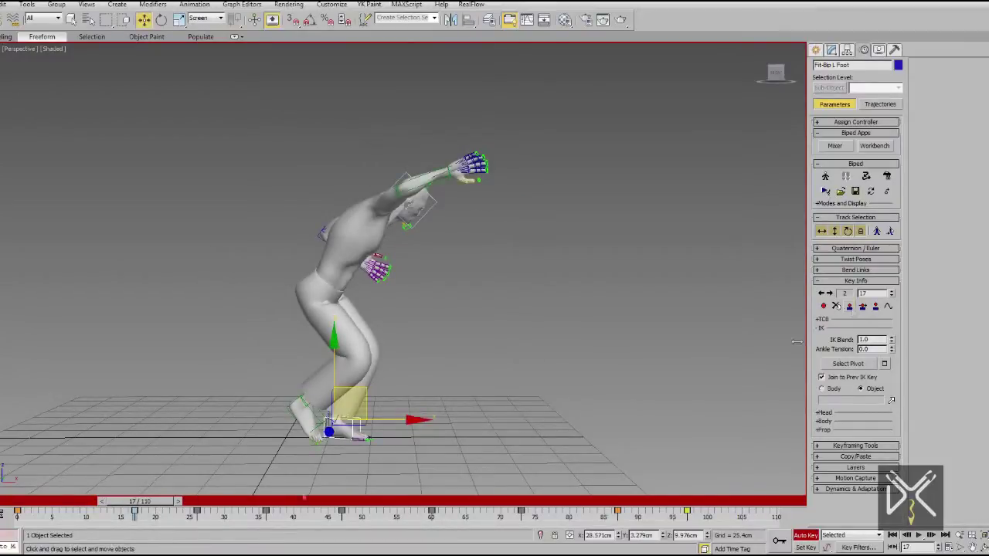
key(w)
middle_drag(362, 438, 395, 430)
scroll(396, 431, up, 5)
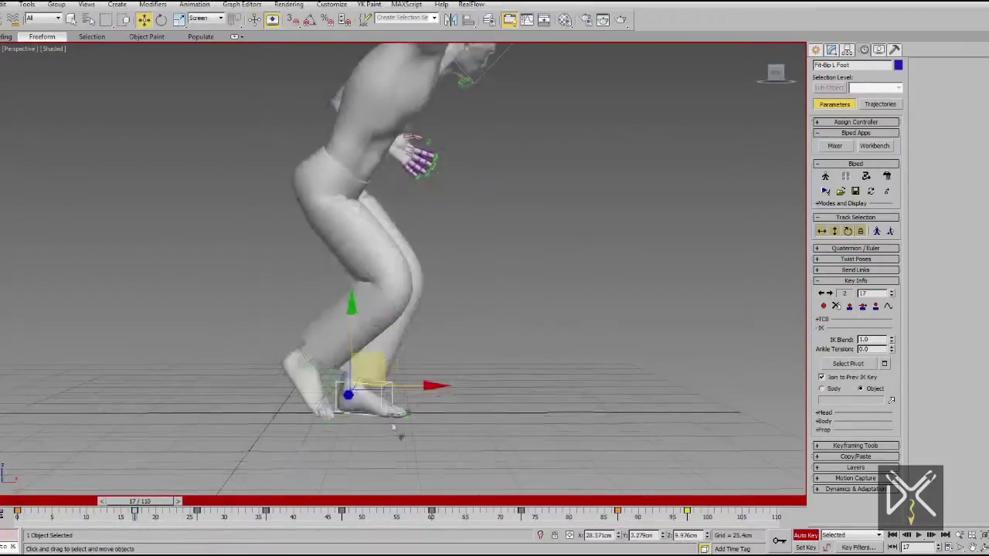
click(827, 321)
drag(160, 502, 178, 544)
drag(136, 513, 157, 515)
Rework the right foot's step before take-off with keys at frames 19, 24 and 29
scroll(347, 391, down, 5)
alt+middle_drag(409, 390, 220, 370)
click(285, 379)
mouse_move(159, 502)
mouse_down()
mouse_move(115, 502)
mouse_move(179, 501)
mouse_up()
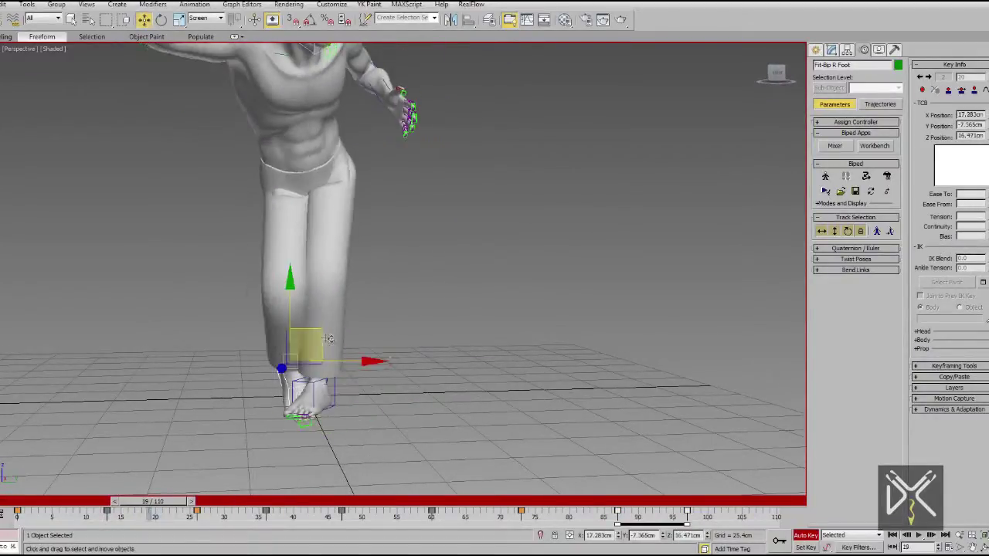
alt+middle_drag(275, 310, 293, 340)
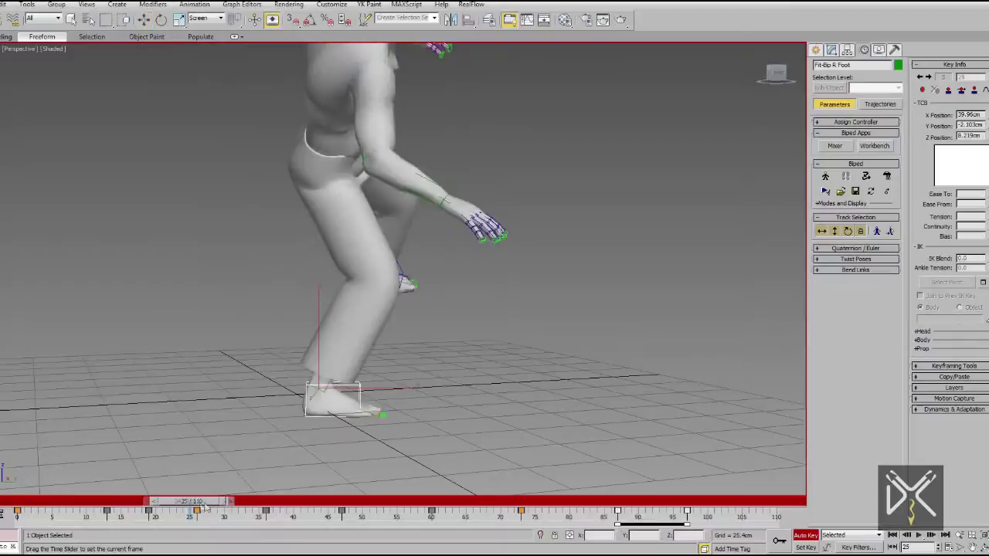
alt+middle_drag(195, 479, 287, 467)
drag(186, 502, 99, 502)
drag(225, 332, 205, 334)
drag(99, 502, 268, 533)
Adjust the right foot's angle in mid-air with a key at frame 42, and check the motion around it
alt+middle_drag(363, 378, 374, 445)
scroll(370, 418, down, 3)
drag(271, 502, 309, 503)
alt+middle_drag(352, 255, 369, 305)
scroll(360, 298, up, 4)
click(160, 21)
mouse_move(317, 502)
mouse_down()
mouse_move(292, 505)
mouse_move(319, 511)
mouse_up()
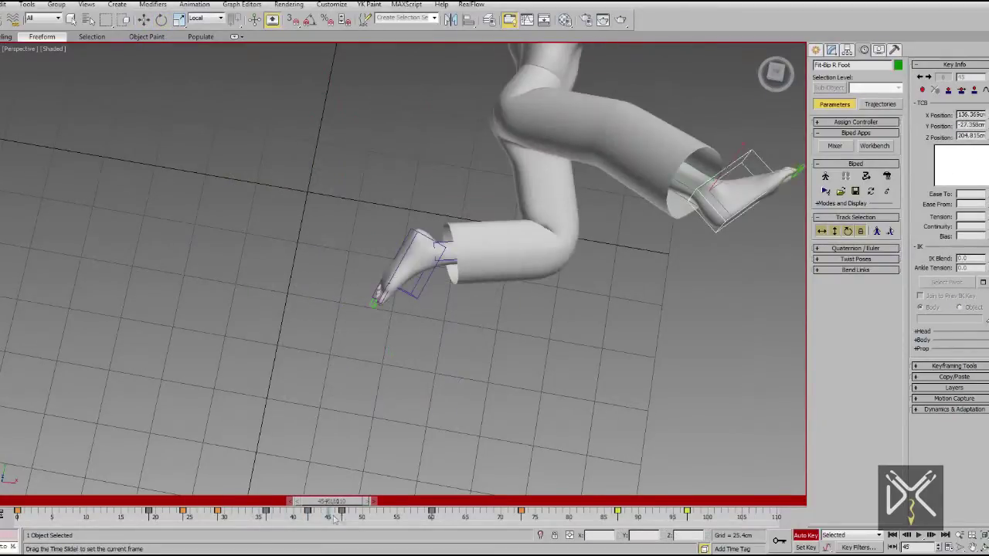
drag(331, 506, 126, 506)
alt+middle_drag(309, 309, 313, 355)
Rotate the right foot toes-down for the landing and move its key to frame 56, removing the frame 60 key
drag(126, 506, 435, 552)
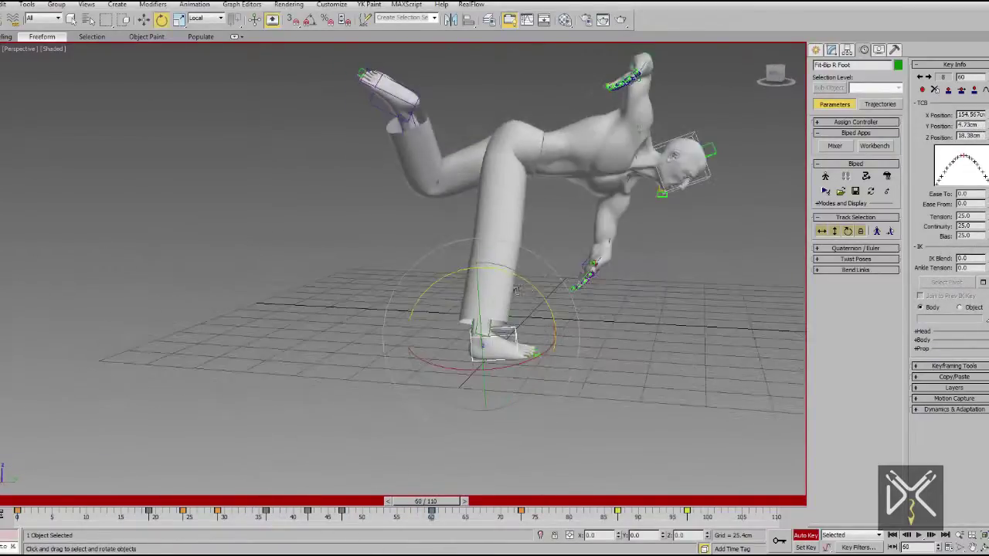
mouse_move(419, 502)
mouse_down()
mouse_move(471, 504)
mouse_move(413, 504)
mouse_up()
key(e)
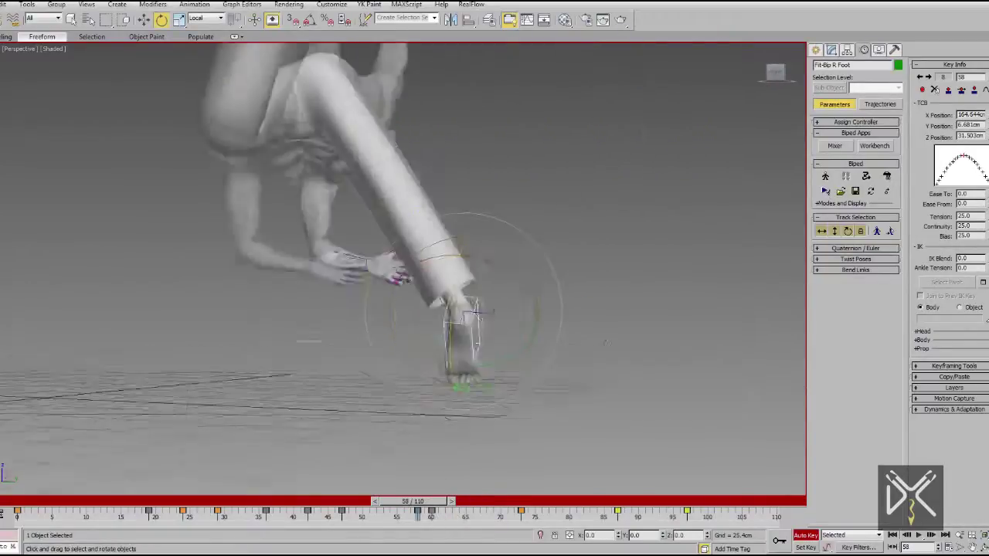
alt+middle_drag(604, 341, 587, 340)
drag(493, 257, 503, 268)
alt+middle_drag(504, 268, 618, 278)
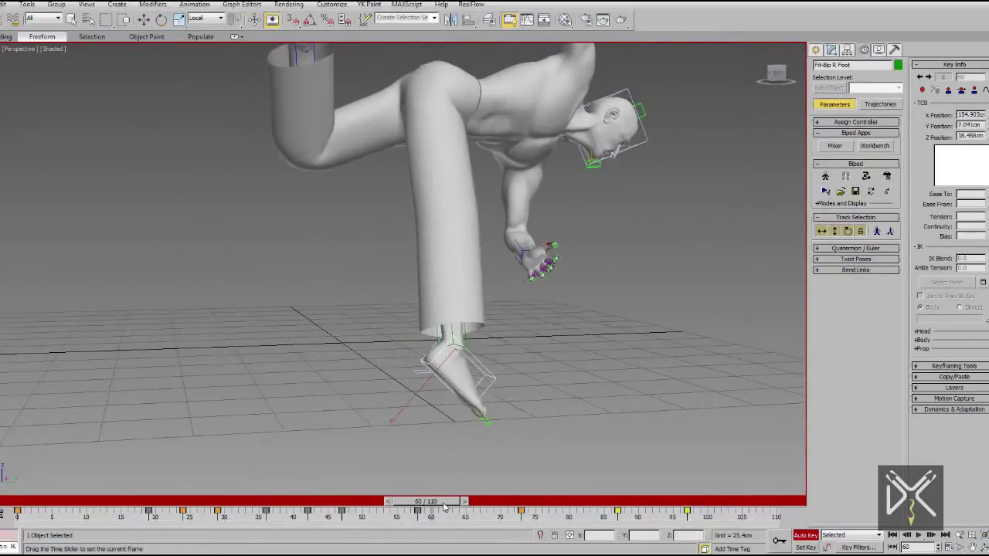
scroll(438, 483, up, 4)
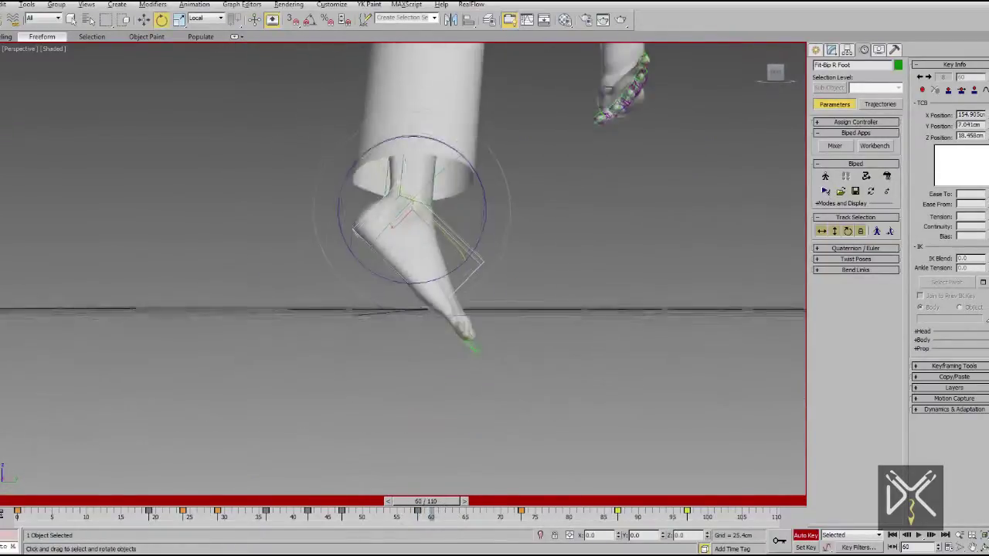
drag(446, 503, 441, 506)
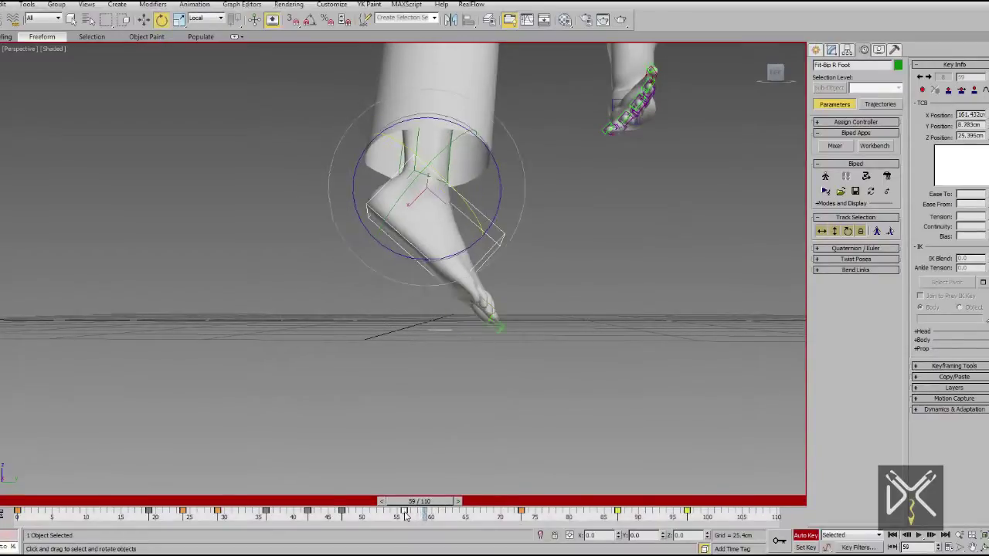
Plant the right foot at frame 59 with a toe pivot, and rotate its heel towards the floor at frame 64
click(949, 90)
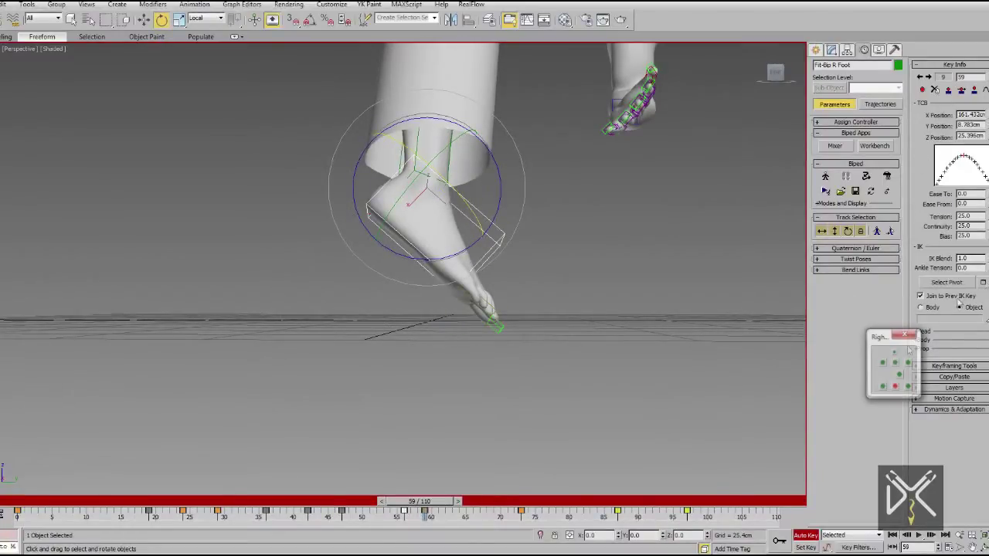
drag(432, 502, 469, 531)
click(476, 324)
click(478, 316)
drag(483, 268, 456, 236)
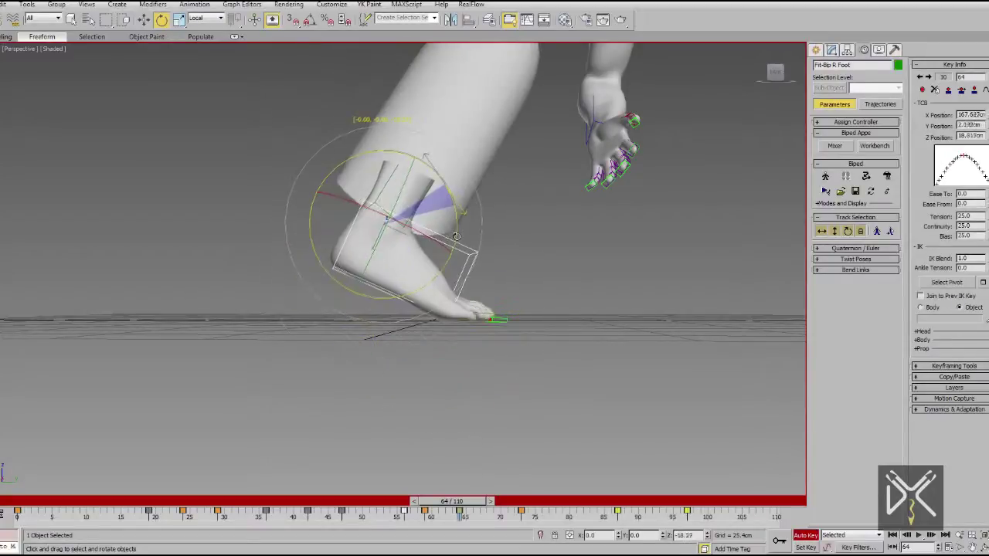
Set planted keys on the right foot at frames 87 and 97, checking the landing motion in between
drag(468, 502, 622, 533)
click(950, 91)
alt+middle_drag(541, 332, 623, 391)
drag(609, 502, 401, 506)
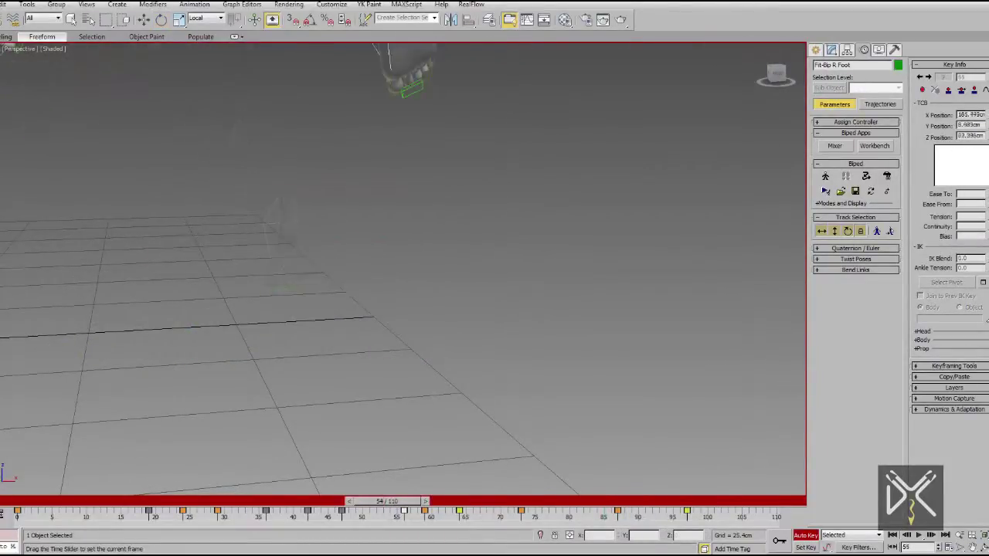
scroll(479, 409, down, 4)
alt+middle_drag(517, 402, 462, 431)
key(e)
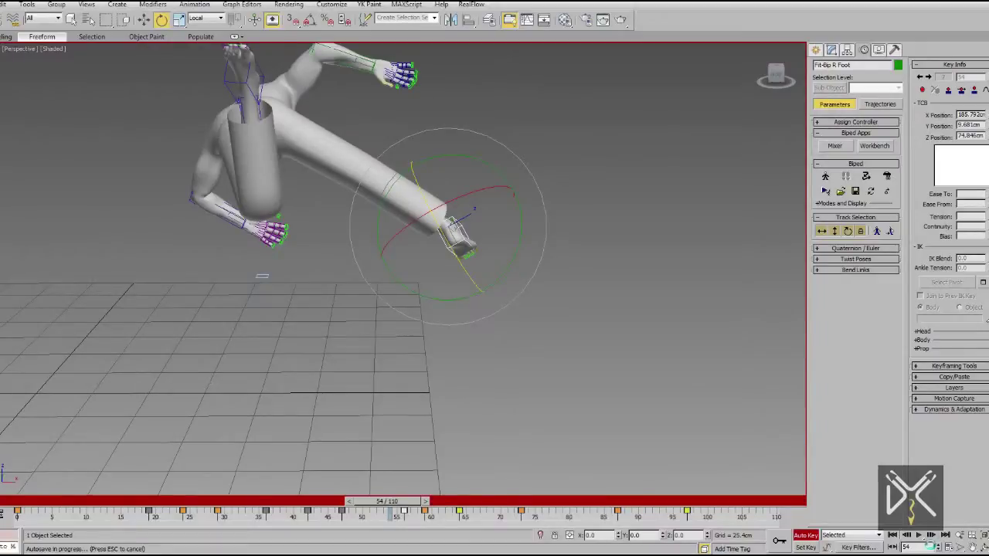
click(918, 535)
drag(579, 503, 677, 502)
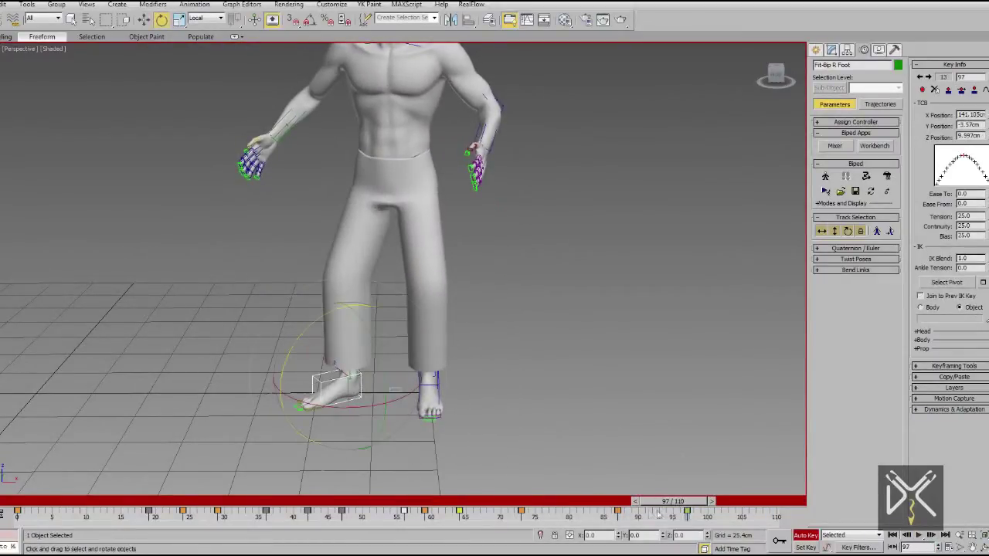
click(947, 89)
Move the left foot outward at frame 87 and shift the body horizontally to balance over both feet
click(822, 231)
click(162, 20)
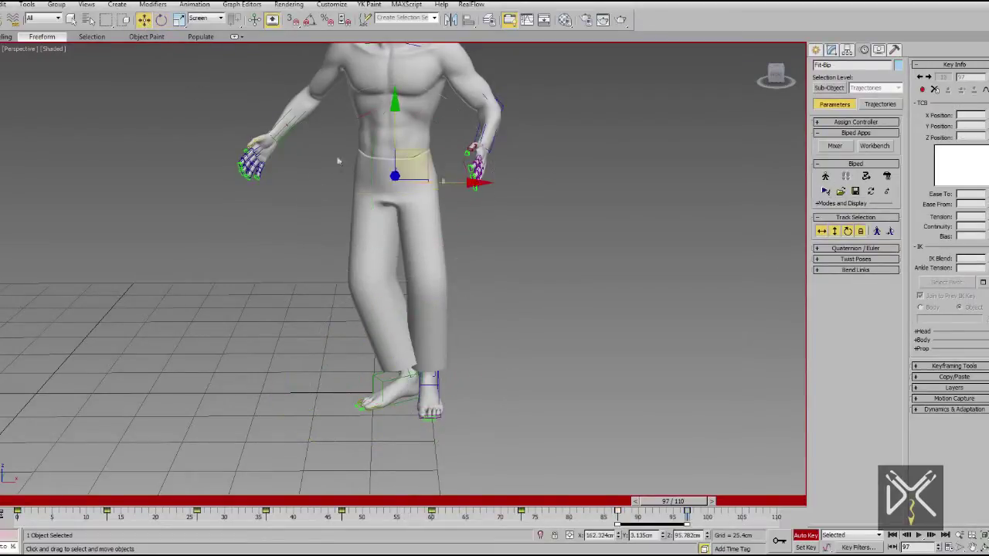
drag(673, 501, 608, 501)
drag(461, 183, 483, 183)
drag(502, 375, 560, 375)
click(822, 231)
drag(466, 180, 490, 181)
alt+middle_drag(541, 232, 386, 232)
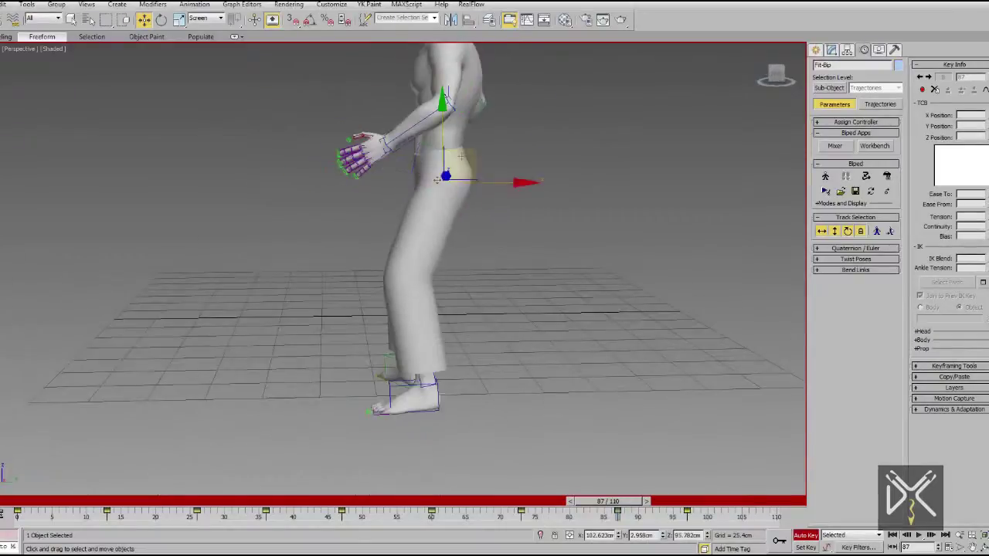
drag(461, 157, 433, 157)
scroll(437, 232, down, 4)
alt+middle_drag(433, 332, 568, 363)
Set a planted key on the left foot at frame 97 and play the animation from frame 0
drag(510, 519, 683, 506)
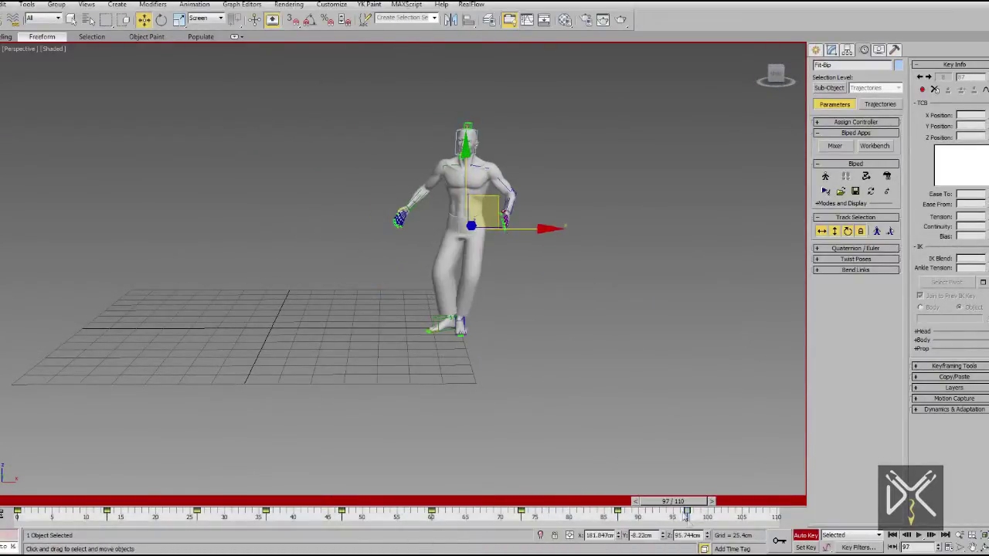
click(468, 330)
click(949, 91)
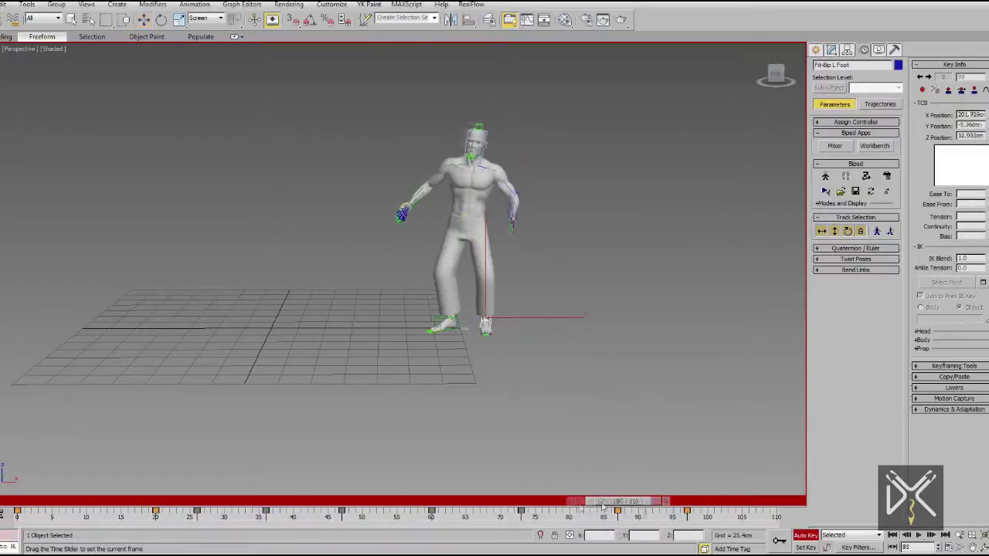
drag(397, 536, 1, 536)
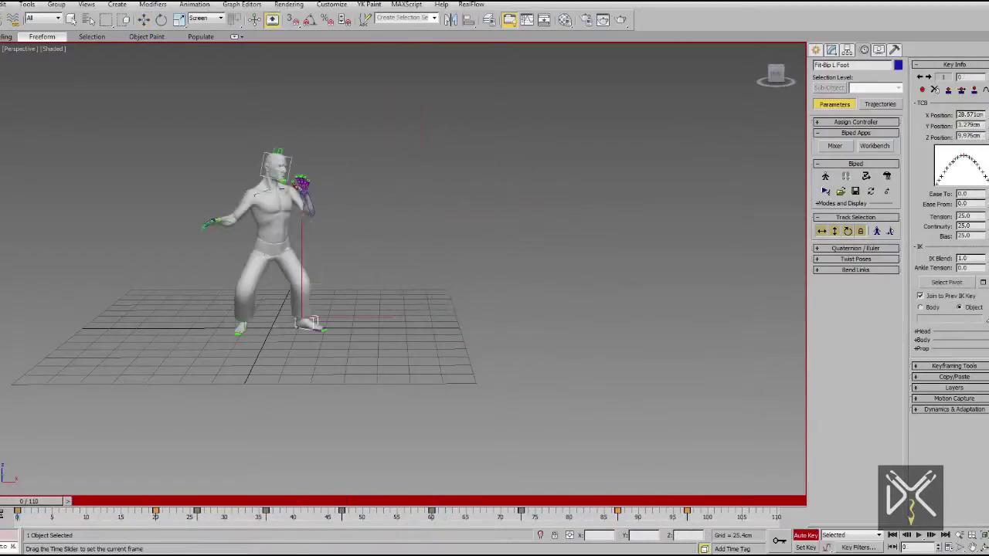
click(918, 534)
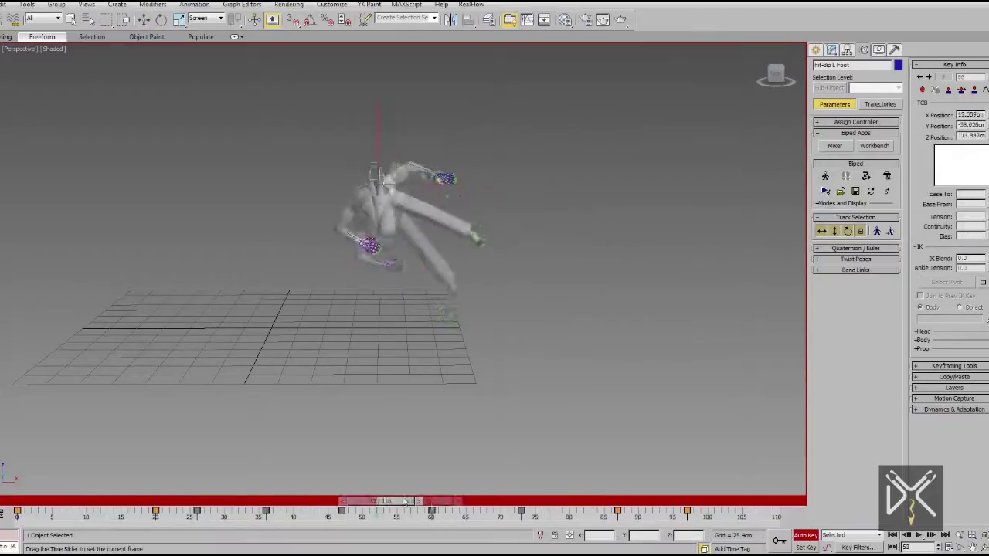
Lower the body slightly in the landing phase and check the motion into the final standing pose
scroll(439, 283, up, 4)
drag(532, 504, 462, 527)
drag(493, 157, 494, 186)
mouse_move(498, 301)
alt+middle_down()
mouse_move(598, 309)
mouse_move(502, 305)
alt+middle_up()
scroll(598, 309, down, 4)
drag(405, 501, 587, 500)
key(w)
alt+middle_drag(671, 457, 602, 436)
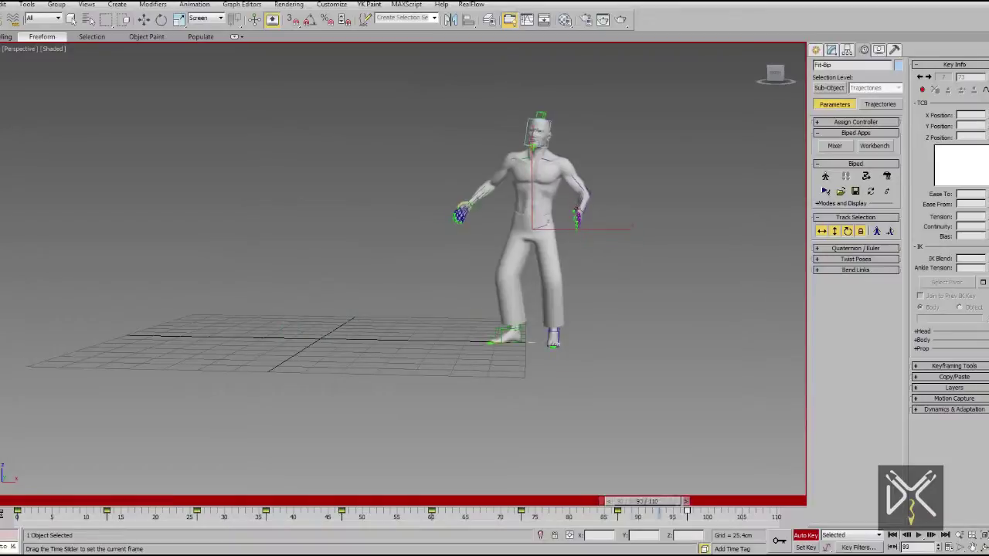
Adjust the body at frame 80 and check the motion back towards the start of the kick
scroll(578, 240, up, 4)
mouse_move(522, 202)
mouse_down()
mouse_move(531, 193)
mouse_move(525, 201)
mouse_up()
alt+middle_drag(525, 201, 536, 201)
drag(536, 200, 551, 201)
drag(608, 500, 563, 500)
drag(510, 217, 523, 188)
alt+middle_drag(524, 189, 519, 249)
scroll(525, 271, down, 3)
drag(578, 501, 222, 533)
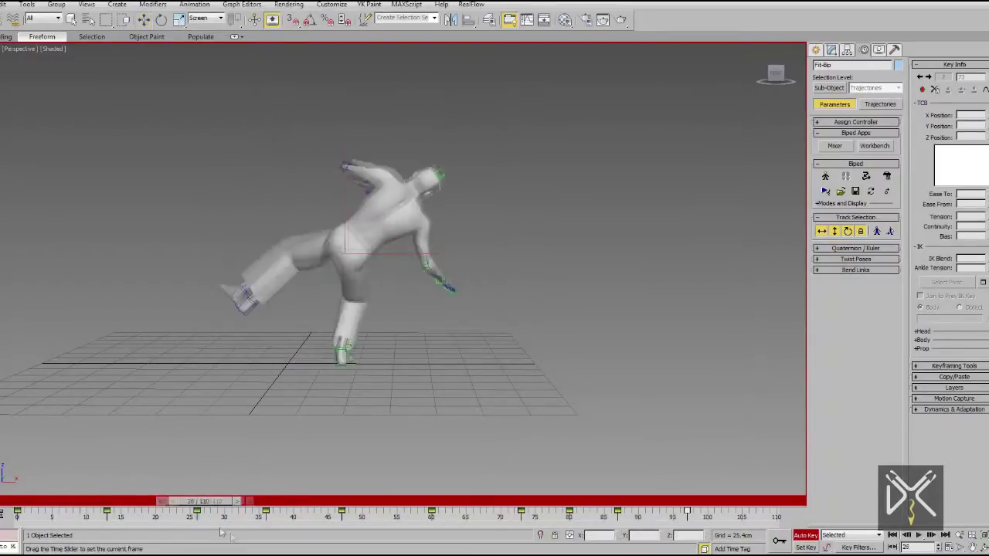
Shift the body horizontally at frame 29 and display its trajectory in wireframe view
click(345, 359)
scroll(350, 366, up, 3)
click(821, 231)
drag(222, 501, 284, 498)
middle_drag(382, 301, 374, 346)
key(F3)
scroll(386, 312, up, 4)
mouse_move(398, 224)
middle_down()
mouse_move(428, 311)
mouse_move(436, 246)
middle_up()
Lower the body slightly at frames 36 and 47 to smooth the jump arc, and return to shaded display
drag(283, 506, 269, 504)
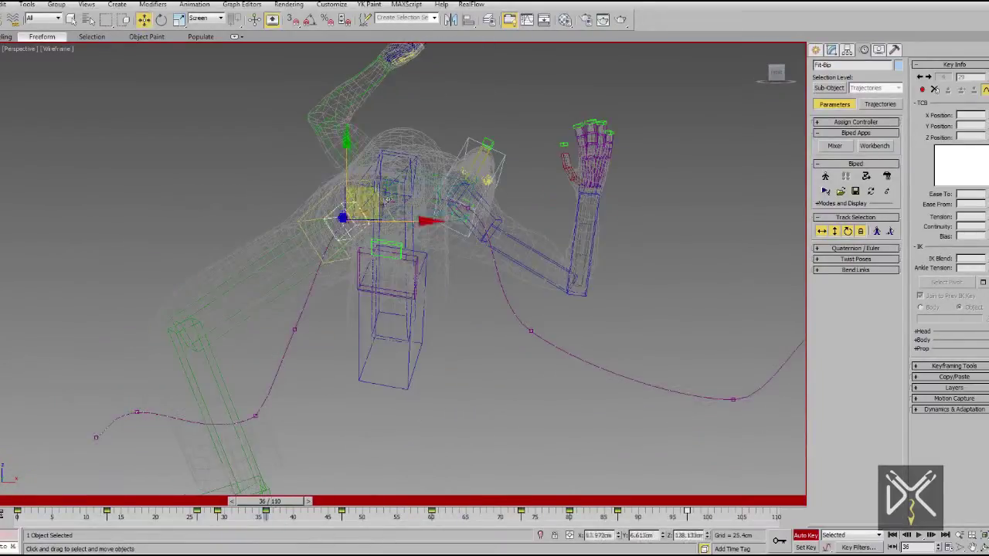
drag(385, 201, 398, 216)
drag(279, 503, 351, 501)
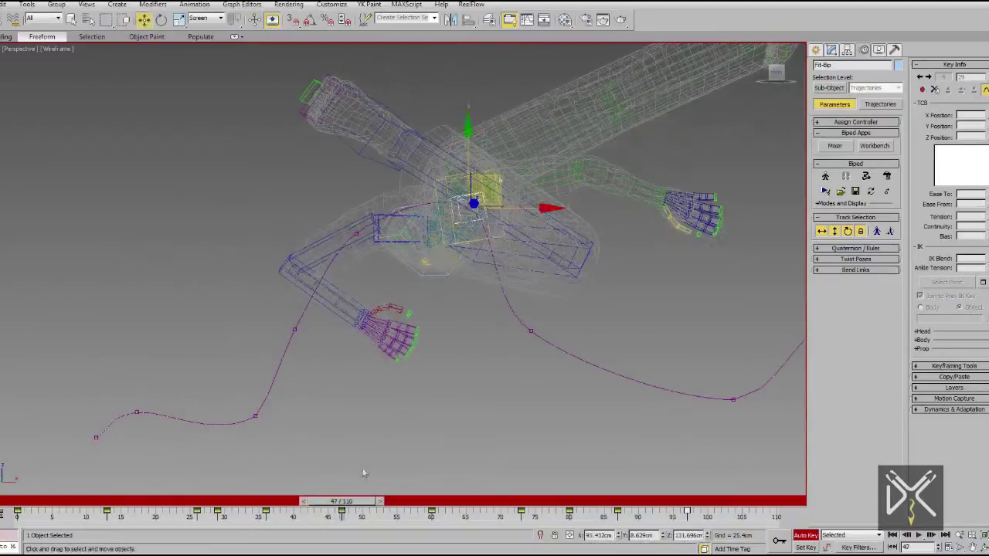
drag(507, 185, 506, 197)
drag(359, 501, 527, 500)
scroll(478, 360, down, 5)
key(F3)
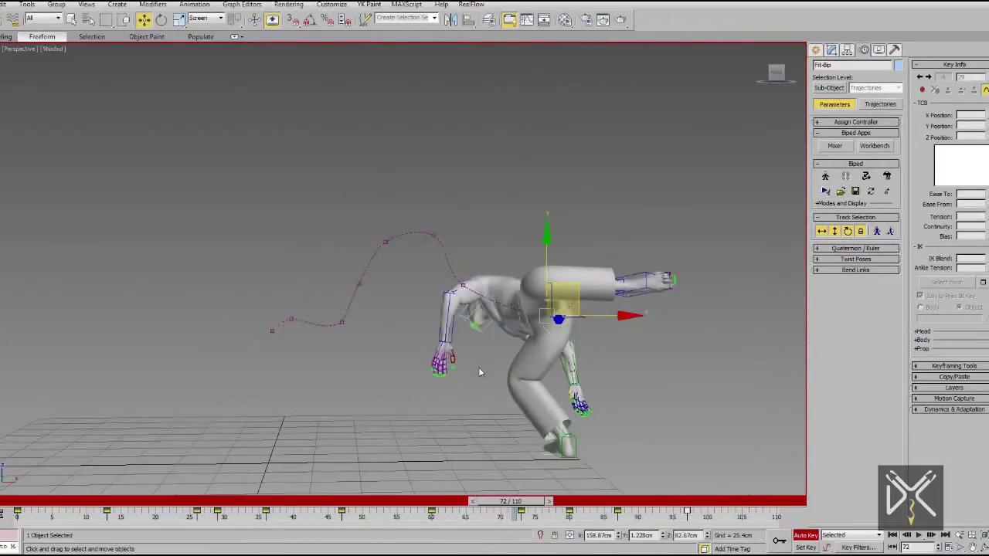
Hide the body's trajectory and play the animation from frame 0
click(985, 89)
middle_drag(478, 367, 460, 343)
drag(511, 502, 6, 529)
key(slash)
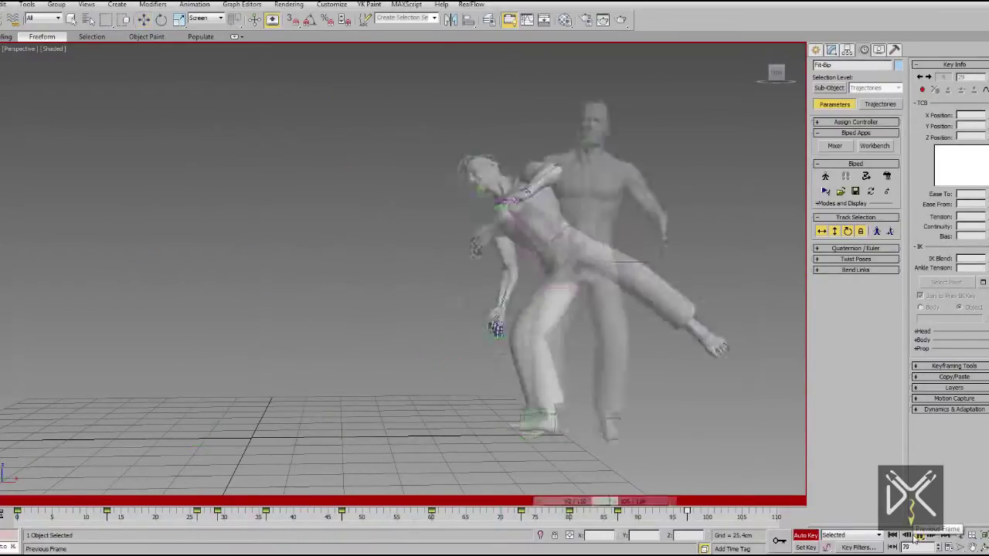
key(slash)
drag(718, 500, 611, 495)
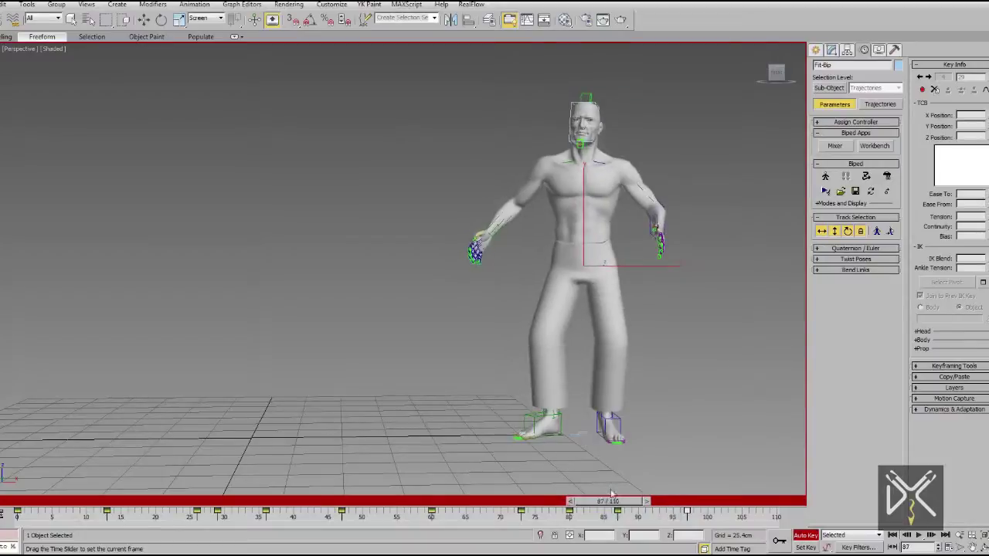
Rotate the left forearm outward at frame 97 to open the arm
scroll(545, 316, up, 3)
middle_drag(544, 317, 432, 232)
mouse_move(432, 231)
alt+middle_down()
mouse_move(391, 215)
mouse_move(432, 238)
alt+middle_up()
drag(603, 497, 674, 516)
key(w)
scroll(540, 270, down, 3)
alt+middle_drag(541, 271, 619, 309)
middle_drag(494, 222, 516, 320)
scroll(516, 320, up, 3)
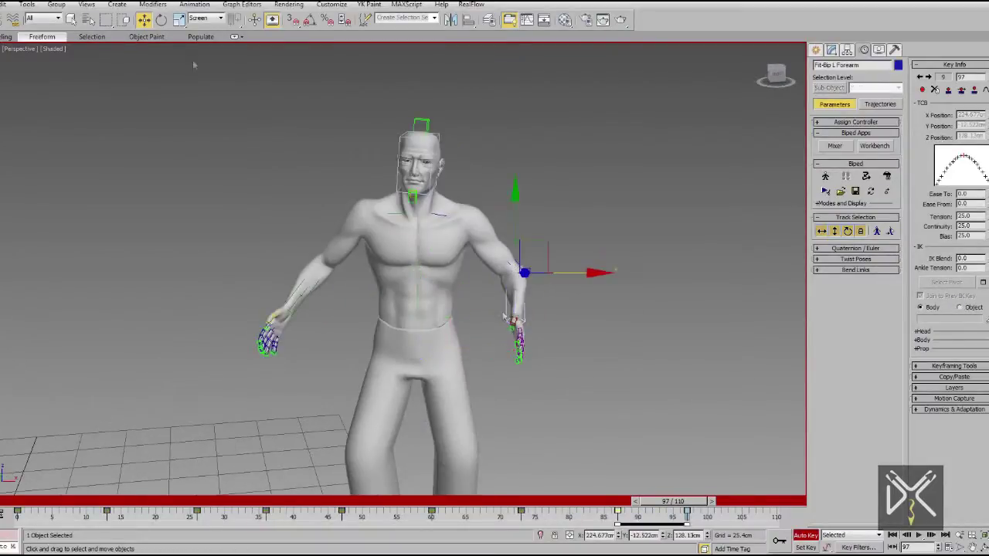
key(e)
alt+middle_drag(194, 64, 231, 115)
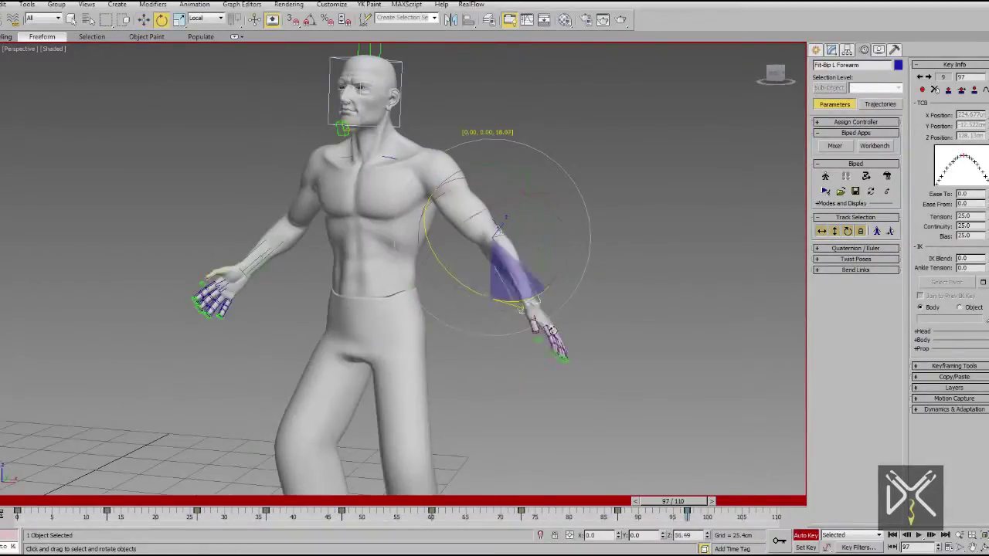
scroll(519, 270, up, 2)
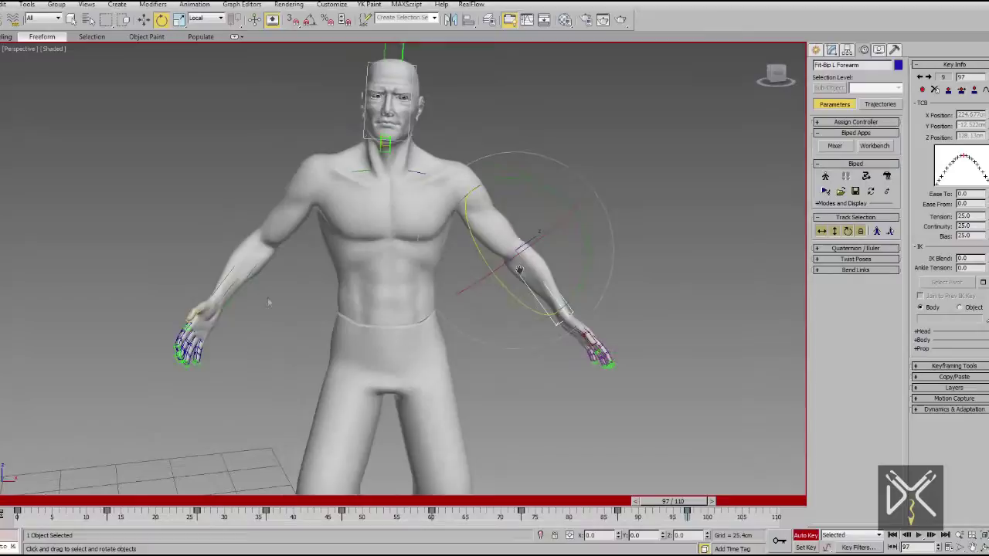
Adjust the right arm and rotate the right clavicle at frame 97
alt+middle_drag(251, 325, 283, 361)
drag(283, 381, 298, 381)
mouse_move(340, 204)
alt+middle_down()
mouse_move(329, 194)
mouse_move(328, 212)
alt+middle_up()
click(433, 160)
drag(462, 196, 456, 199)
drag(646, 504, 682, 533)
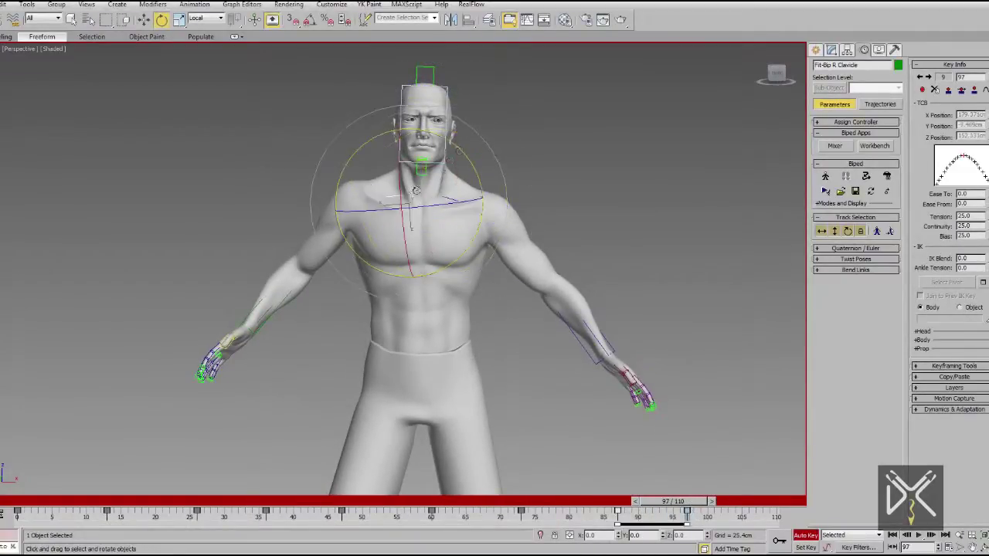
Reposition the body over the feet at frame 110
click(433, 143)
drag(521, 502, 685, 502)
mouse_move(533, 328)
alt+middle_down()
mouse_move(528, 369)
mouse_move(553, 326)
alt+middle_up()
scroll(574, 389, up, 3)
scroll(574, 388, down, 3)
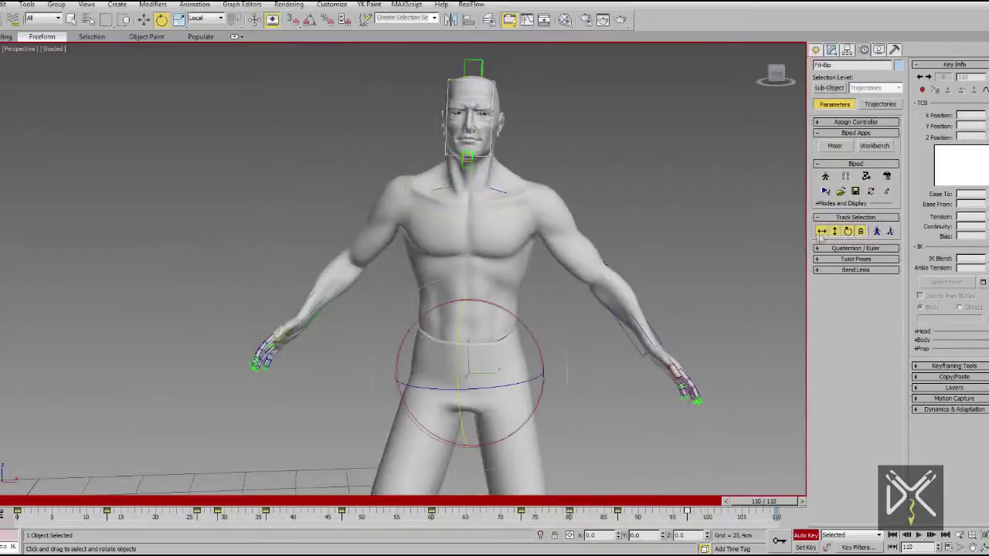
scroll(526, 247, down, 3)
alt+middle_drag(526, 247, 522, 286)
drag(485, 297, 505, 301)
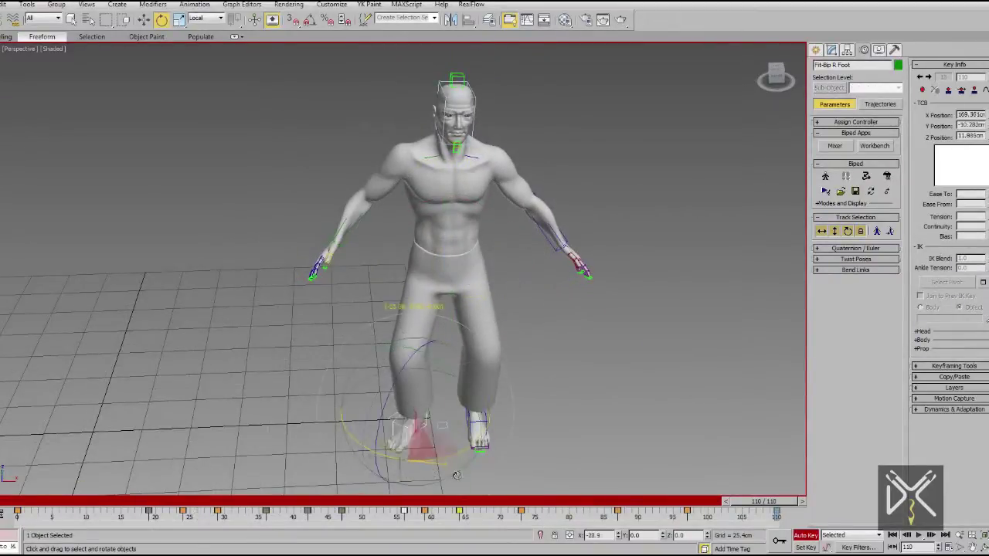
Rotate the right foot to point forward and adjust the left leg at frame 110
drag(457, 475, 461, 474)
alt+middle_drag(463, 426, 461, 381)
drag(461, 391, 463, 391)
alt+middle_drag(510, 411, 513, 370)
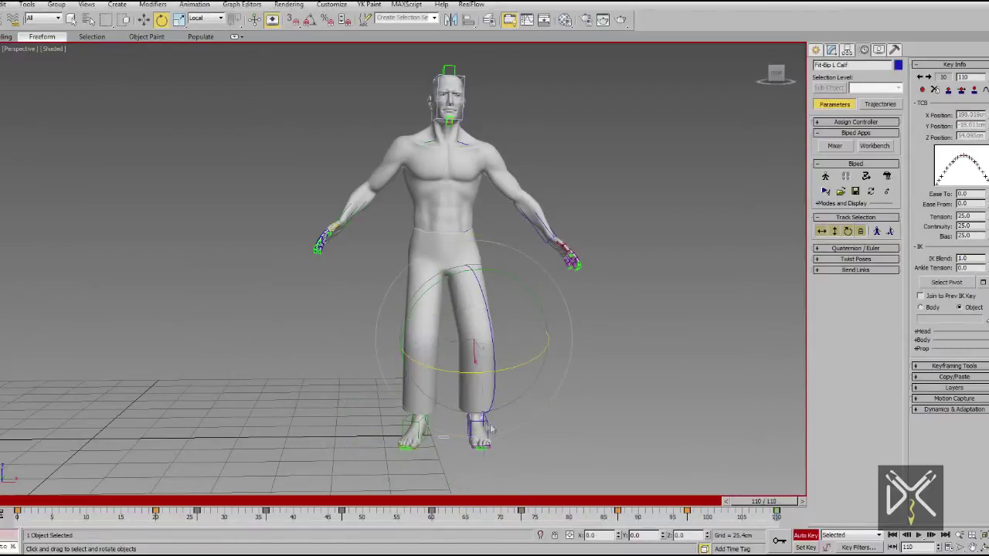
alt+middle_drag(504, 448, 496, 455)
Fine-tune the body's position at frame 110 so it stands balanced over both legs
drag(459, 258, 466, 254)
scroll(466, 255, up, 3)
alt+middle_drag(502, 259, 450, 274)
key(F3)
drag(476, 330, 472, 324)
middle_drag(474, 324, 475, 147)
alt+middle_drag(475, 147, 563, 165)
middle_drag(562, 165, 534, 311)
key(e)
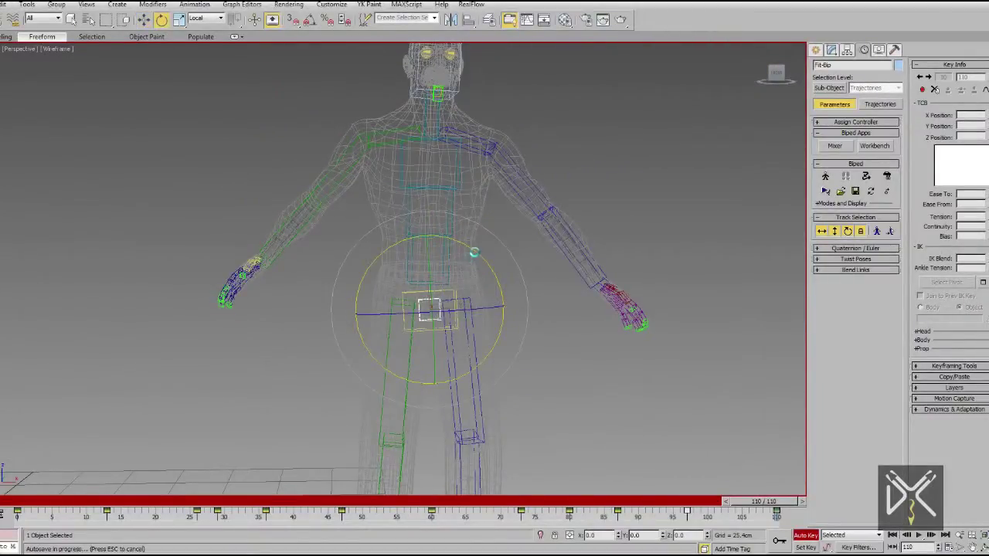
Rotate the body and torso into an upright standing pose at frame 110
drag(413, 257, 480, 187)
alt+middle_drag(503, 255, 432, 322)
drag(458, 258, 447, 250)
alt+middle_drag(434, 250, 495, 217)
Rotate the clavicles and the head at frame 110
click(482, 183)
click(378, 184)
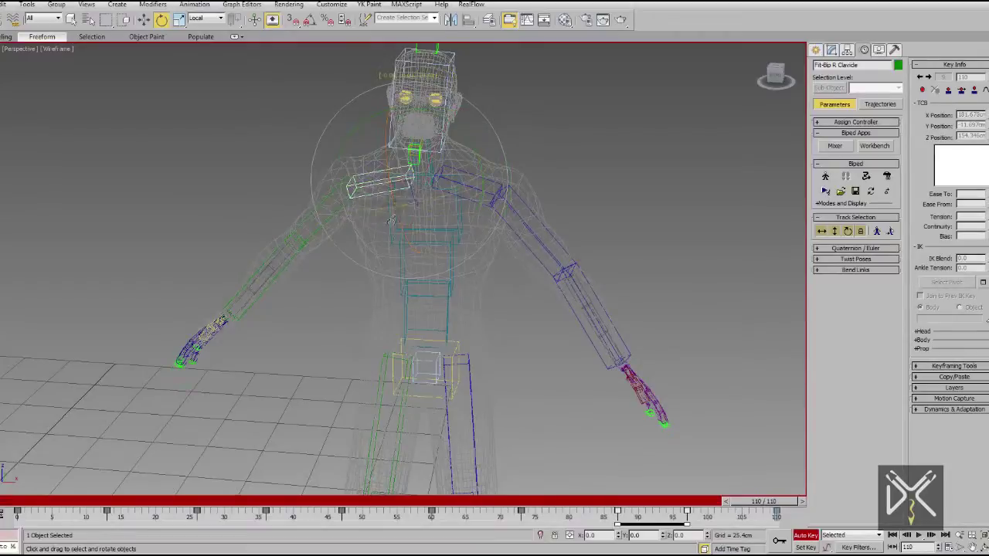
drag(402, 211, 404, 224)
key(F3)
alt+middle_drag(404, 225, 445, 257)
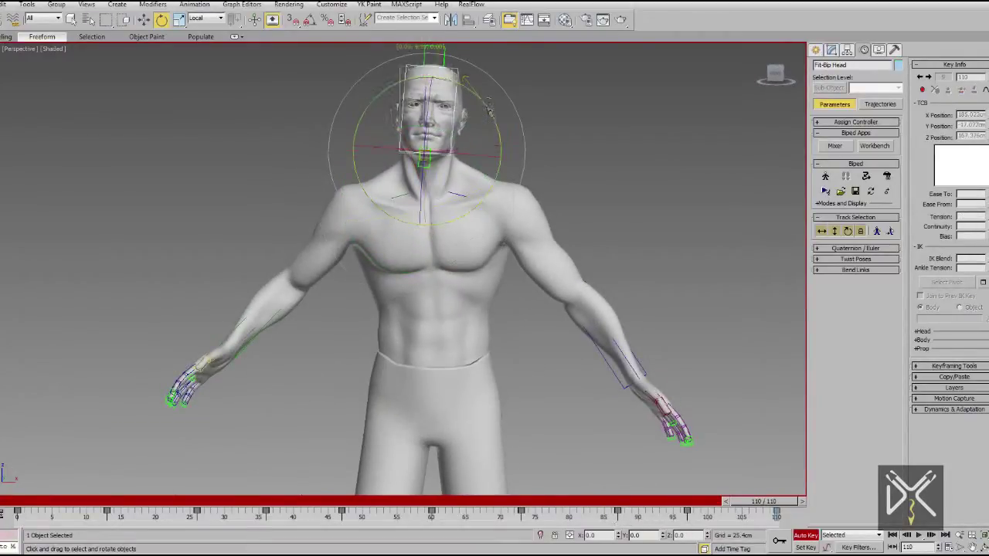
Bend both forearms inward and rotate the right upper arm down beside the torso at frame 110
drag(566, 307, 458, 316)
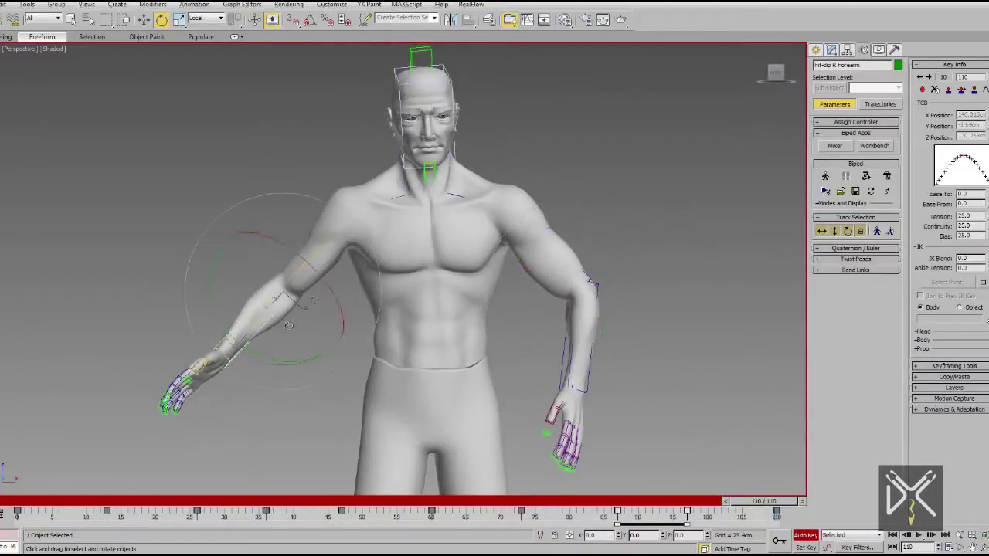
drag(288, 325, 353, 325)
click(303, 239)
drag(336, 279, 406, 251)
alt+middle_drag(406, 251, 462, 264)
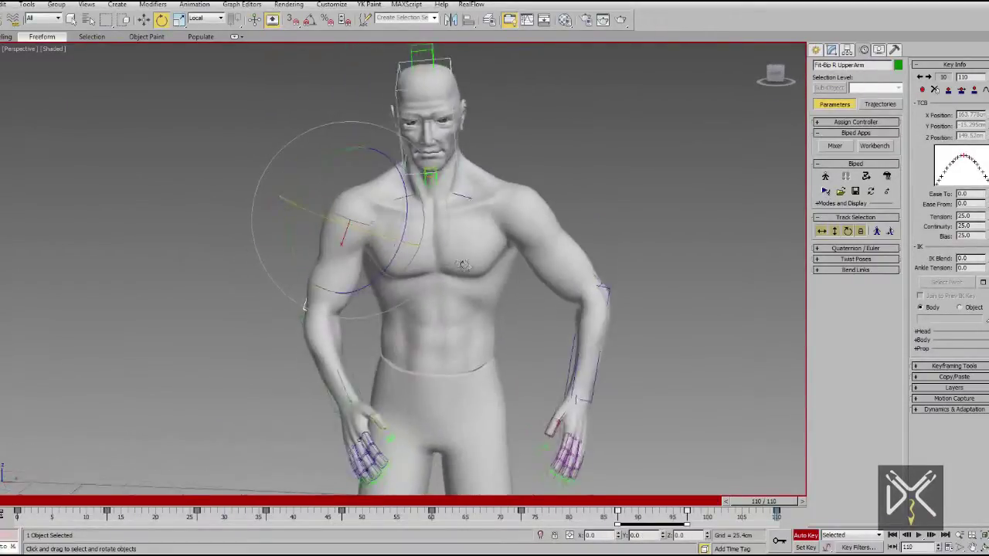
Rotate the left upper arm and forearm inward at frame 110 so both hands rest in front of the hips
drag(587, 274, 546, 304)
middle_drag(381, 394, 388, 349)
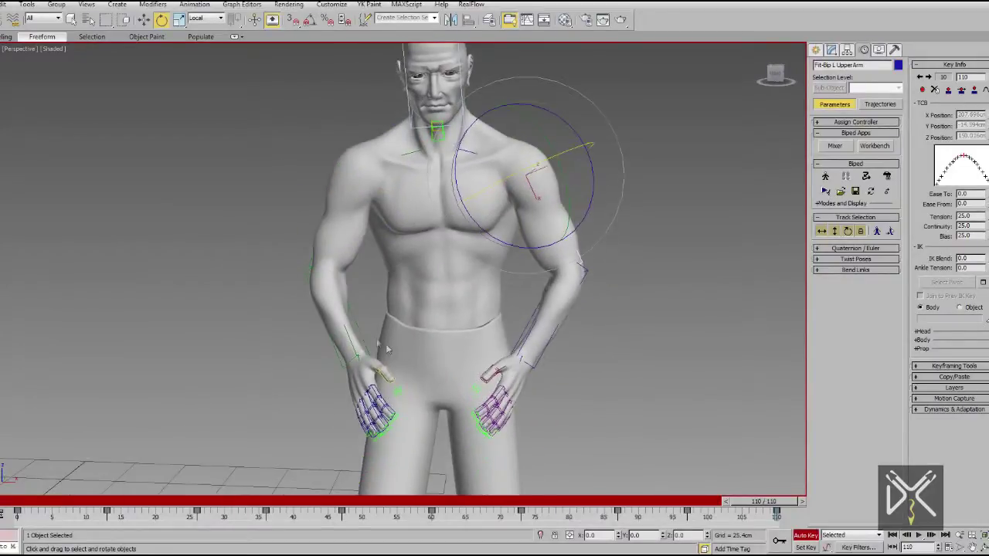
drag(541, 342, 528, 334)
mouse_move(527, 334)
alt+middle_down()
mouse_move(441, 348)
mouse_move(533, 340)
alt+middle_up()
scroll(536, 379, down, 4)
scroll(536, 392, up, 4)
Bend both forearms inward at frame 99 and check the movement into the pose at frame 110
drag(771, 502, 687, 499)
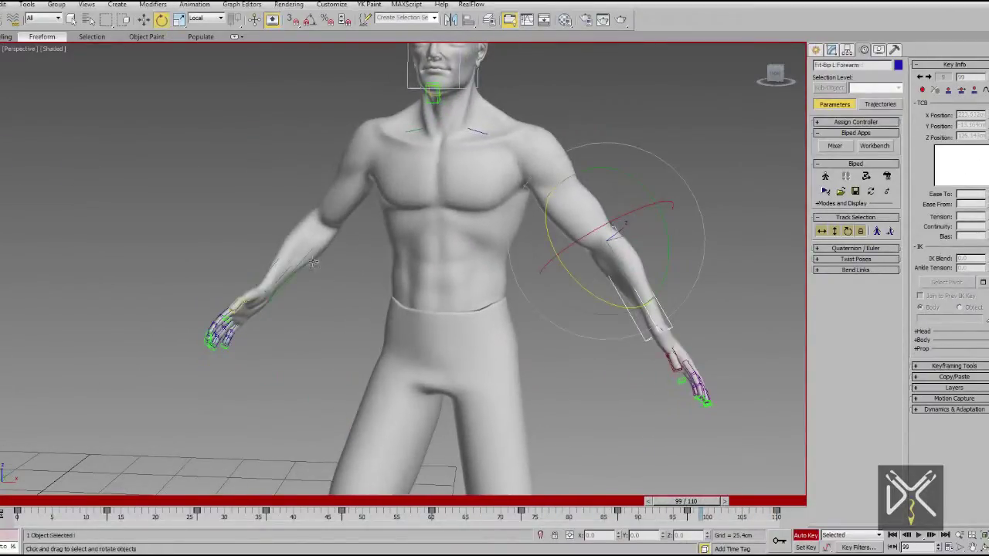
drag(573, 283, 550, 260)
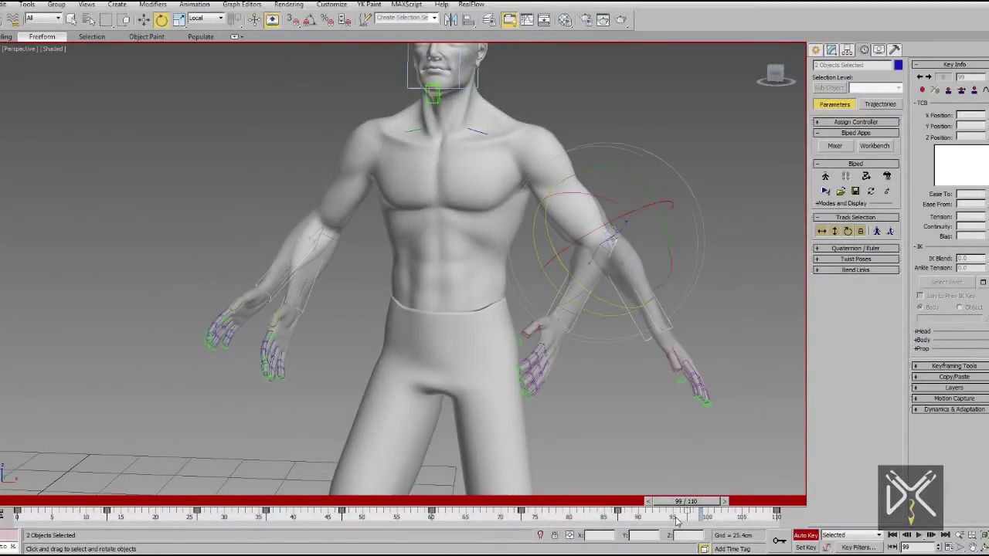
scroll(614, 371, down, 4)
drag(701, 502, 672, 503)
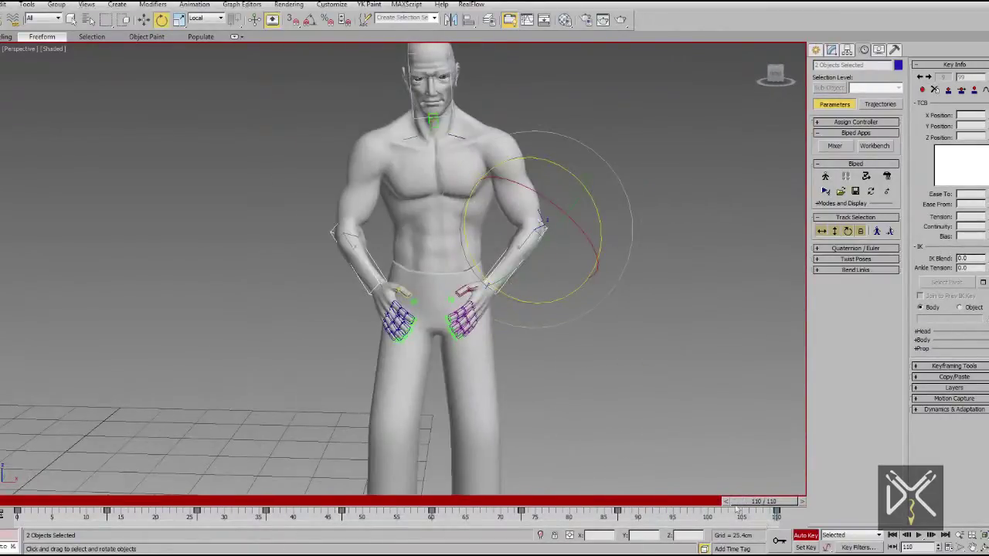
Select the whole biped, extend the animation to frame 125 and move its final-pose keys there
scroll(688, 188, down, 5)
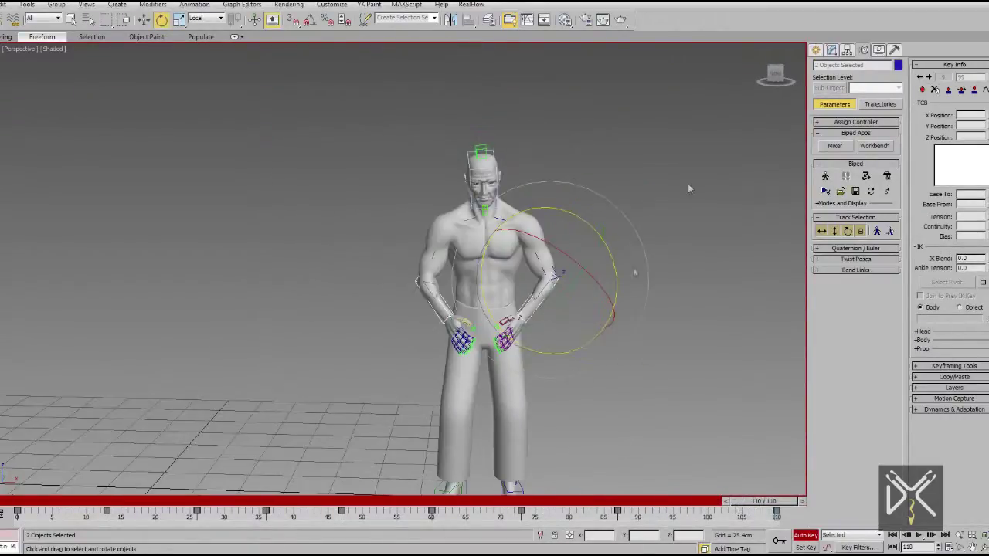
key(ctrl+a)
drag(763, 502, 708, 502)
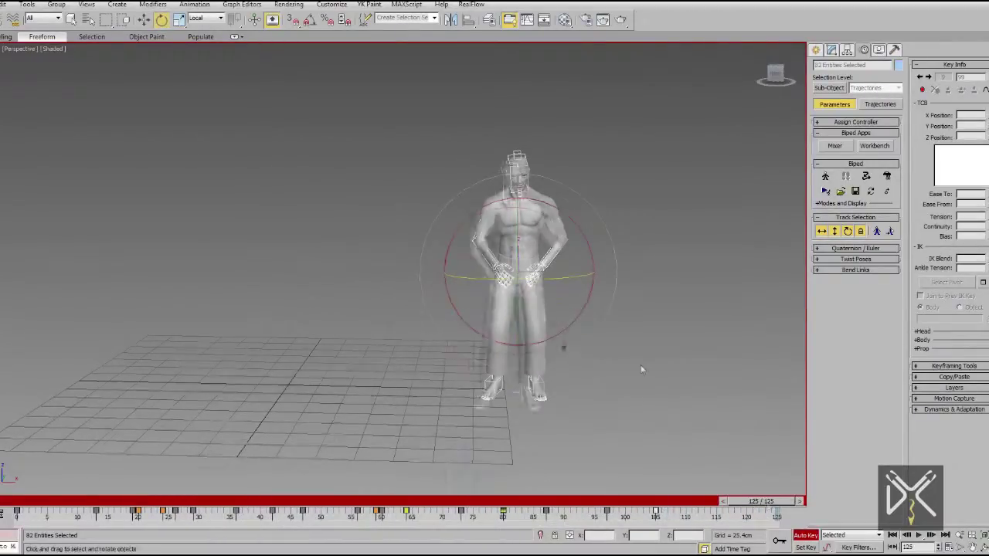
Rotate the spine links at frame 125 to adjust the torso's lean
scroll(618, 374, up, 6)
alt+middle_drag(593, 380, 523, 361)
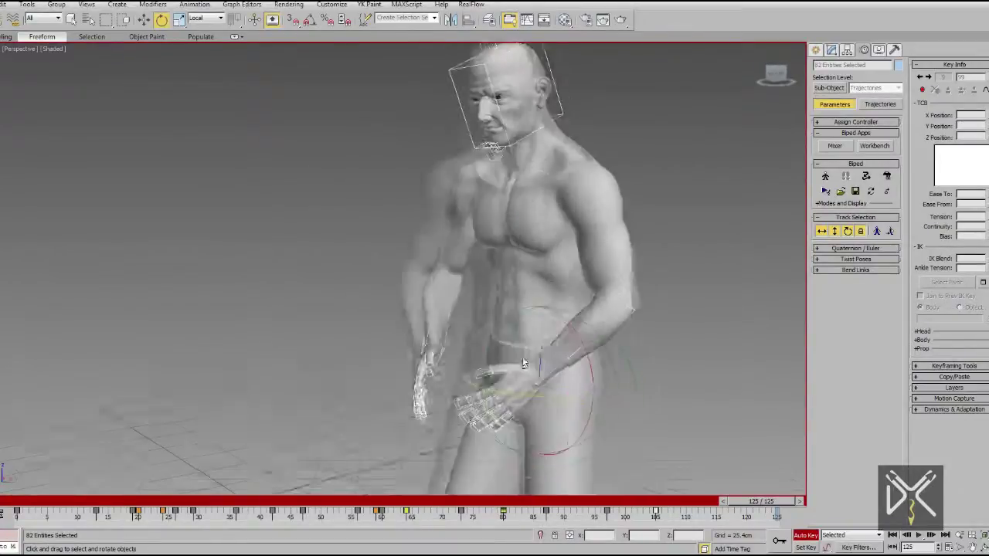
key(F3)
click(543, 318)
drag(513, 295, 503, 305)
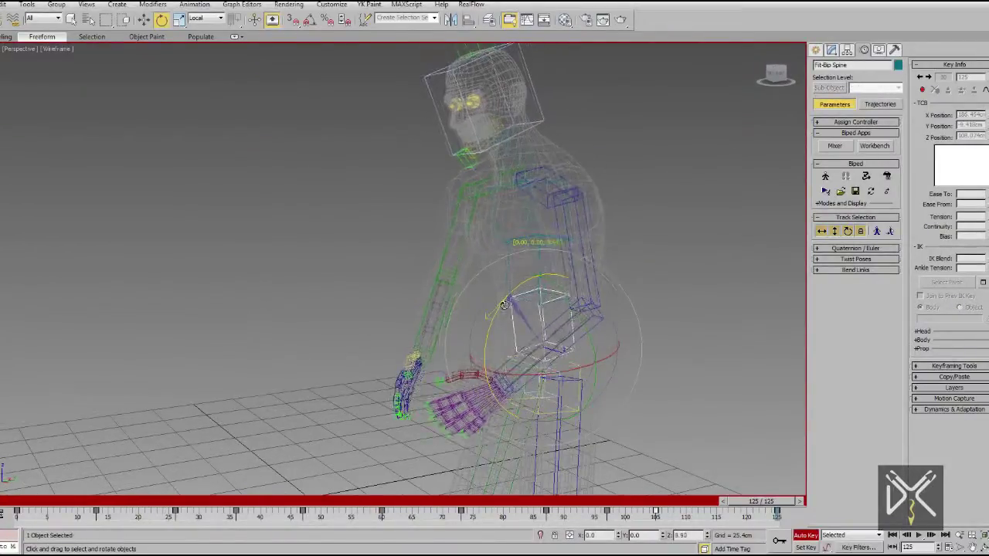
drag(501, 271, 511, 241)
drag(504, 194, 515, 181)
alt+middle_drag(520, 187, 603, 224)
Rotate the left upper arm and forearm at frame 125 so the arm hangs beside the body
key(F3)
click(675, 267)
key(F3)
click(660, 240)
key(F3)
drag(639, 271, 625, 289)
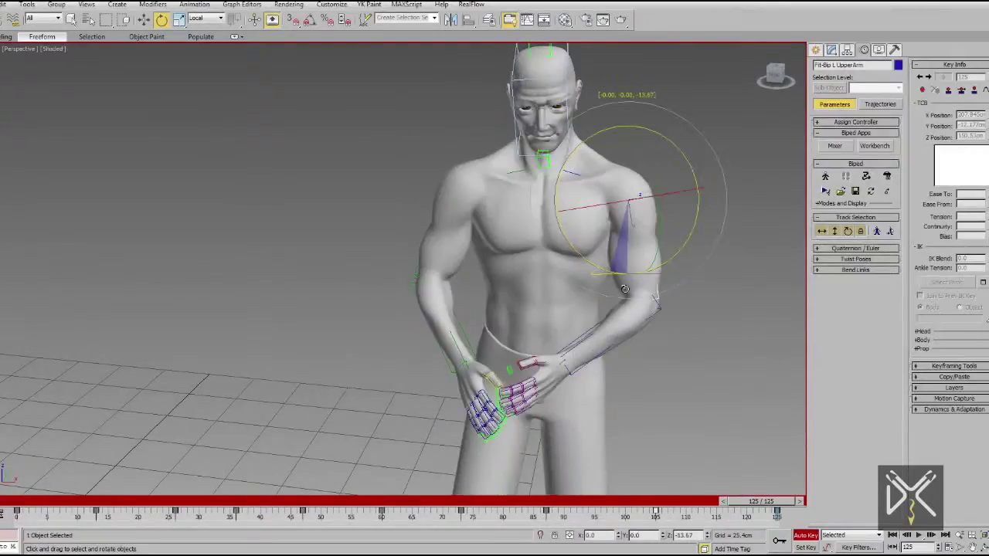
click(653, 324)
mouse_move(641, 377)
mouse_down()
mouse_move(693, 428)
mouse_move(684, 418)
mouse_up()
Rotate the right upper arm and forearm at frame 125 so the arm hangs like the left one
key(F3)
click(451, 248)
key(F3)
click(475, 333)
key(F3)
drag(511, 290, 503, 315)
key(F3)
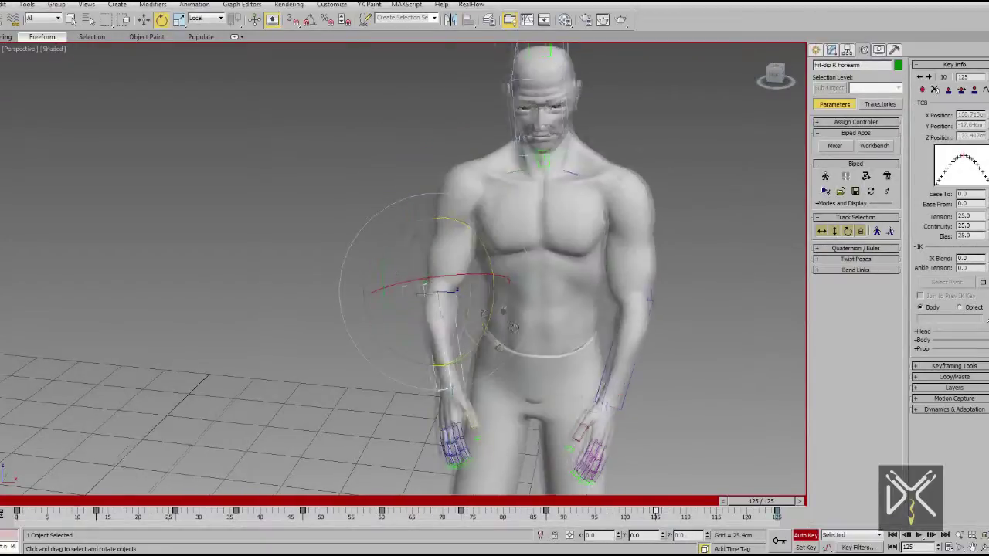
Adjust the head's tilt at frame 125, select the body and review the motion into the final pose
alt+middle_drag(503, 315, 560, 172)
drag(524, 153, 526, 182)
middle_drag(533, 240, 516, 204)
scroll(514, 197, down, 4)
drag(772, 502, 637, 513)
click(847, 231)
drag(562, 500, 747, 501)
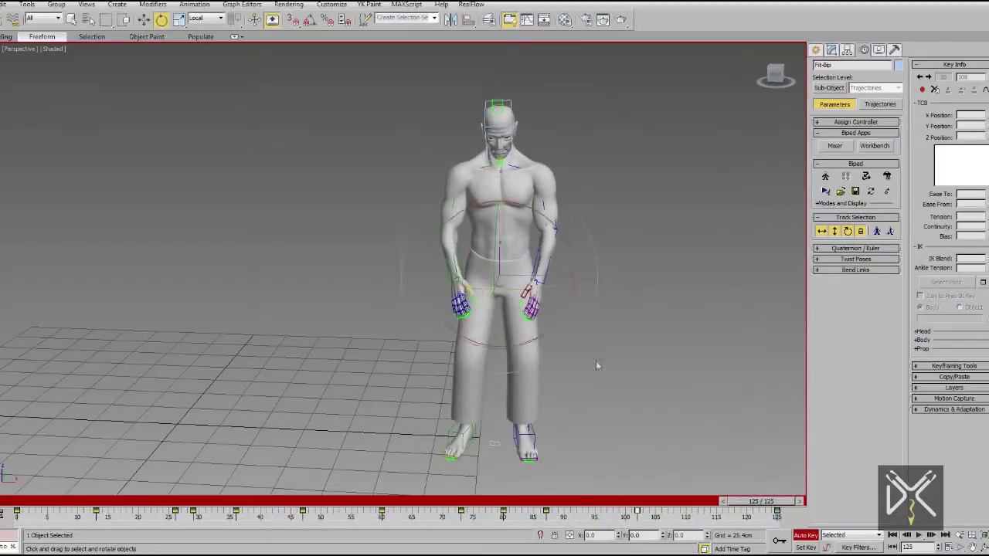
Rotate the neck at frame 125 to correct the head's forward lean in side view
scroll(526, 178, up, 4)
alt+middle_drag(526, 181, 383, 179)
click(511, 160)
drag(549, 118, 534, 108)
alt+middle_drag(401, 201, 573, 236)
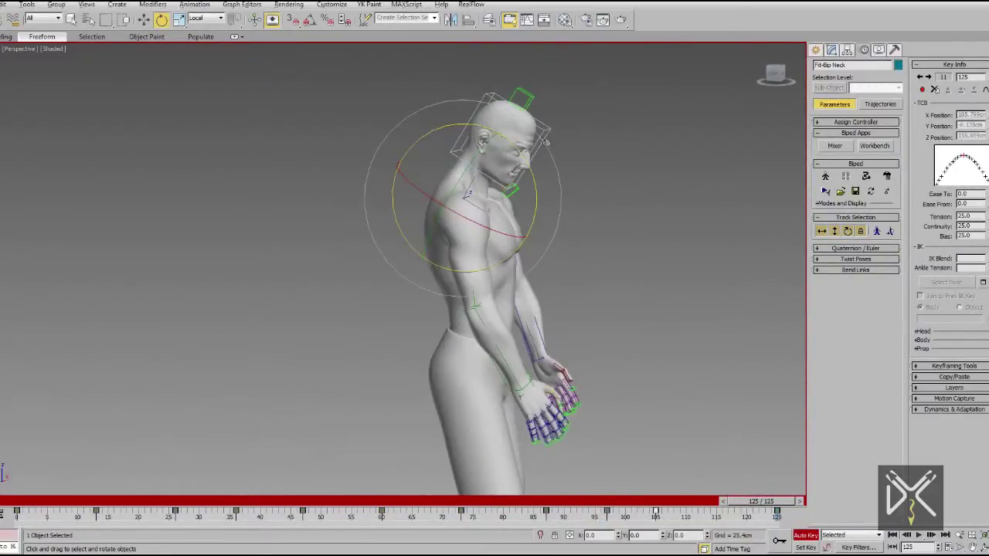
Move the body's landing keys from frame 87 to frame 90
drag(760, 504, 616, 471)
alt+middle_drag(617, 471, 538, 433)
scroll(539, 433, down, 3)
mouse_move(622, 501)
mouse_down()
mouse_move(506, 489)
mouse_move(615, 501)
mouse_up()
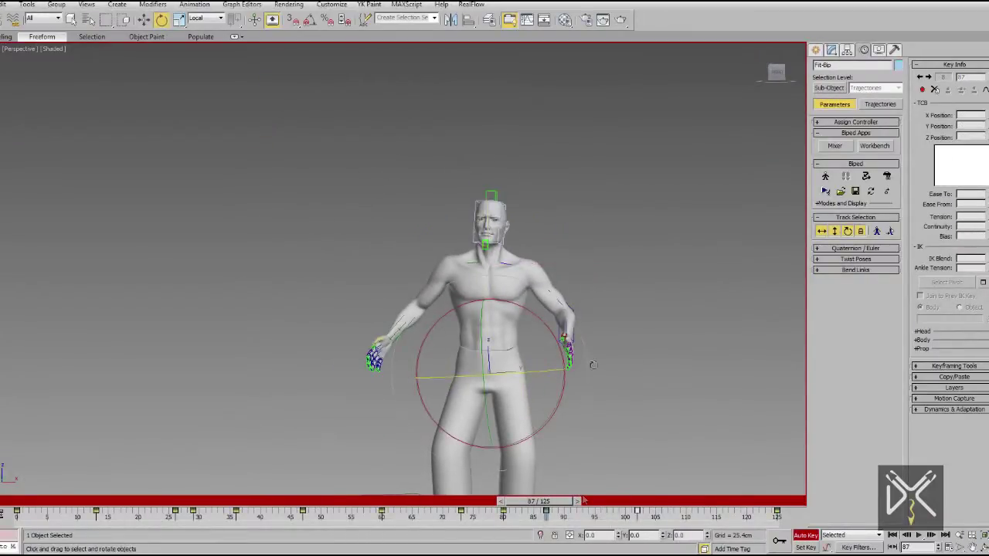
mouse_move(550, 502)
mouse_down()
mouse_move(524, 496)
mouse_move(565, 502)
mouse_up()
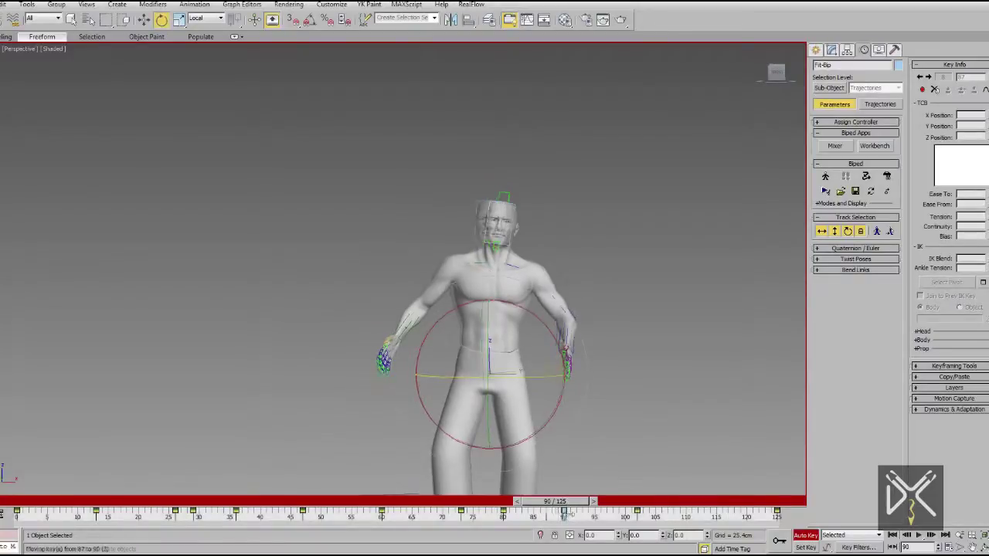
middle_drag(584, 448, 577, 365)
Extend the animation to frame 144, move the whole biped's final keys to the new end and replay the motion
drag(564, 503, 230, 501)
click(919, 537)
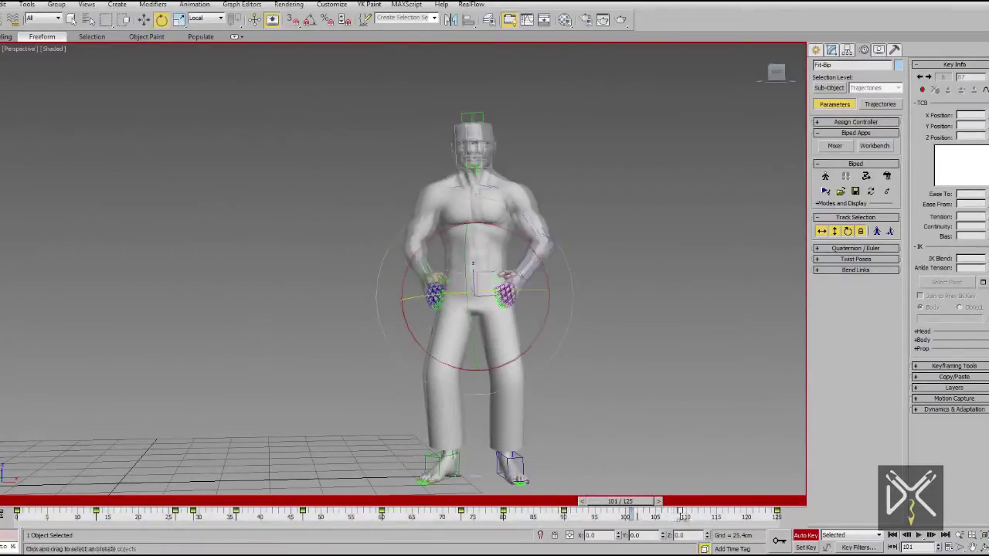
drag(620, 503, 439, 504)
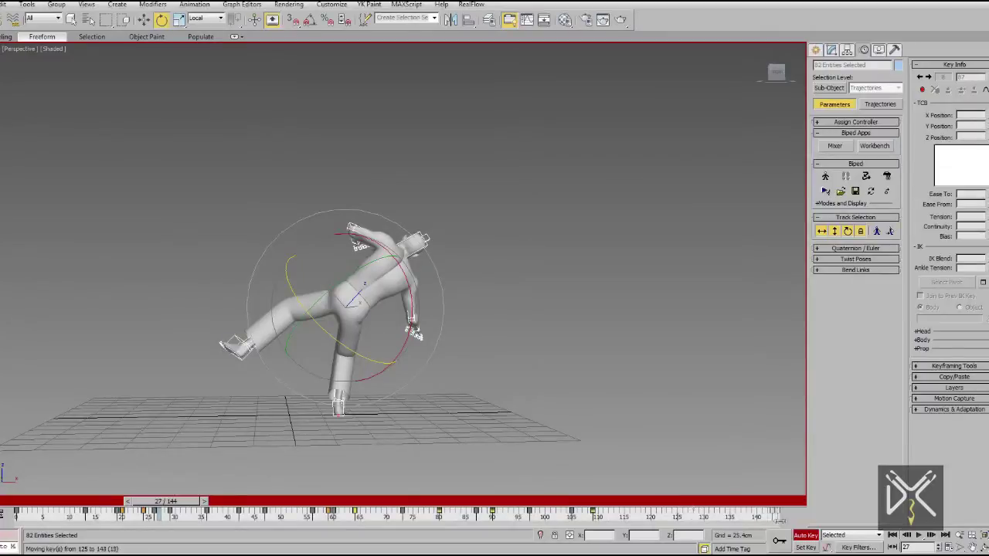
click(919, 534)
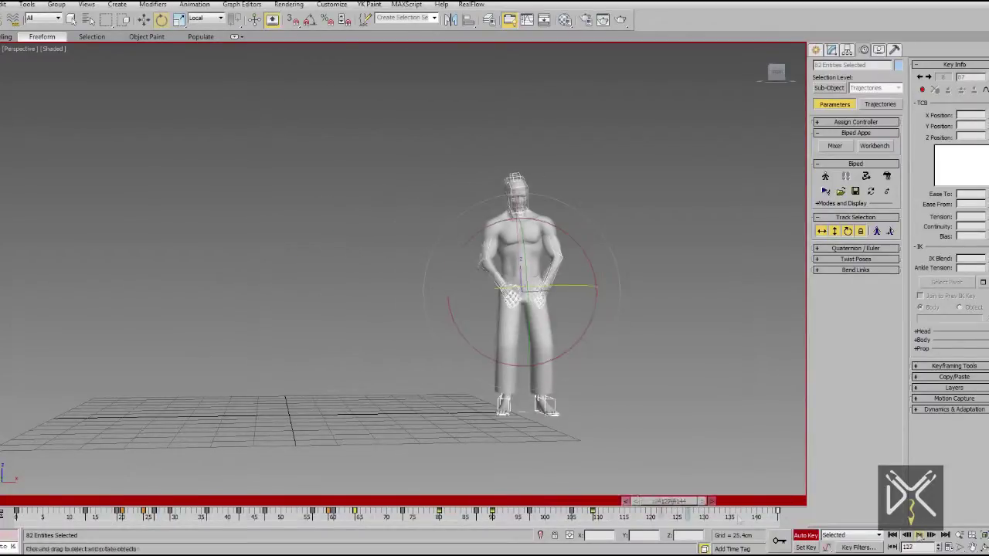
Scrub and play back the landing and final stance to check the body's motion
drag(223, 523, 411, 550)
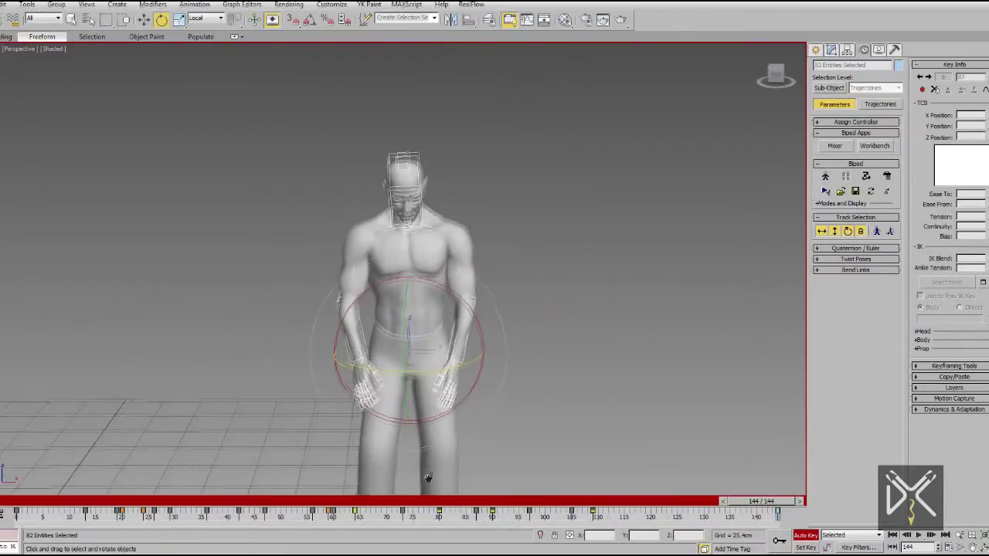
drag(748, 503, 606, 519)
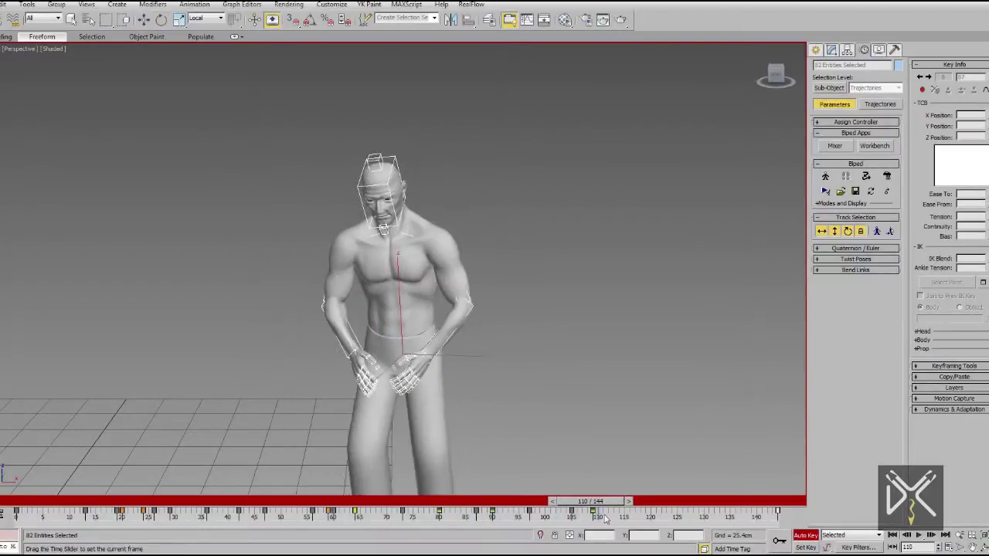
click(847, 232)
mouse_move(472, 347)
alt+middle_down()
mouse_move(564, 329)
mouse_move(468, 336)
alt+middle_up()
scroll(565, 329, up, 3)
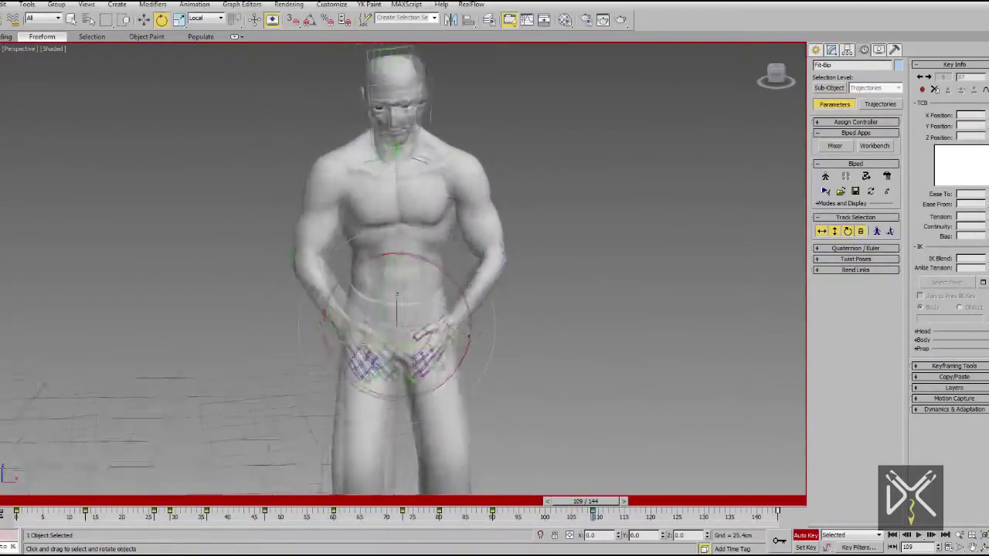
scroll(468, 336, down, 5)
drag(593, 511, 384, 514)
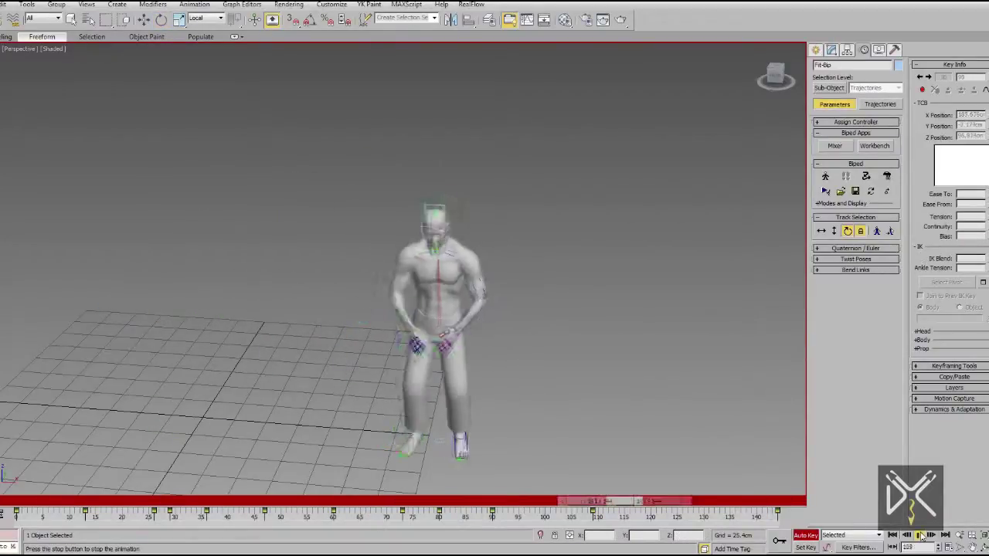
click(920, 536)
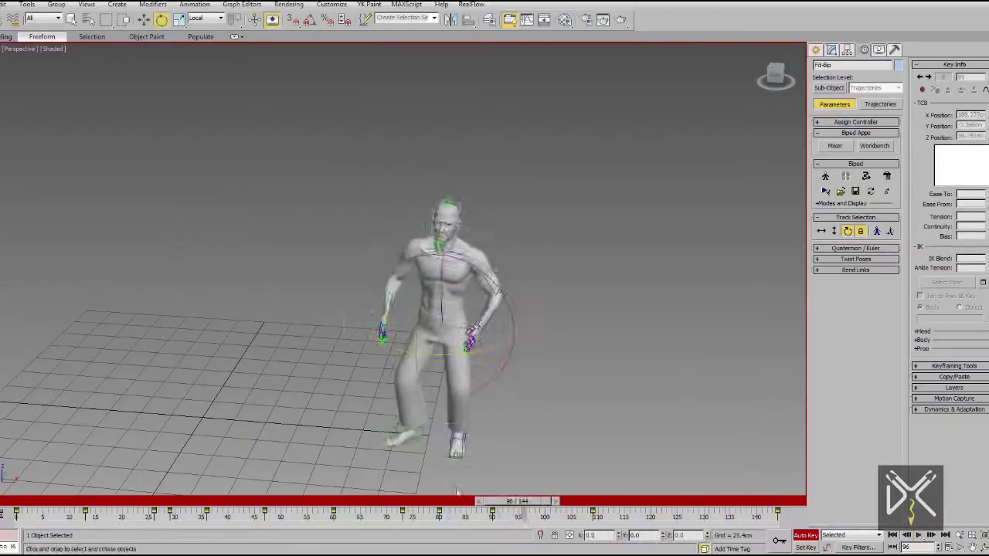
drag(320, 538, 301, 550)
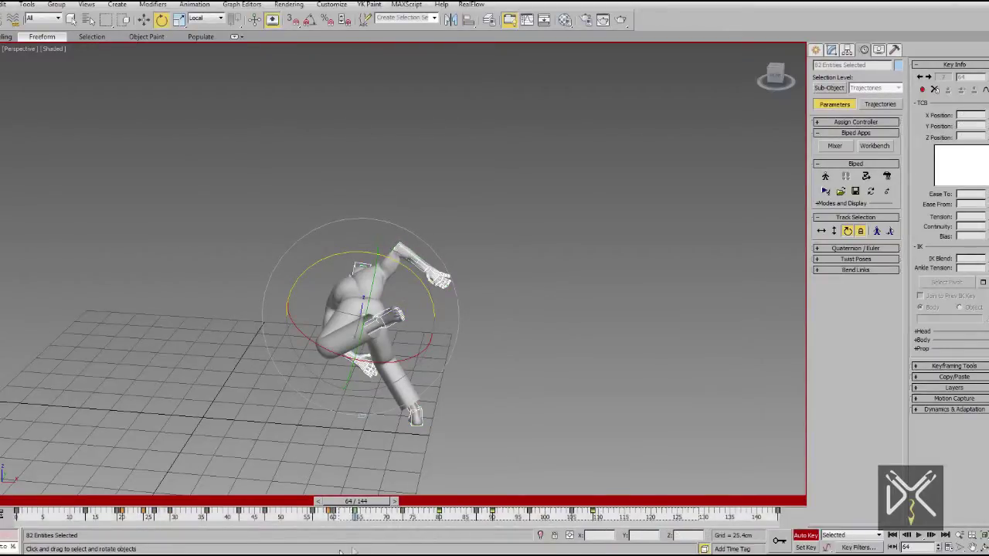
Shift the whole biped's landing keys two frames earlier so they end at frame 107, and replay the motion
drag(356, 501, 209, 502)
click(918, 535)
click(918, 534)
drag(512, 501, 279, 491)
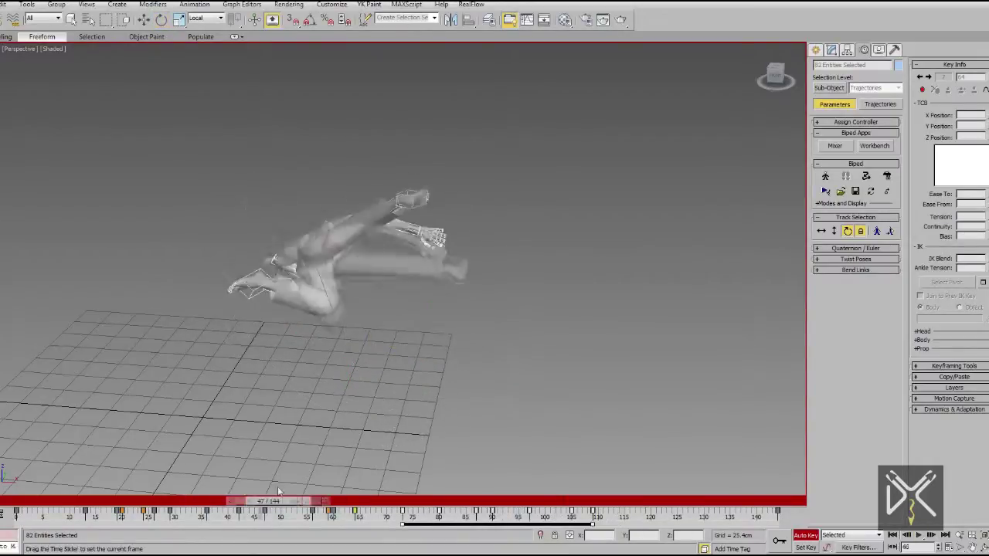
drag(322, 519, 450, 532)
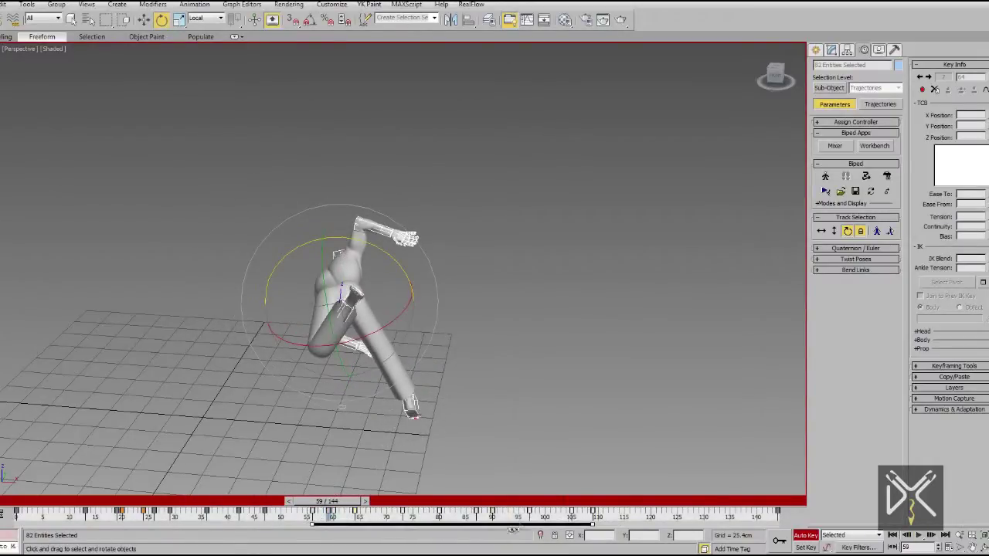
drag(327, 501, 163, 501)
click(919, 535)
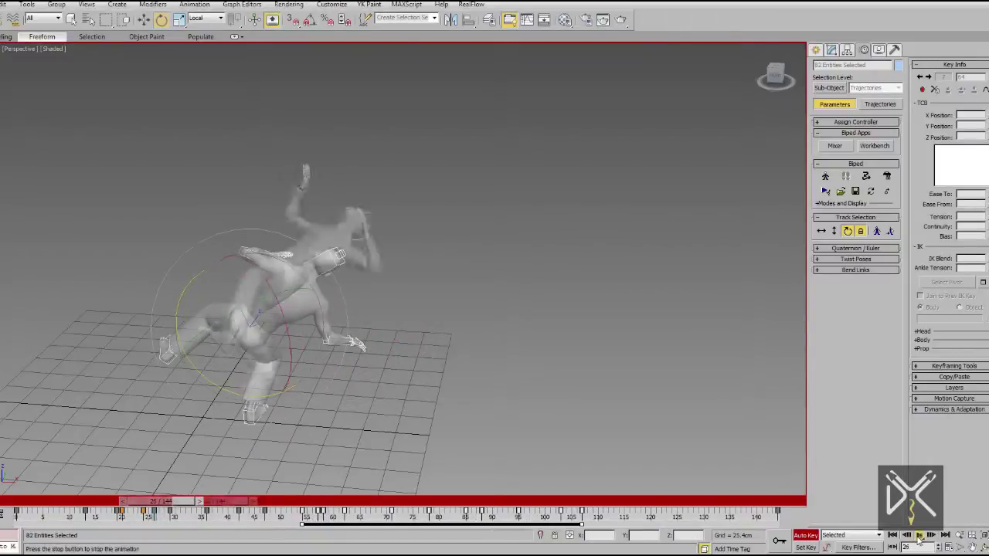
click(919, 538)
drag(563, 502, 359, 515)
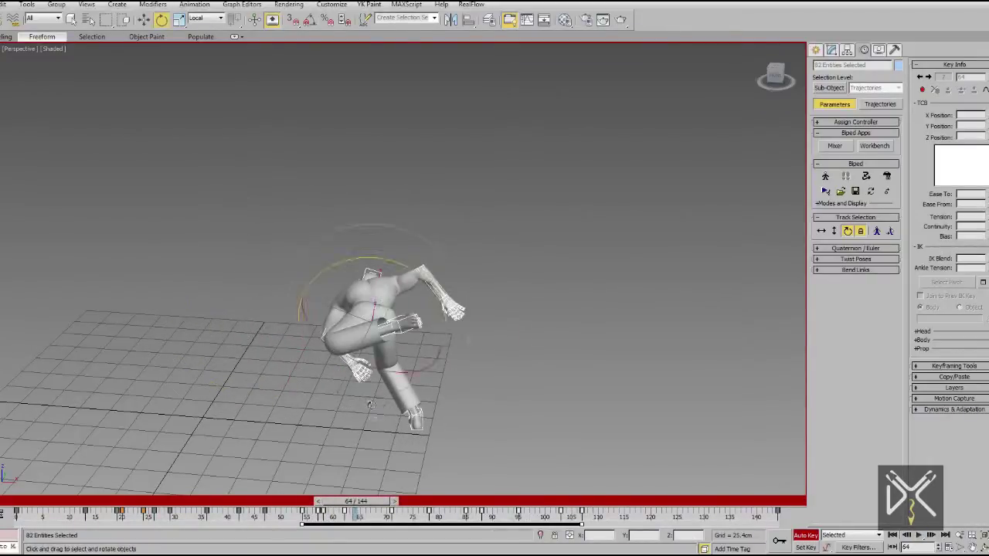
Move the body's landing key at frame 71 to frame 66 and replay the animation
alt+middle_drag(371, 404, 424, 403)
click(823, 232)
drag(363, 504, 397, 510)
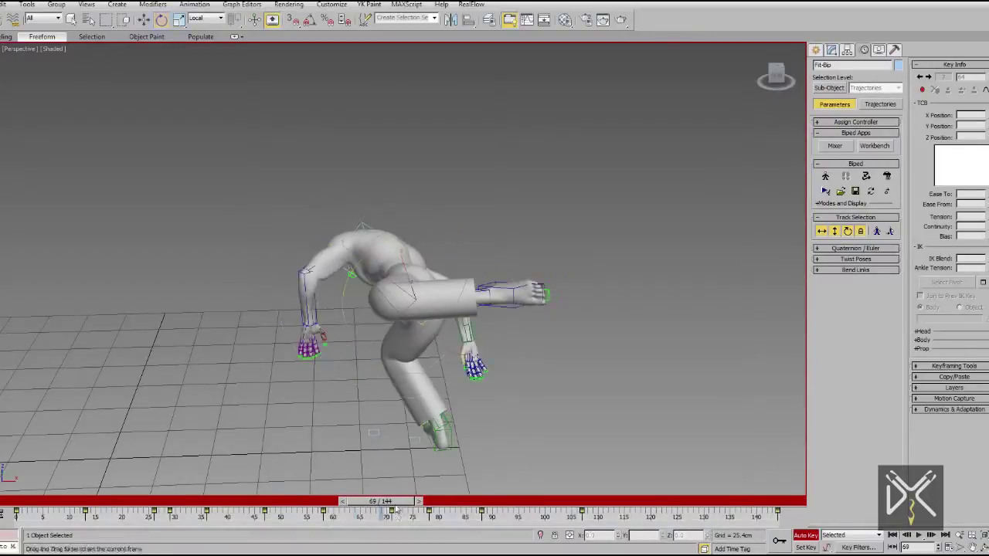
click(919, 534)
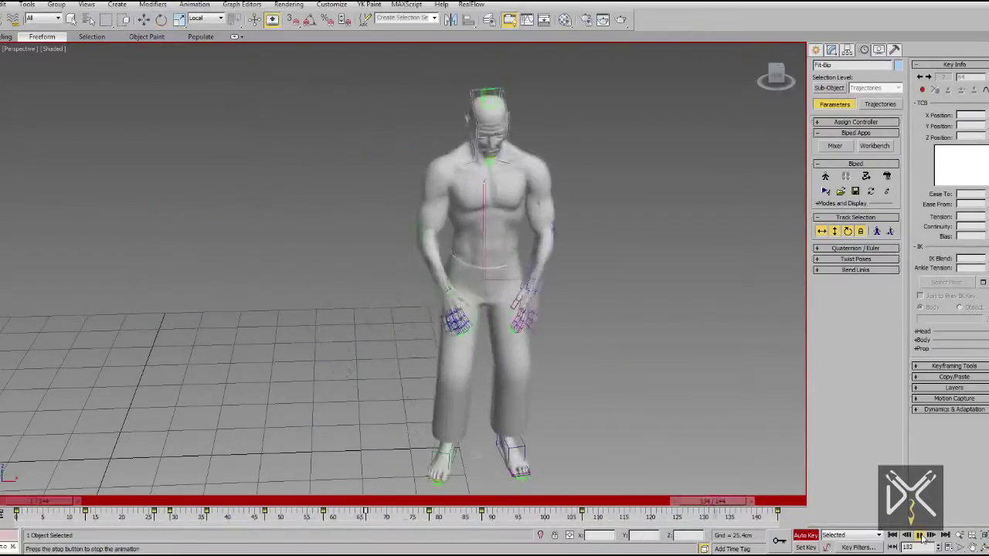
click(919, 537)
Move the body's key at frame 107 to frame 101 and replay the animation
drag(611, 501, 409, 491)
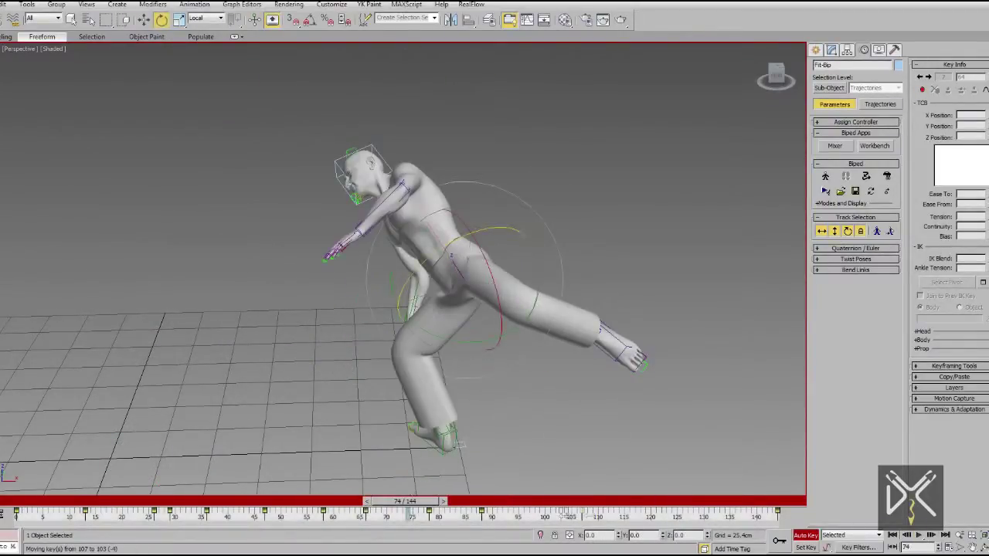
click(922, 539)
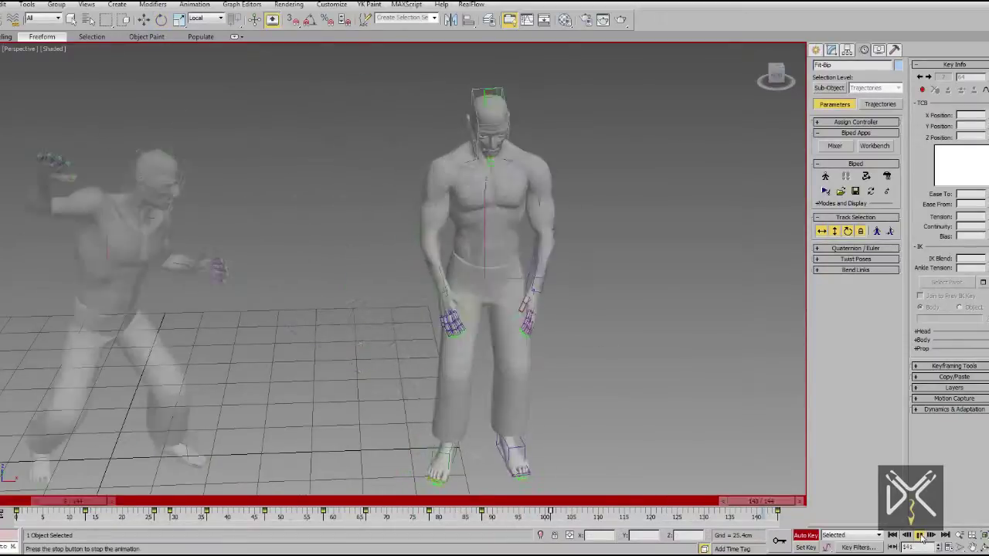
click(923, 540)
Move the body's keys at frames 101 and 88 to frames 111 and 93, and replay the jump
click(551, 502)
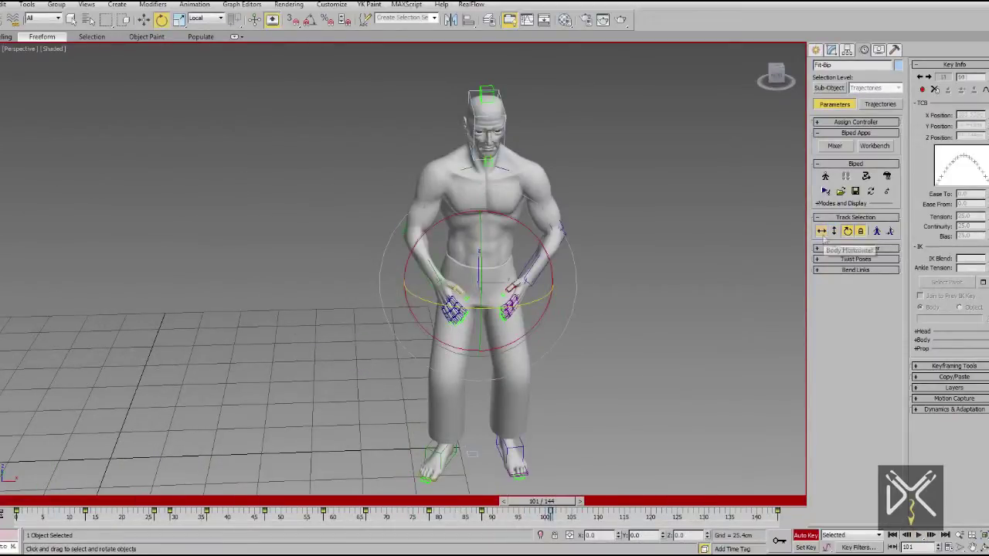
drag(542, 501, 488, 487)
click(919, 535)
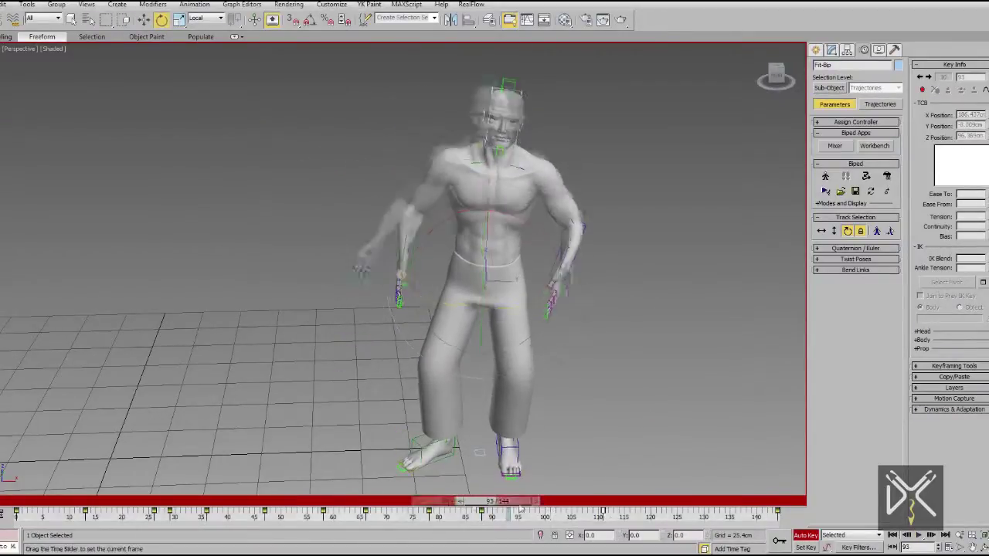
click(919, 535)
drag(643, 503, 761, 504)
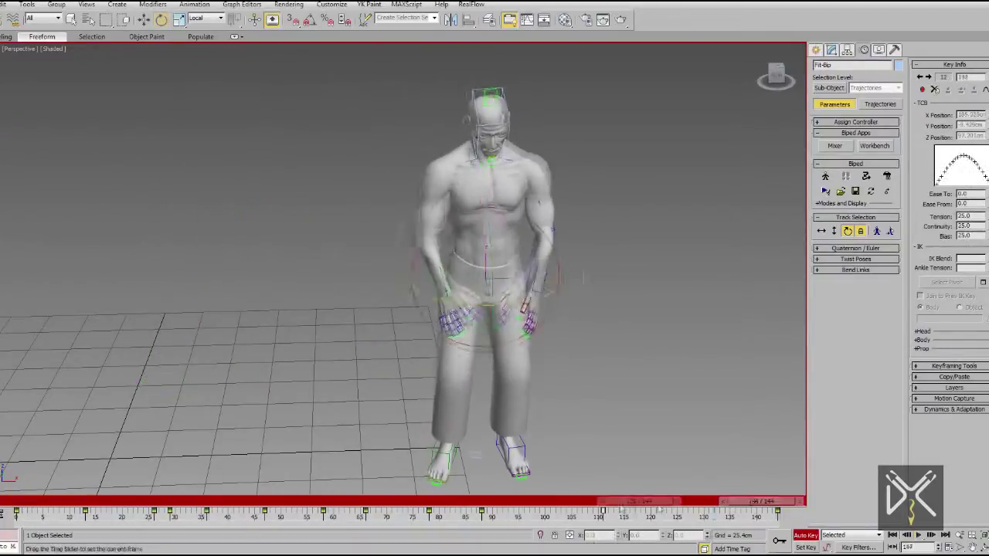
drag(547, 502, 247, 502)
click(919, 536)
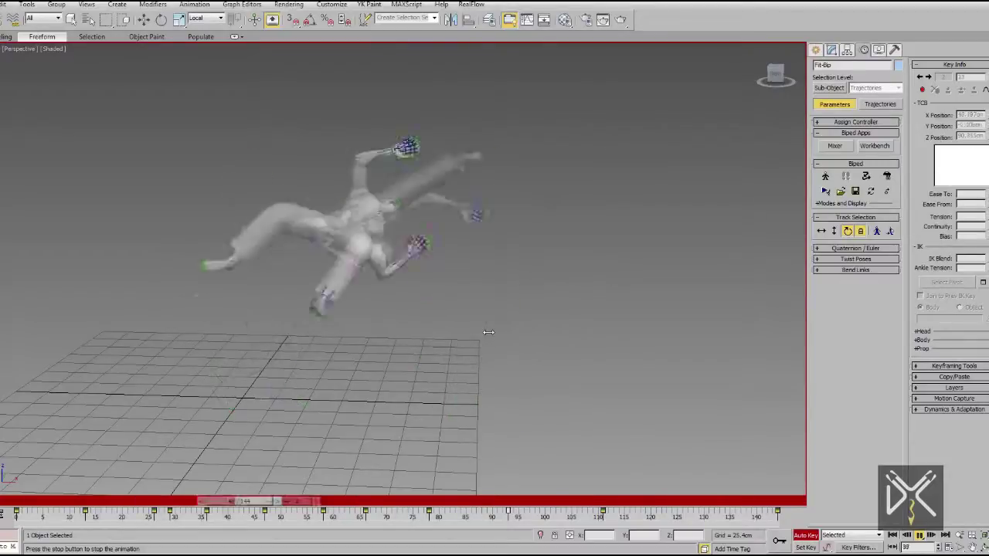
Inspect the right foot around the landing and review the whole animation through to the final stance
click(442, 506)
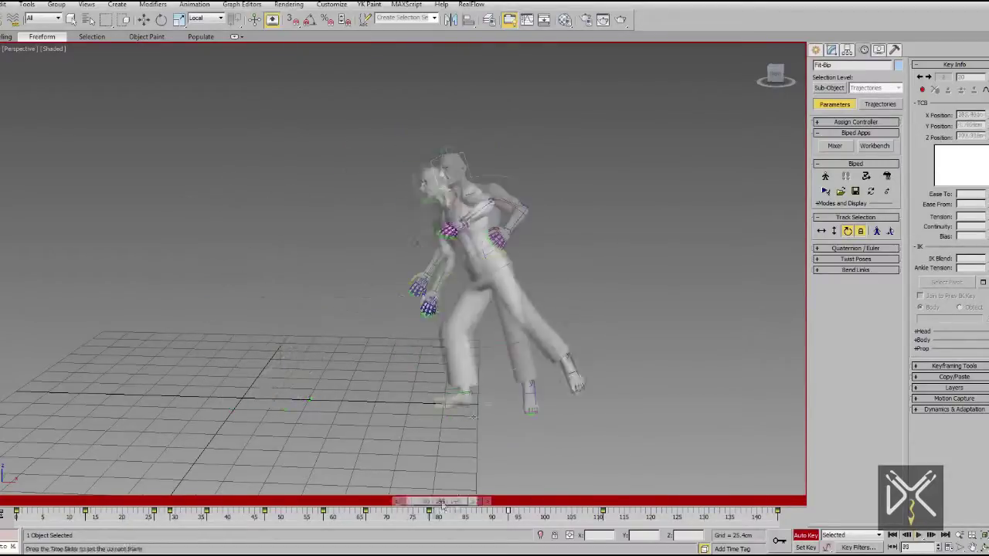
click(463, 406)
drag(461, 502, 575, 502)
drag(635, 470, 15, 503)
click(920, 538)
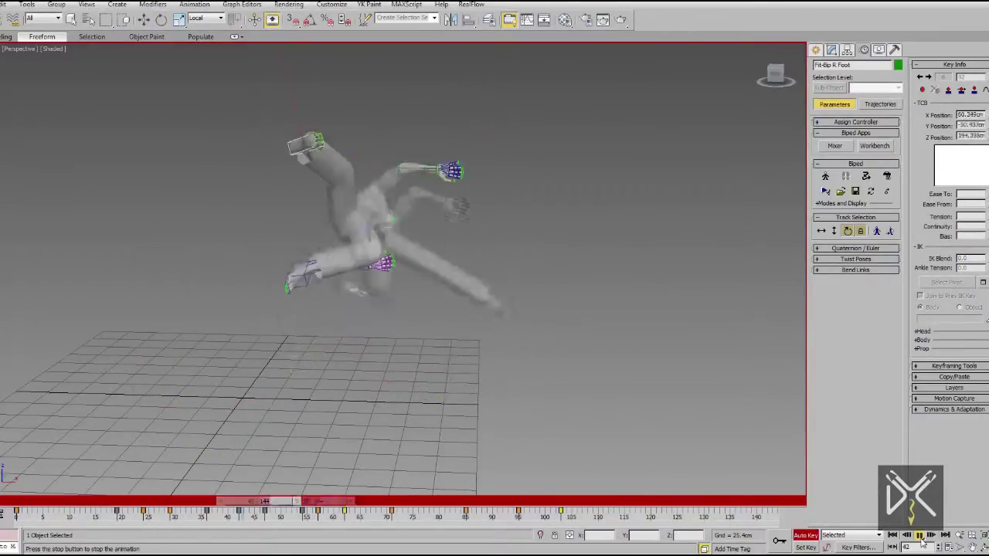
click(920, 534)
click(145, 21)
middle_drag(564, 335, 440, 327)
click(515, 329)
middle_drag(519, 468, 486, 473)
key(Home)
drag(11, 501, 274, 536)
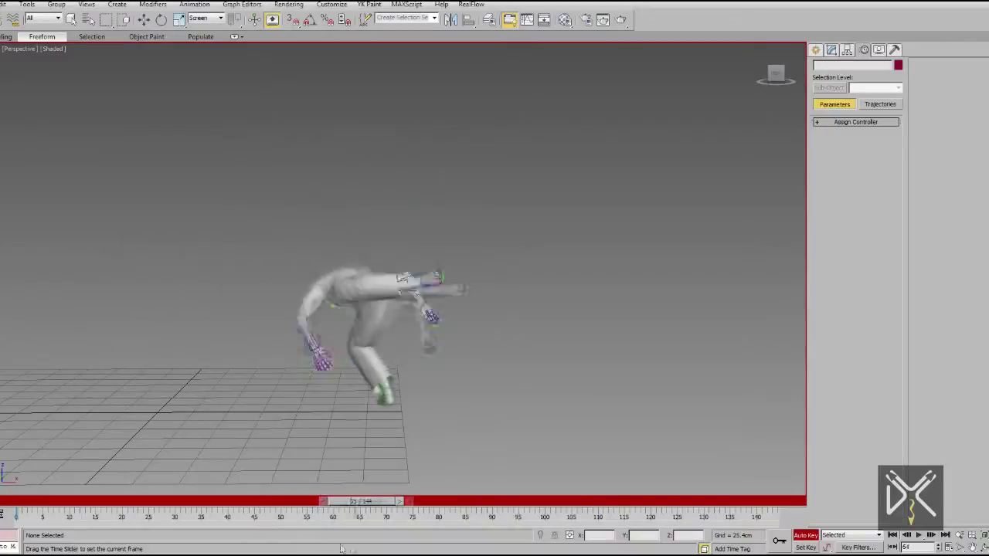
drag(343, 548, 454, 551)
Select the right hand's finger bones and curl the fingers into a fist at frame 103
middle_drag(478, 344, 487, 355)
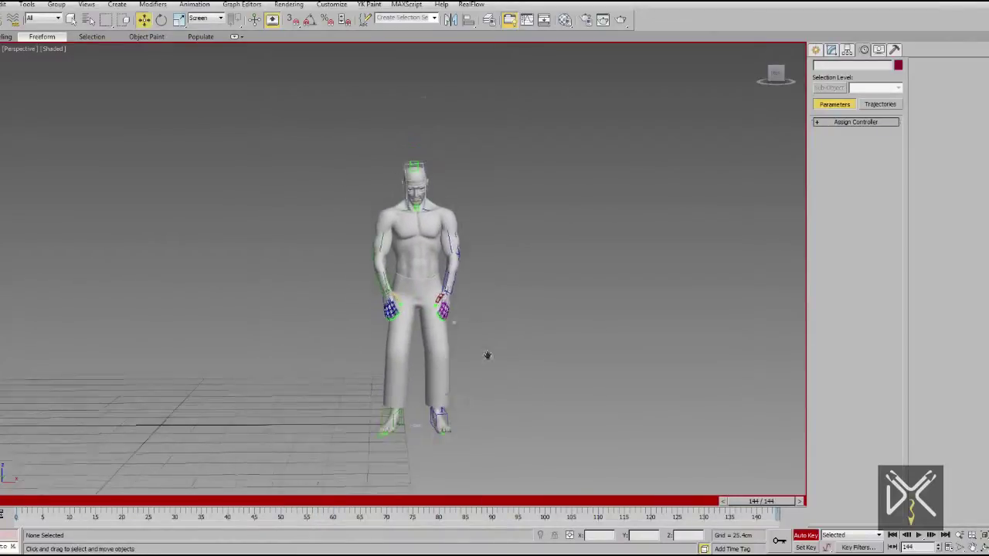
scroll(487, 356, up, 7)
click(374, 303)
key(F3)
click(584, 309)
mouse_move(585, 309)
alt+middle_down()
mouse_move(517, 330)
mouse_move(576, 324)
alt+middle_up()
scroll(435, 308, up, 4)
alt+middle_drag(435, 307, 415, 321)
drag(332, 380, 330, 377)
alt+middle_drag(331, 377, 296, 252)
drag(767, 502, 559, 507)
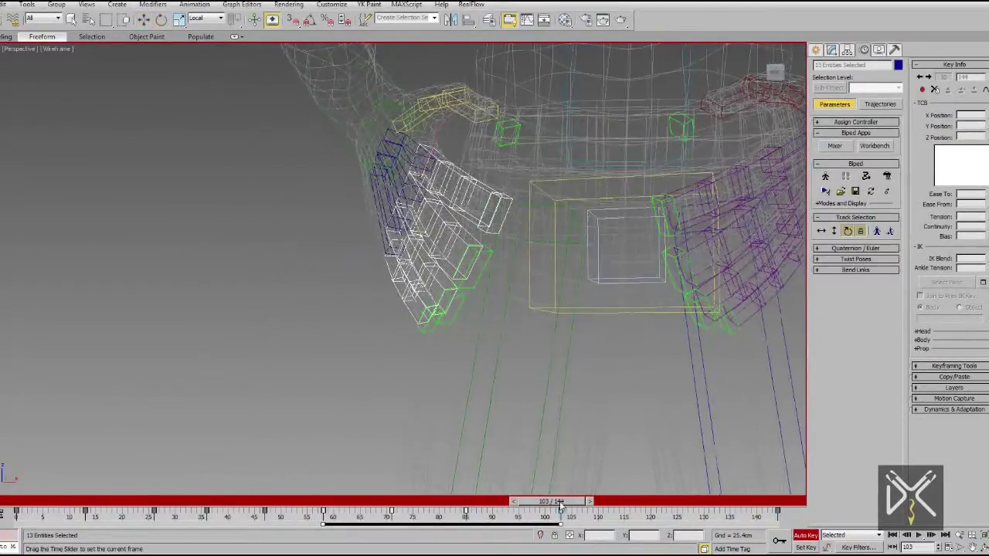
middle_drag(455, 232, 394, 315)
key(F3)
alt+middle_drag(464, 328, 389, 391)
alt+middle_drag(461, 370, 440, 324)
alt+middle_drag(446, 364, 447, 325)
Rotate the right thumb's tip joint inward at frame 103
click(454, 283)
scroll(440, 286, up, 5)
alt+middle_drag(441, 286, 423, 278)
drag(404, 202, 405, 210)
alt+middle_drag(433, 298, 454, 305)
drag(404, 204, 408, 217)
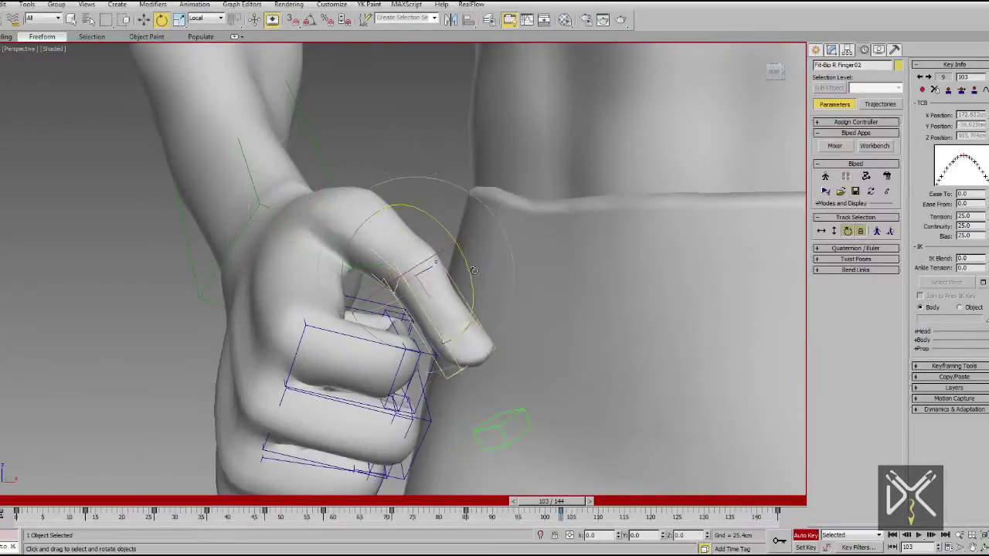
Adjust the right thumb's rotation at frame 103 to fold it against the curled fingers
scroll(474, 270, down, 6)
alt+middle_drag(463, 309, 456, 286)
scroll(455, 309, up, 3)
click(401, 346)
key(F3)
click(448, 344)
key(F3)
drag(452, 390, 455, 389)
scroll(455, 389, down, 3)
alt+middle_drag(455, 386, 414, 358)
Rotate the right hand at the wrist at frame 103 to align the fist with the forearm
click(410, 358)
drag(378, 387, 378, 386)
key(F3)
click(376, 358)
key(F3)
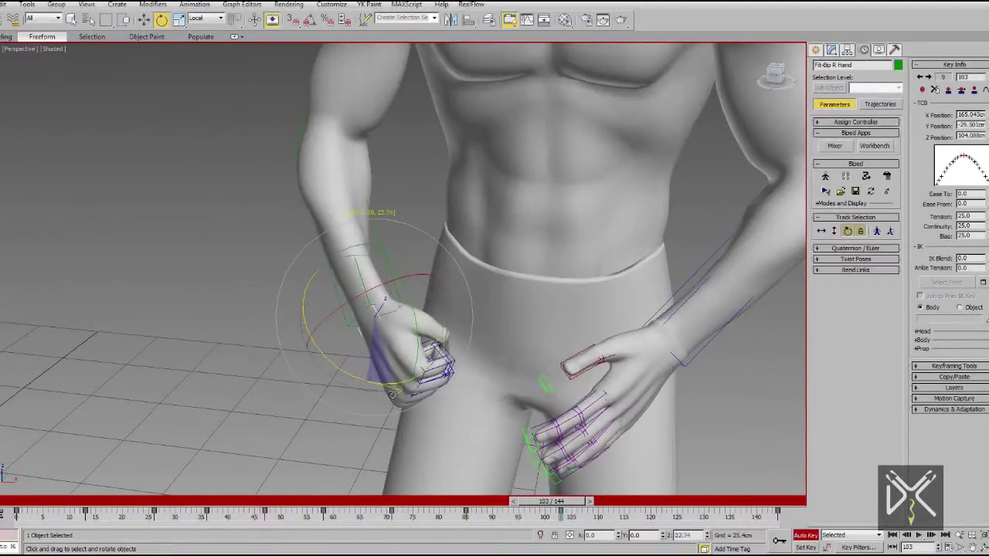
drag(436, 300, 436, 301)
Copy the right fist's posture at frame 103 and paste it so both hands form fists at frame 144
alt+middle_drag(437, 302, 391, 340)
key(F3)
click(367, 314)
double_click(364, 330)
click(958, 377)
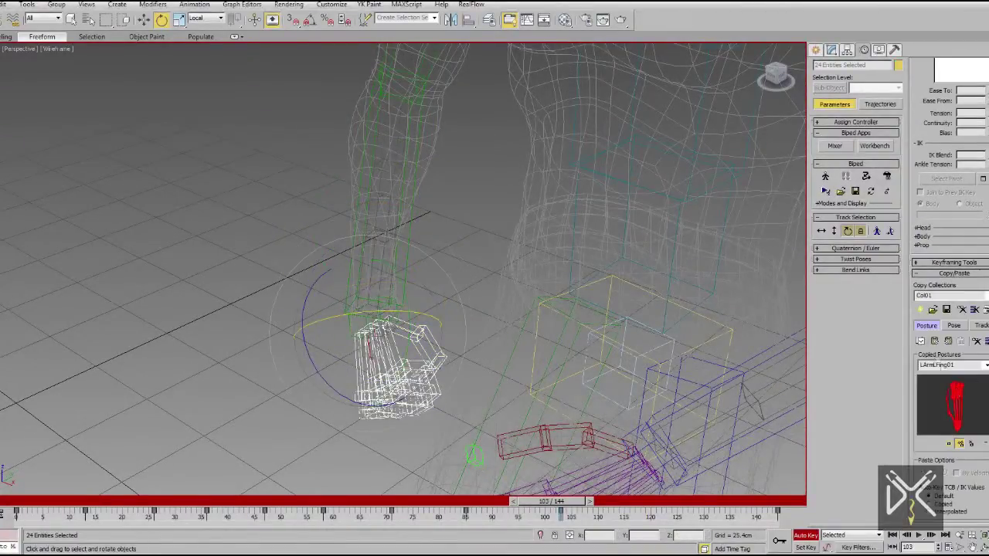
scroll(735, 376, down, 4)
drag(570, 502, 788, 500)
mouse_move(567, 371)
alt+middle_down()
mouse_move(452, 313)
mouse_move(433, 287)
alt+middle_up()
scroll(433, 288, down, 2)
key(F3)
mouse_move(758, 501)
mouse_down()
mouse_move(512, 486)
mouse_move(519, 464)
mouse_move(761, 463)
mouse_up()
Rotate the left forearm about 11 degrees and adjust the right forearm to match at frame 144
key(e)
click(528, 269)
drag(526, 269, 535, 272)
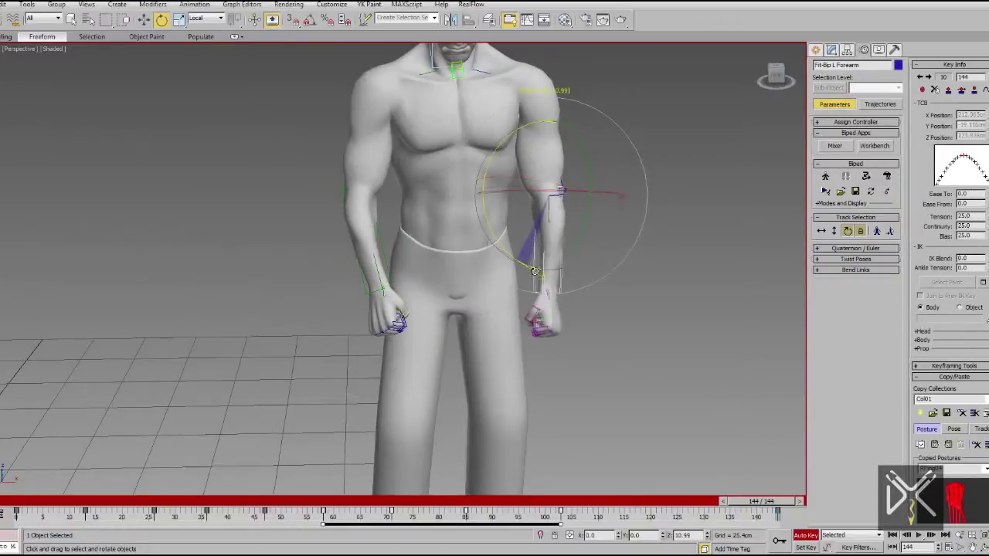
drag(408, 259, 401, 265)
alt+middle_drag(402, 266, 408, 235)
scroll(421, 217, down, 1)
Check the head's pose at frame 144 and replay the whole animation from frame 0
click(470, 69)
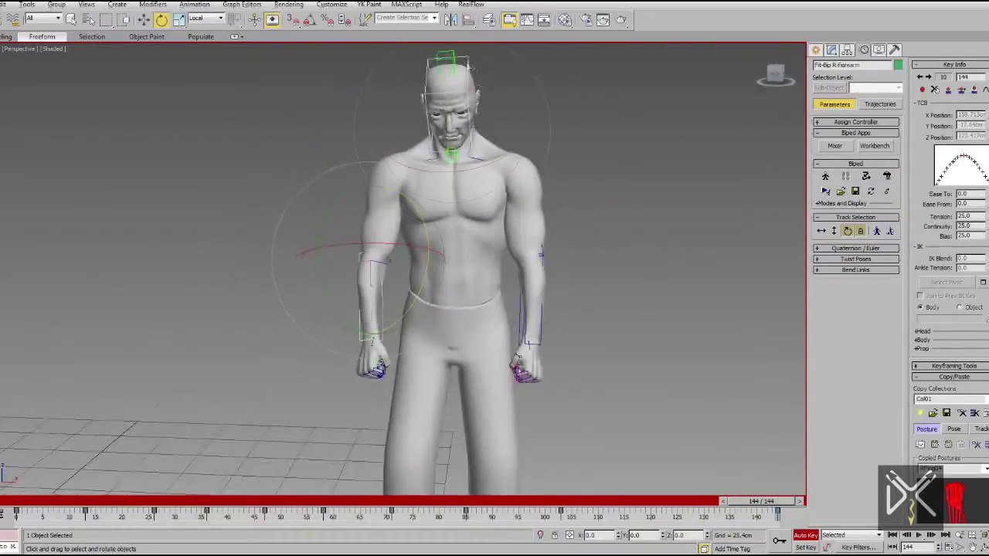
alt+middle_drag(500, 194, 462, 206)
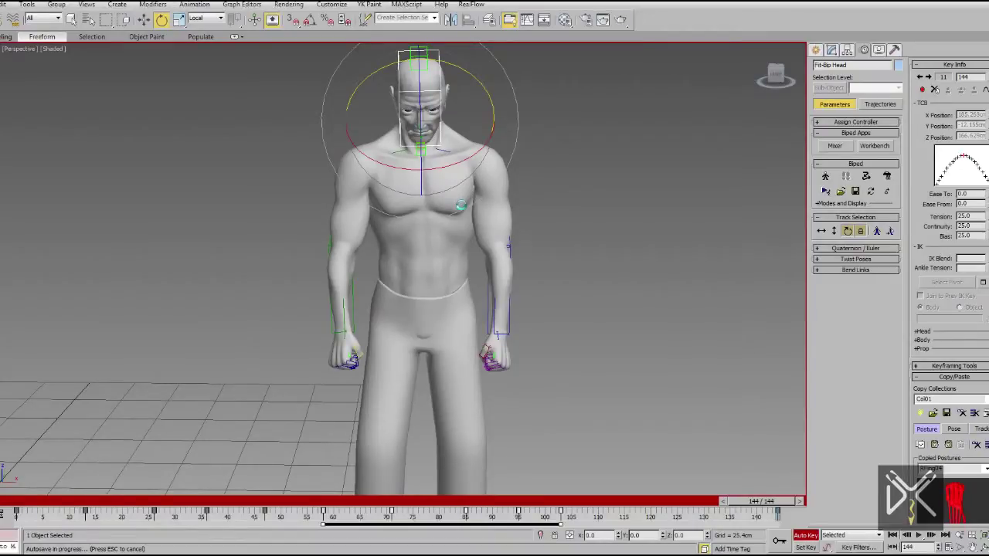
click(588, 522)
middle_drag(490, 318, 476, 369)
mouse_move(476, 369)
alt+middle_down()
mouse_move(545, 350)
mouse_move(478, 360)
alt+middle_up()
drag(734, 501, 9, 498)
click(920, 536)
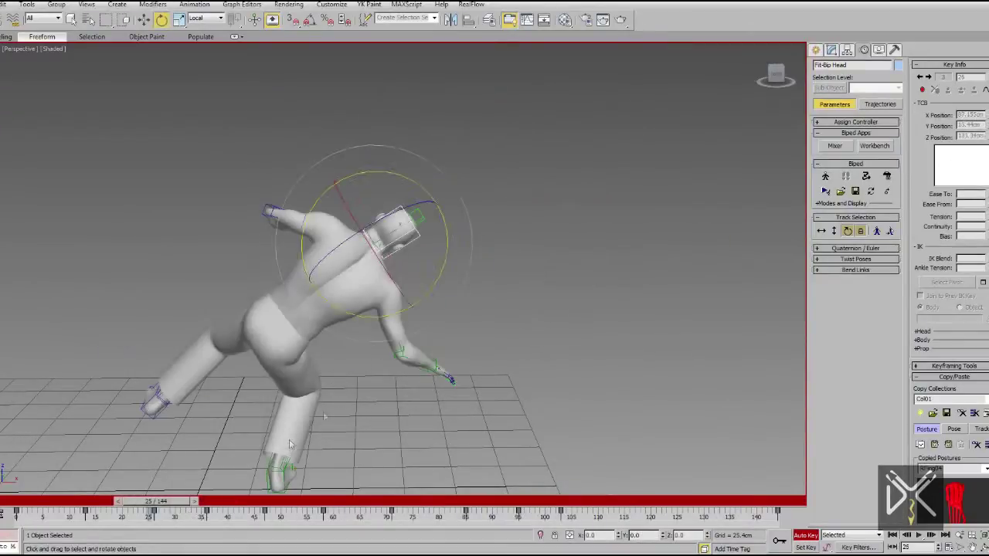
middle_drag(409, 342, 414, 338)
middle_drag(413, 386, 407, 420)
scroll(405, 421, down, 3)
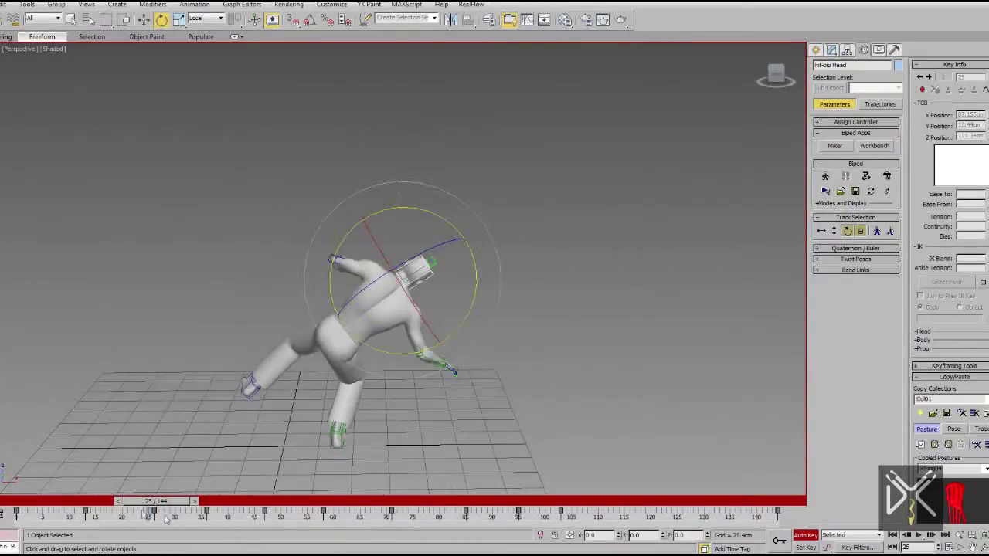
click(9, 502)
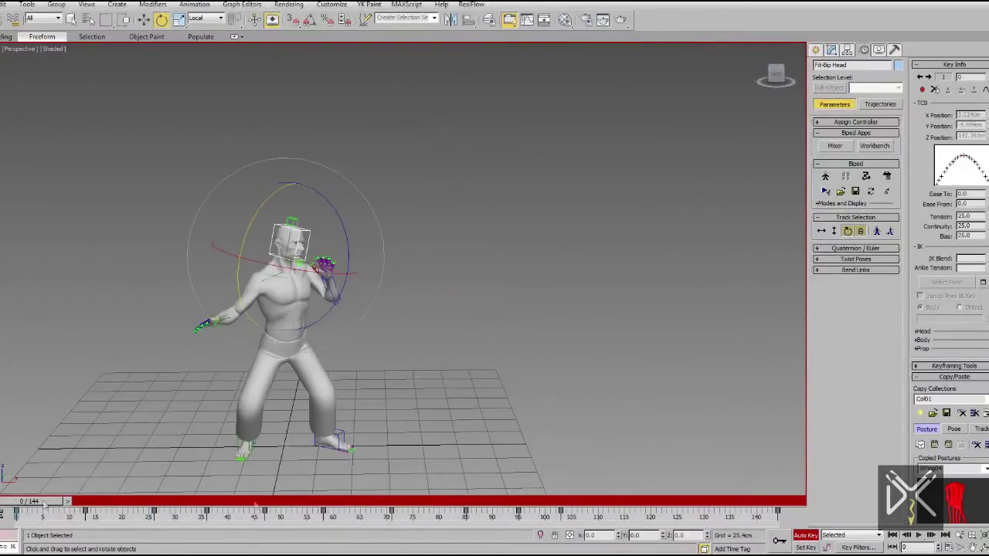
click(918, 537)
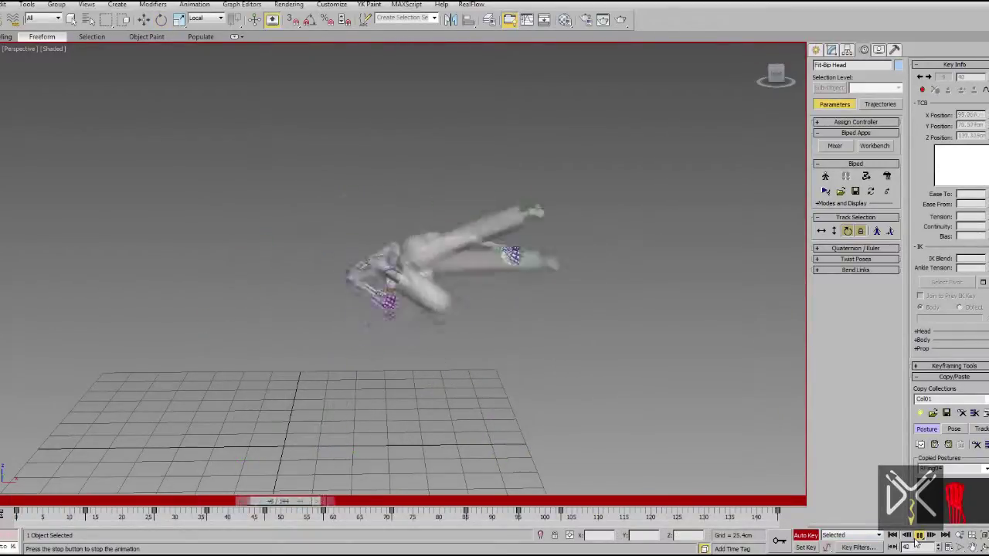
click(917, 536)
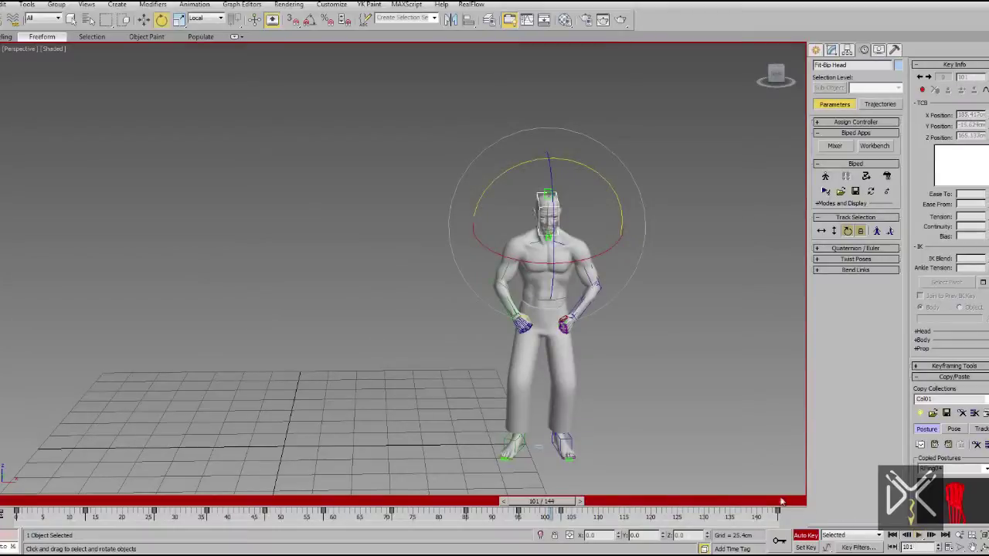
Turn off Auto Key, clear the selection and return to frame 0
click(804, 537)
click(816, 50)
middle_drag(717, 370, 698, 317)
drag(4, 501, 47, 516)
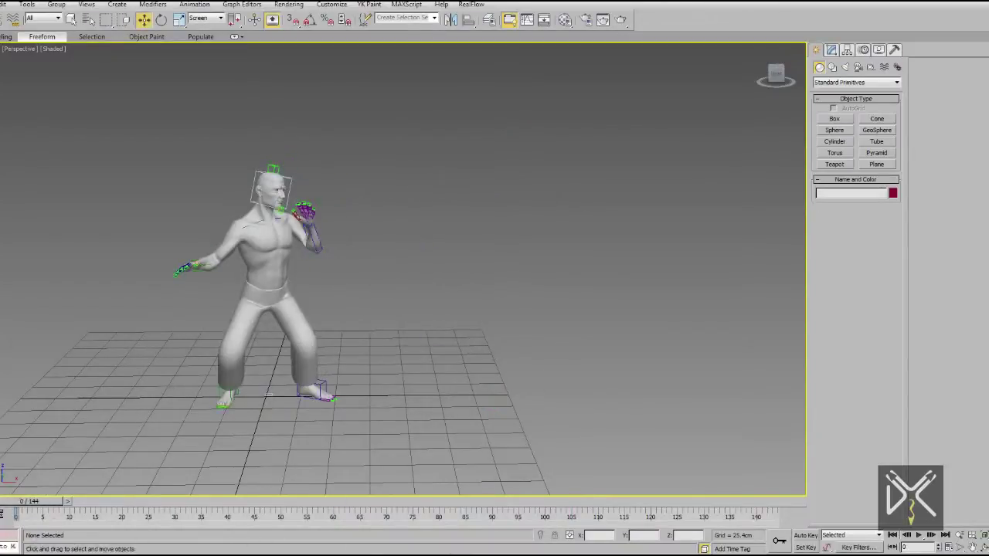
Replay the animation, select the textured character's trousers and examine their modifiers and mesh with edged faces displayed
click(919, 535)
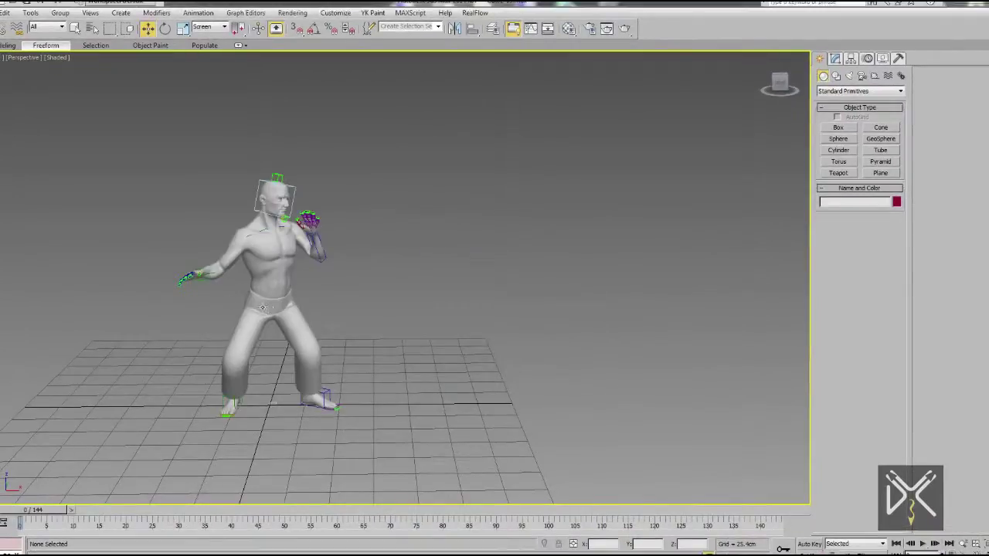
scroll(387, 336, up, 5)
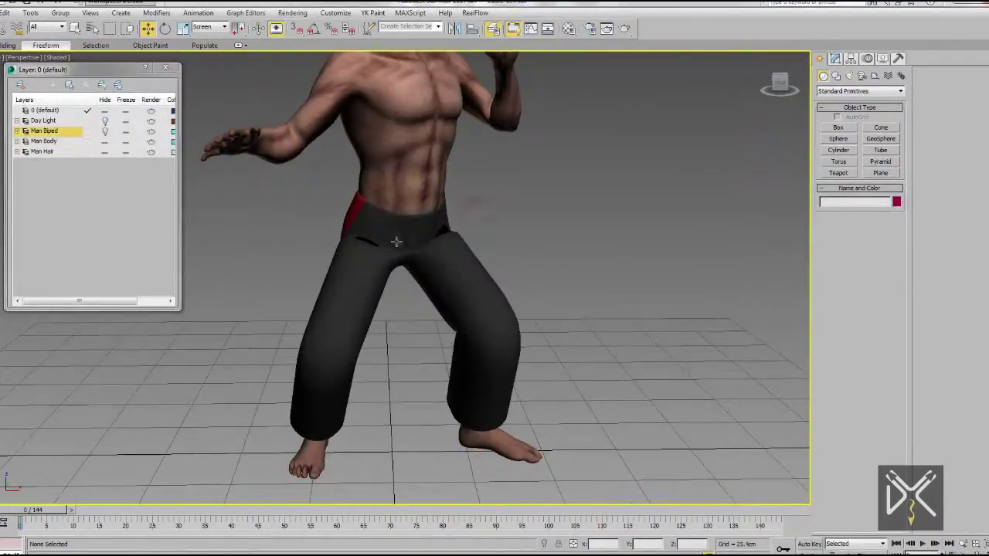
click(394, 204)
click(835, 58)
scroll(439, 288, up, 2)
key(F4)
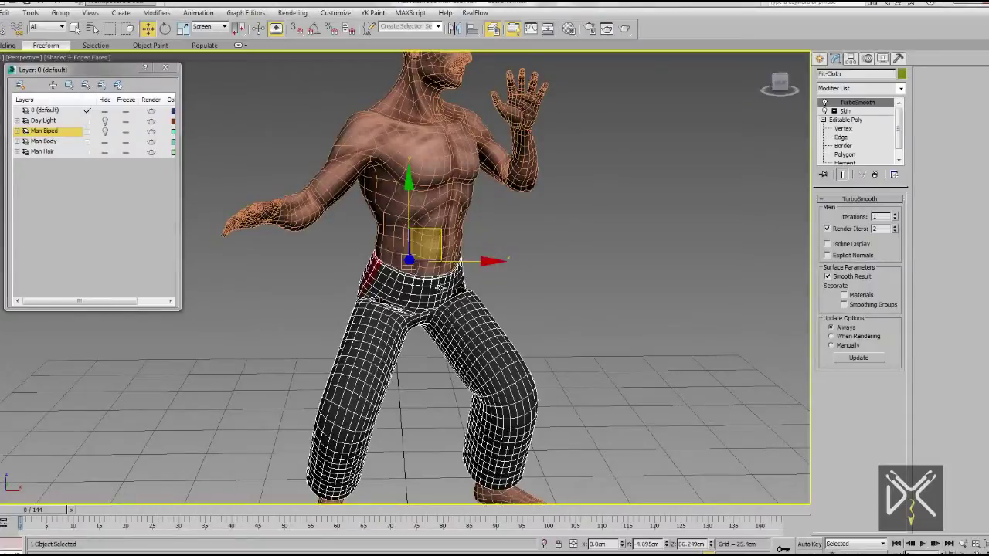
Hide the body layer, show the biped layer and select all biped parts
scroll(185, 428, down, 4)
click(105, 131)
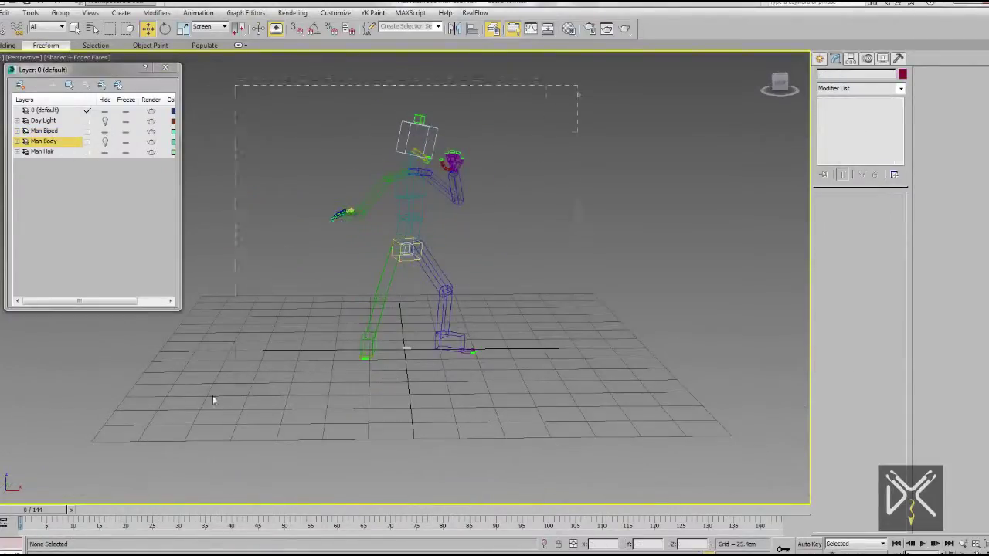
key(ctrl+a)
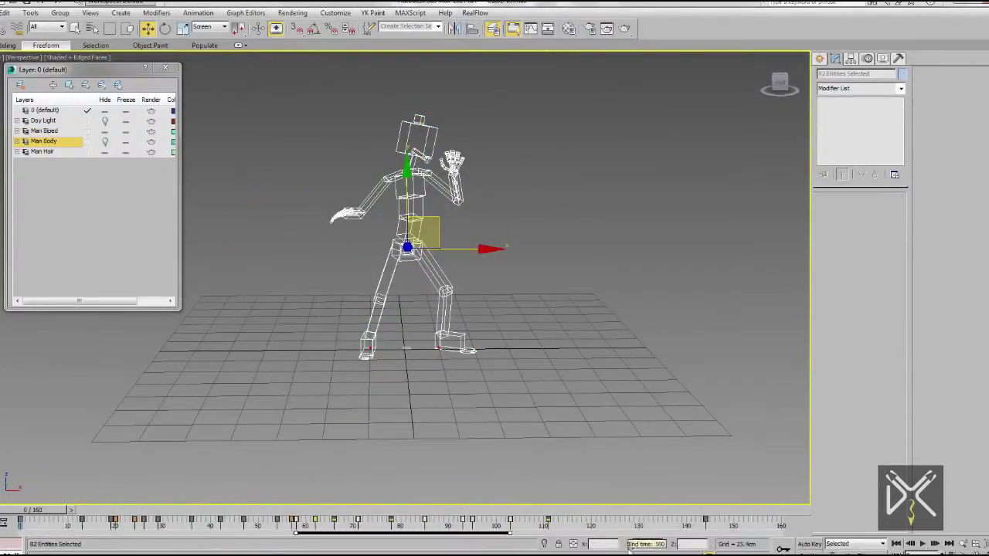
Shift all the biped's keys 10 frames later and set the timeline's end to frame 154
drag(782, 528, 59, 541)
drag(124, 527, 137, 527)
ctrl+alt+right_drag(649, 532, 680, 526)
click(443, 404)
key(q)
mouse_move(28, 511)
mouse_down()
mouse_move(537, 519)
mouse_move(22, 518)
mouse_up()
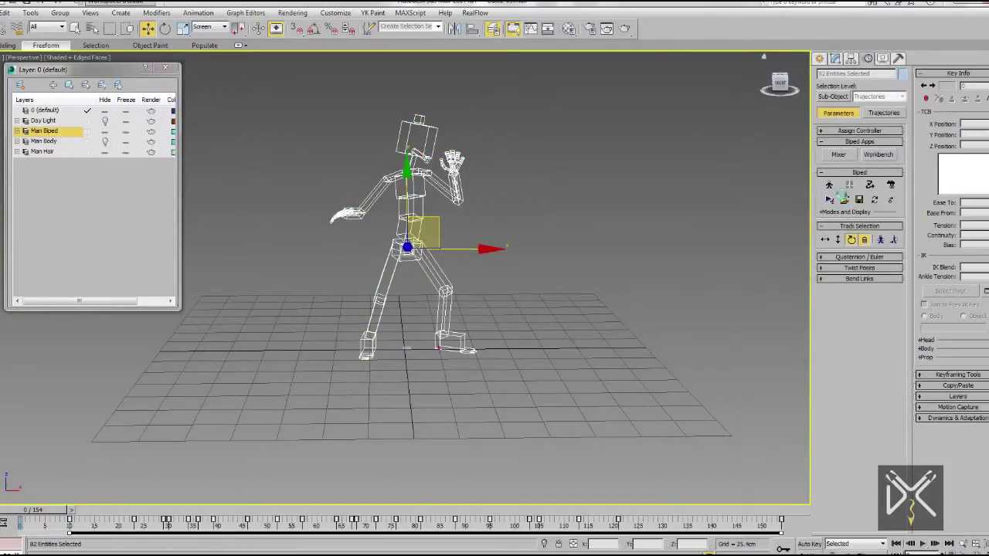
Copy the biped's Figure Mode pose and paste it at frame 0 with Auto Key on, switching Auto Key off when done
click(829, 185)
click(864, 268)
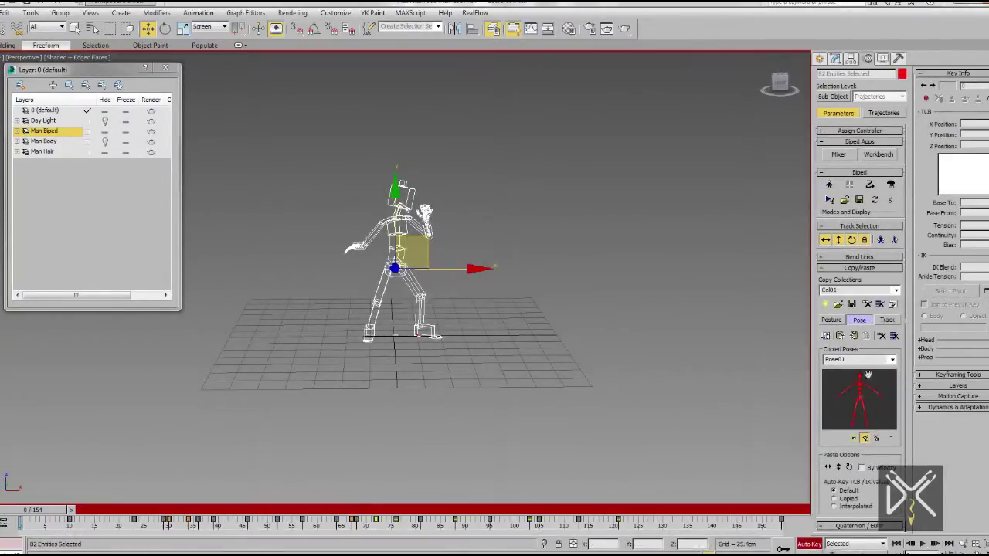
click(841, 339)
scroll(414, 294, up, 4)
drag(39, 509, 68, 494)
click(415, 387)
click(809, 544)
Hide the biped layer, show the body meshes and check the added opening pose at frame 0
middle_drag(432, 332, 426, 342)
click(106, 141)
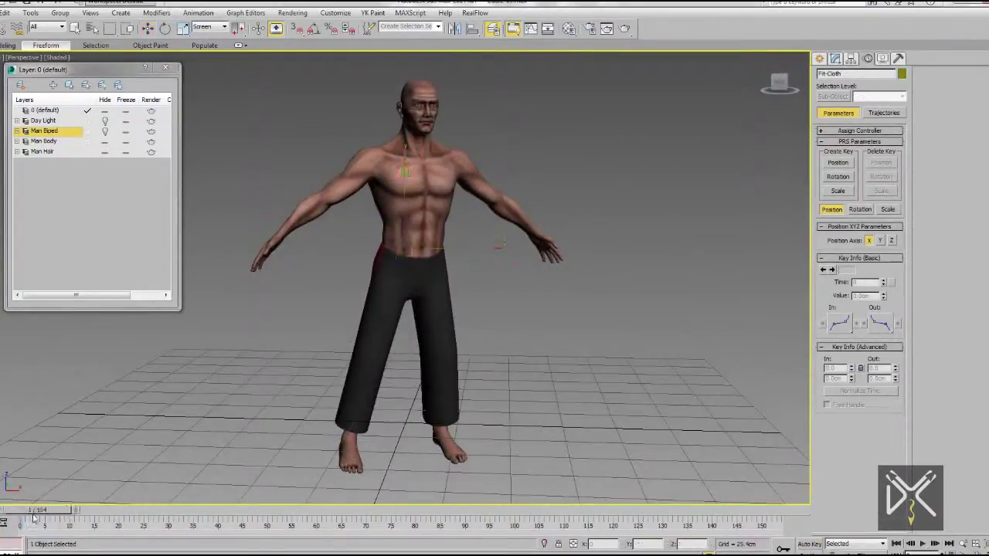
mouse_move(161, 510)
mouse_down()
mouse_move(466, 512)
mouse_move(34, 496)
mouse_up()
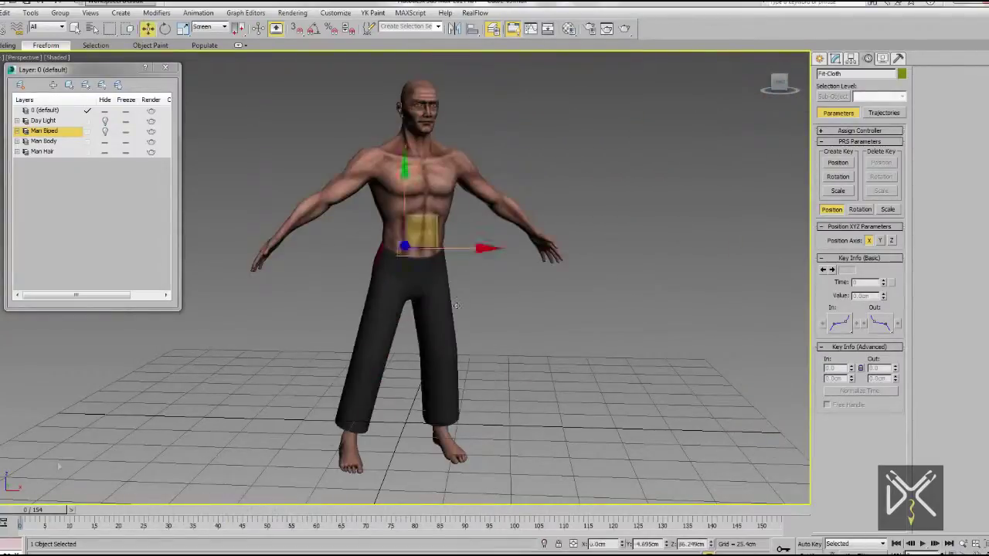
scroll(456, 305, up, 3)
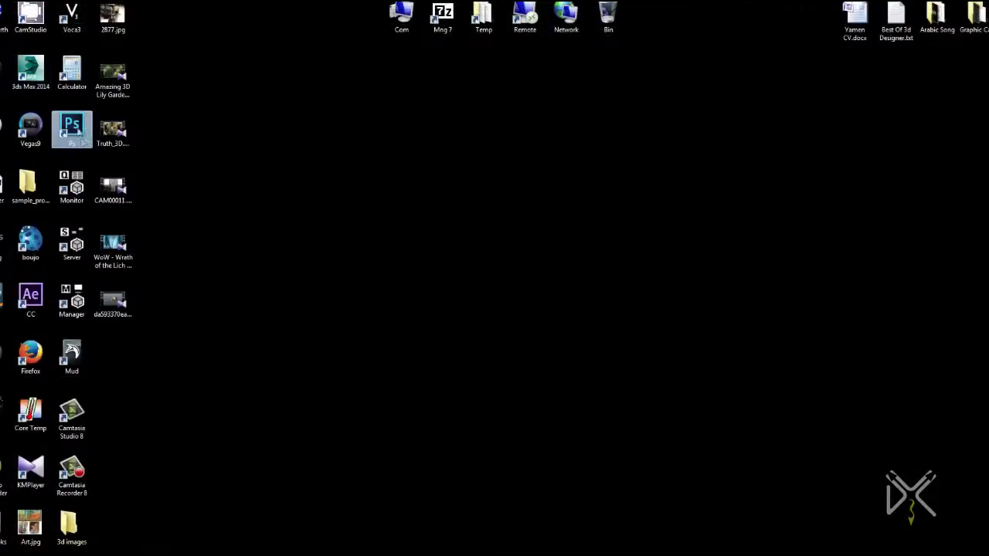
Switch to Photoshop with the Fit-Cloth1 texture, hide Layer 1 and Layer 2, and add an empty layer
double_click(75, 133)
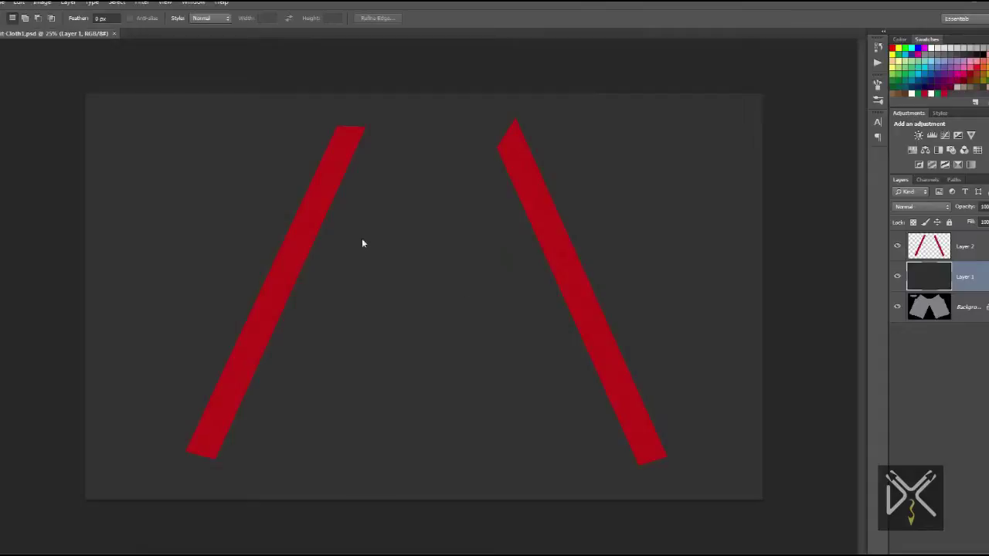
drag(898, 277, 902, 248)
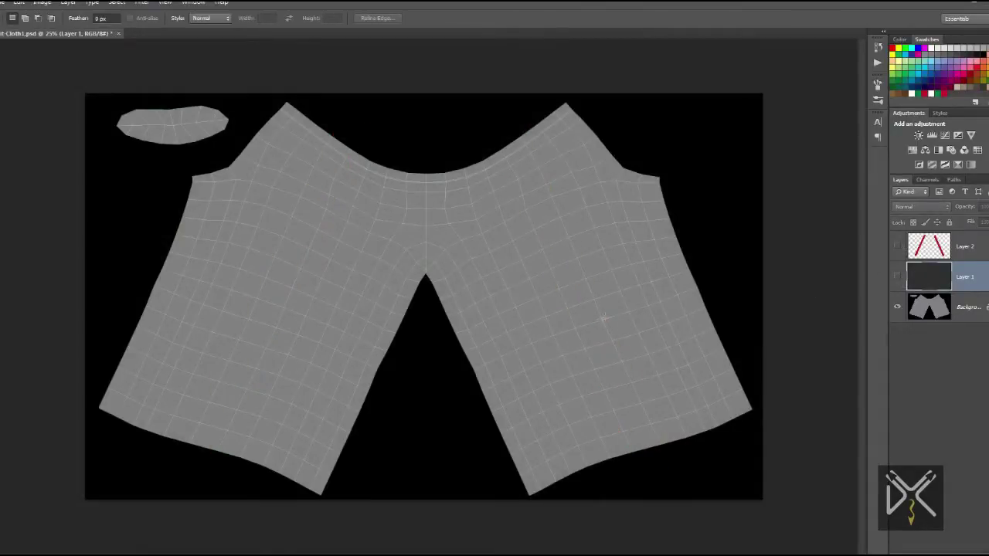
click(971, 553)
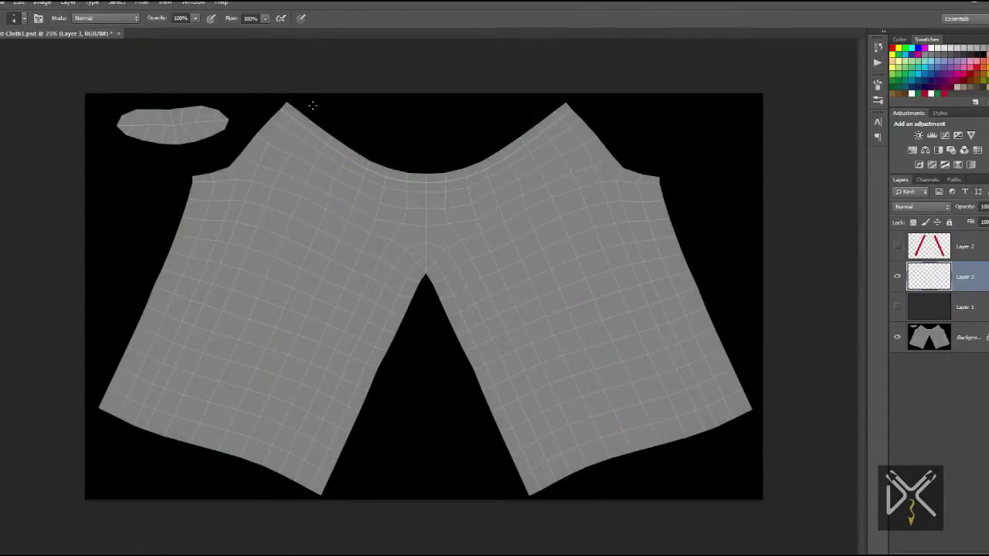
Paint the trousers' curved waistline and the small oval UV island white with a soft brush of 0% hardness
right_click(295, 109)
drag(419, 377, 431, 445)
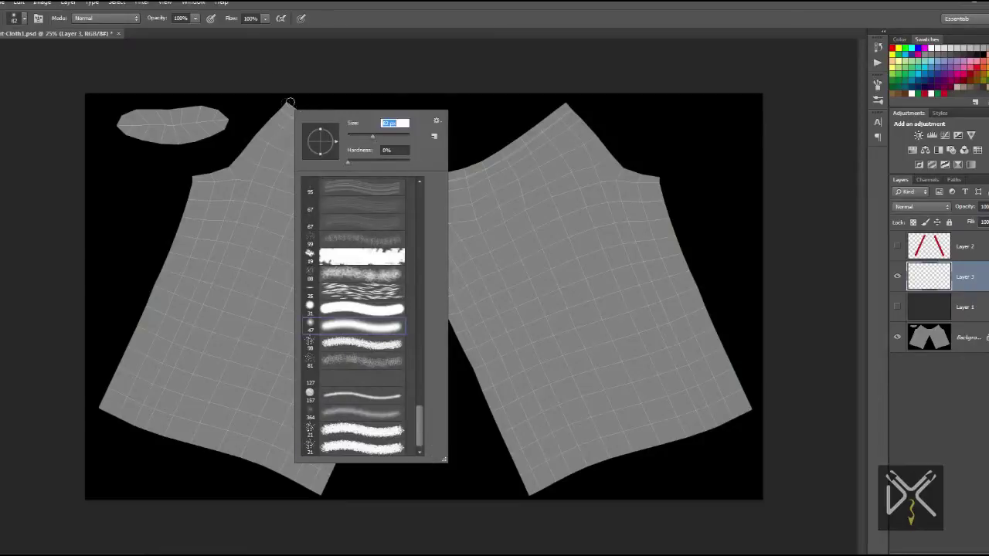
drag(284, 96, 358, 151)
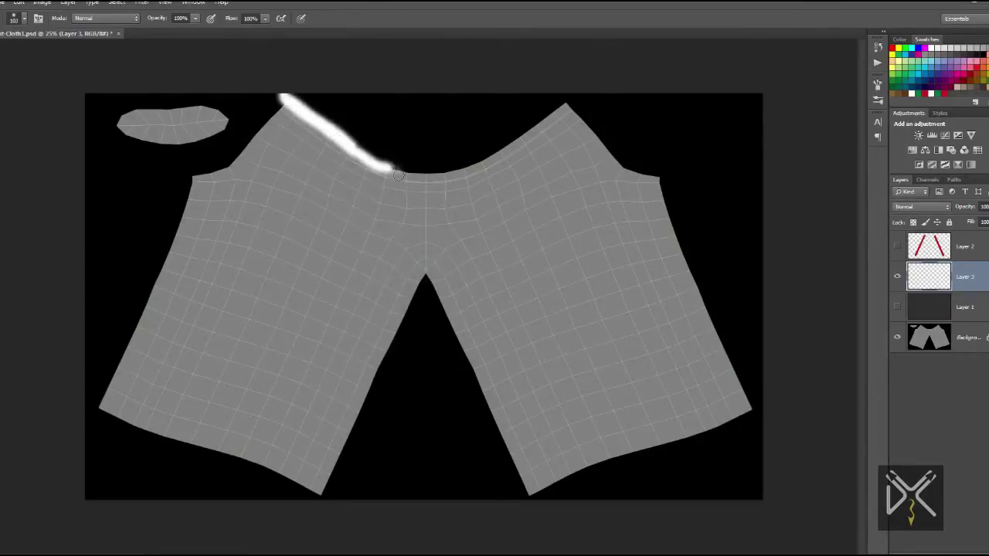
drag(553, 128, 585, 92)
alt+scroll(526, 136, up, 5)
mouse_move(461, 128)
mouse_down()
mouse_move(435, 267)
mouse_move(442, 307)
mouse_up()
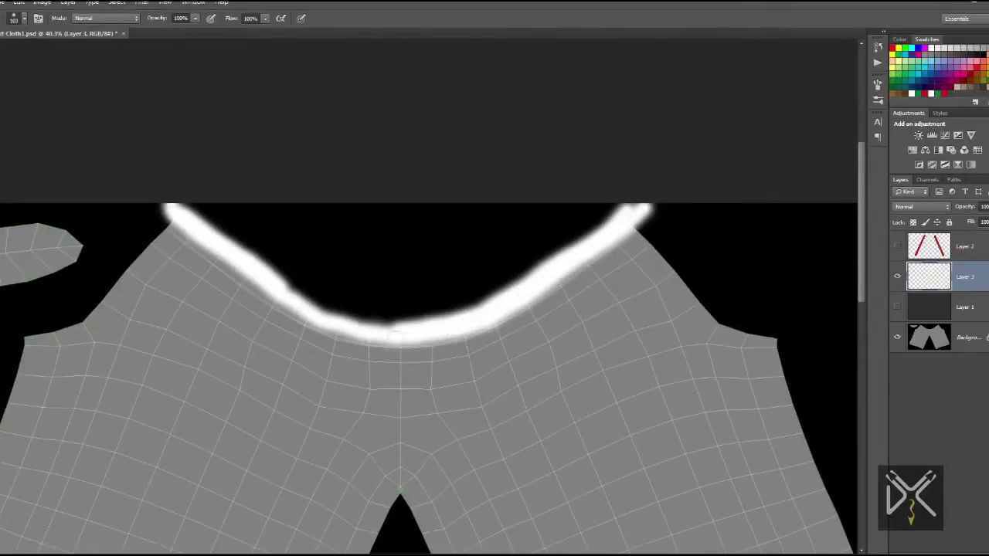
mouse_move(119, 258)
mouse_down()
mouse_move(391, 249)
mouse_move(193, 241)
mouse_up()
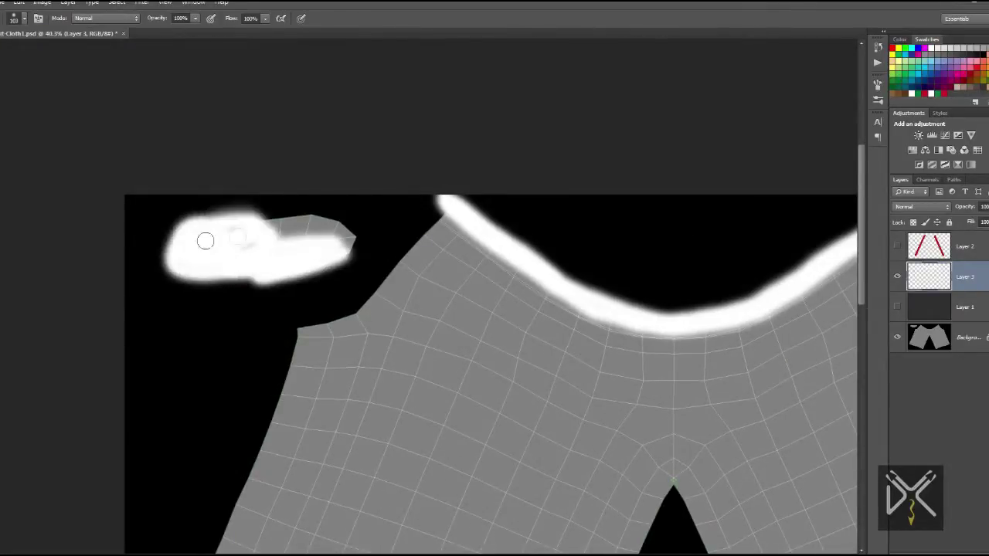
alt+scroll(318, 245, down, 2)
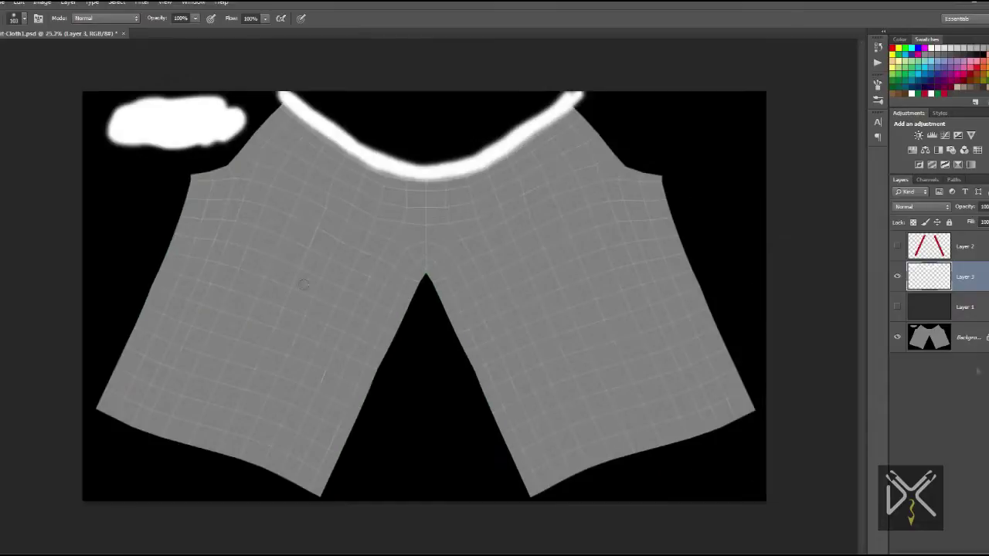
Add a black-filled layer beneath the white paint and flatten the image, discarding the hidden layers
click(975, 553)
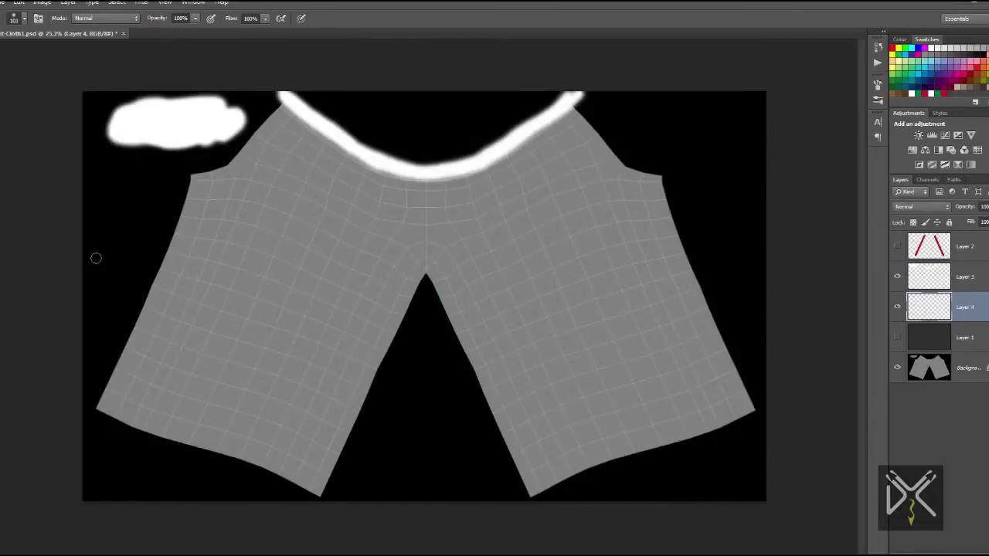
key(g)
click(137, 151)
key(v)
click(91, 3)
mouse_move(69, 3)
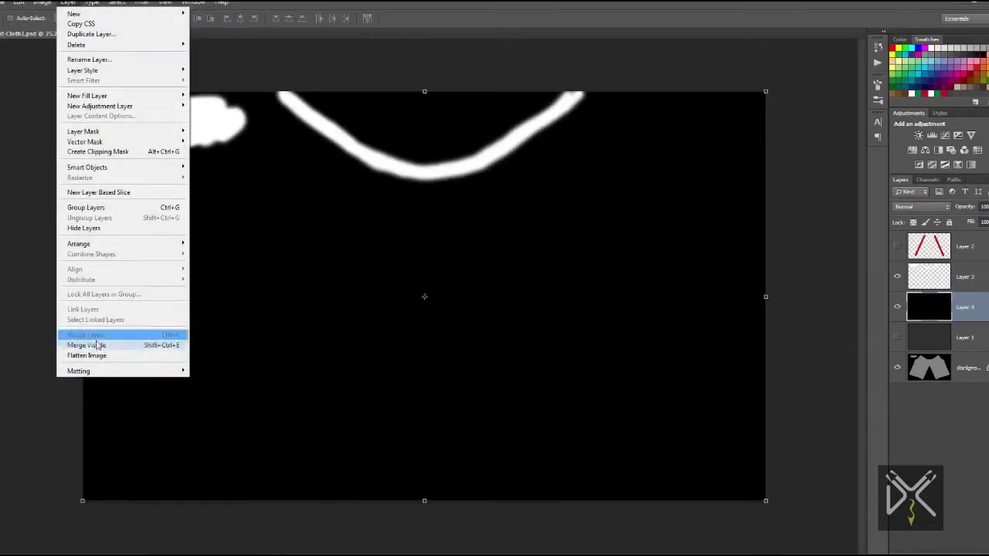
click(96, 356)
click(468, 212)
Save the flattened image as the JPEG file Fit-Cloth Mask.jpg in the Modeling folder and return to 3ds Max
click(2, 4)
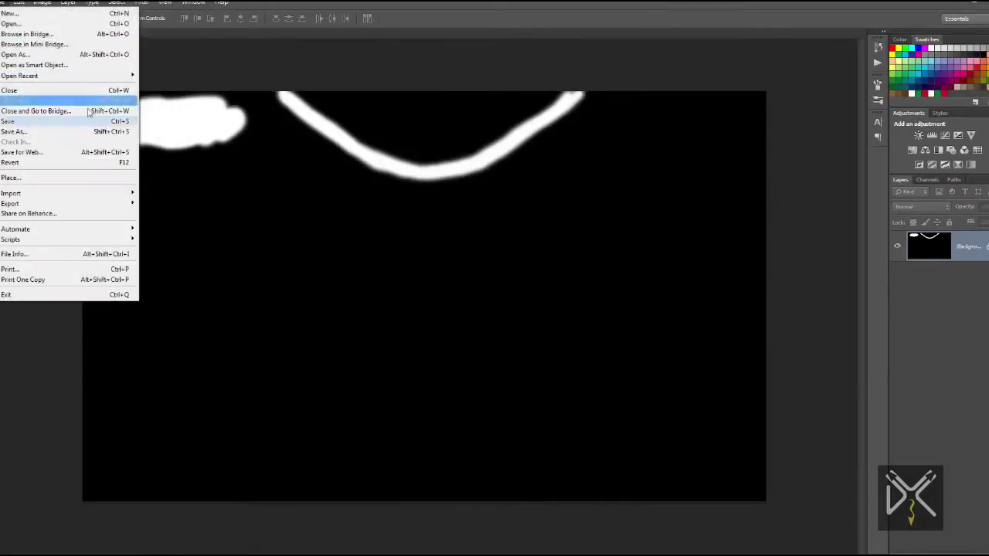
click(93, 131)
click(212, 19)
click(152, 354)
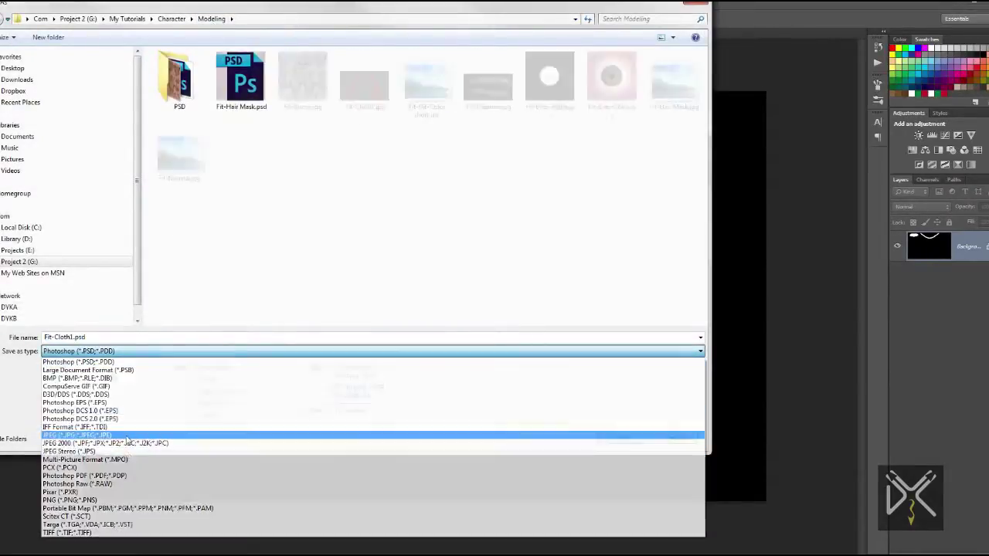
click(77, 438)
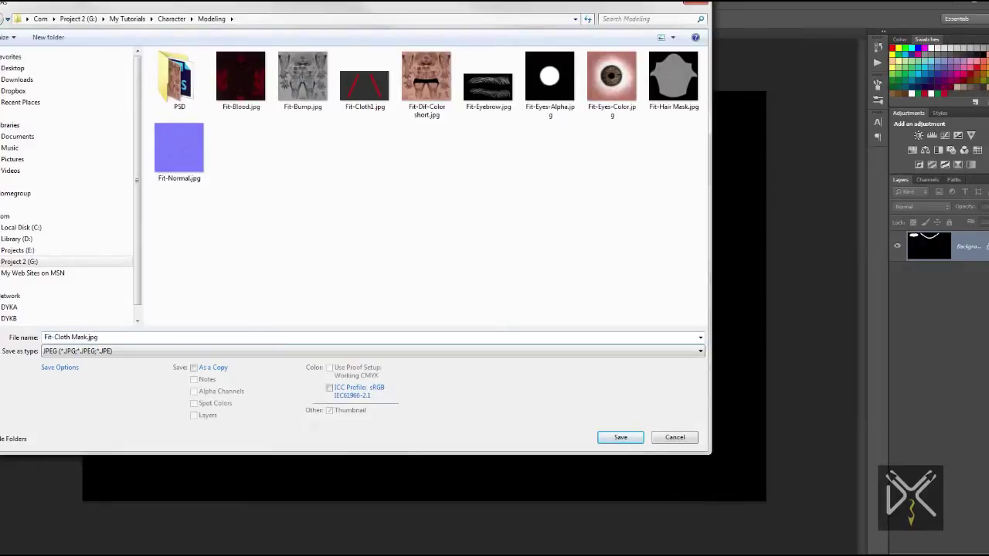
click(620, 438)
click(615, 48)
click(42, 4)
click(59, 81)
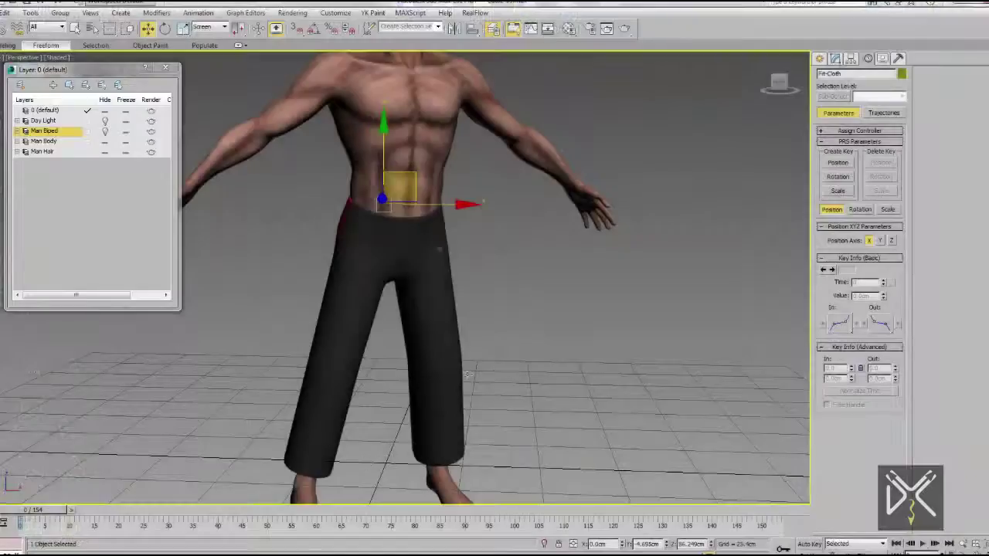
Raise the trousers' TurboSmooth iterations and add a Cloth modifier above it
click(835, 58)
key(F4)
click(895, 214)
click(858, 88)
click(845, 249)
Create a vertex group for the trousers at the Cloth modifier's Group level
key(1)
click(837, 213)
click(468, 300)
Assign the bitmap Fit-Cloth Mask.jpg as the texture map for the cloth group's soft selection
drag(949, 471, 934, 293)
click(955, 475)
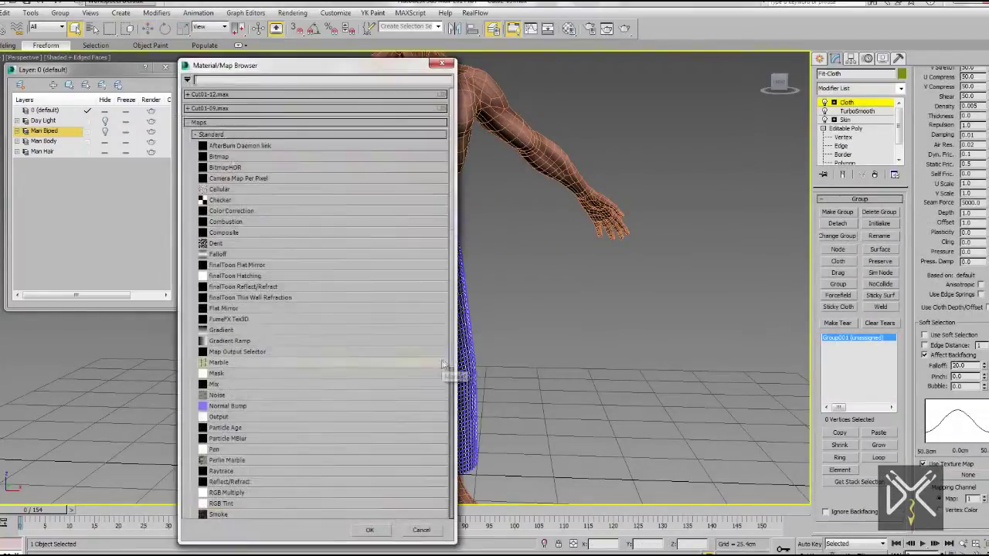
double_click(222, 155)
click(168, 20)
click(176, 39)
click(199, 38)
click(199, 38)
double_click(67, 102)
double_click(234, 85)
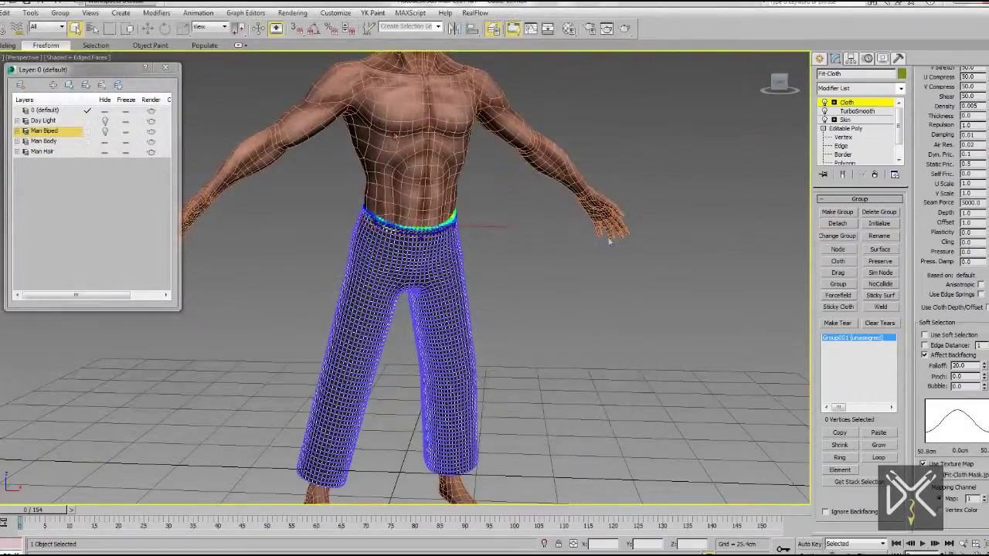
Check the mask's coverage on the trousers, reopen the mask image in Photoshop and widen its white waistband area
scroll(391, 343, up, 5)
alt+middle_drag(391, 343, 412, 354)
key(F3)
key(F3)
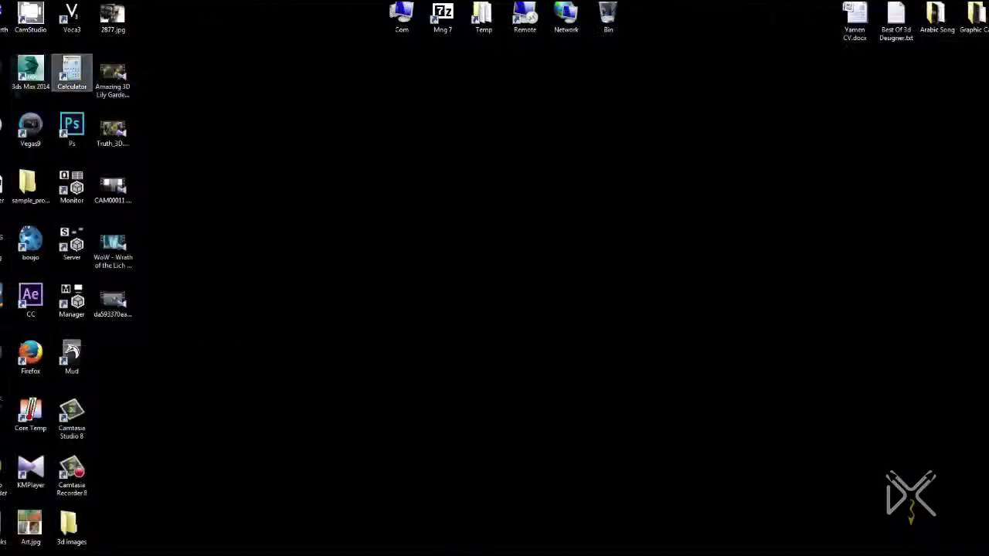
double_click(69, 128)
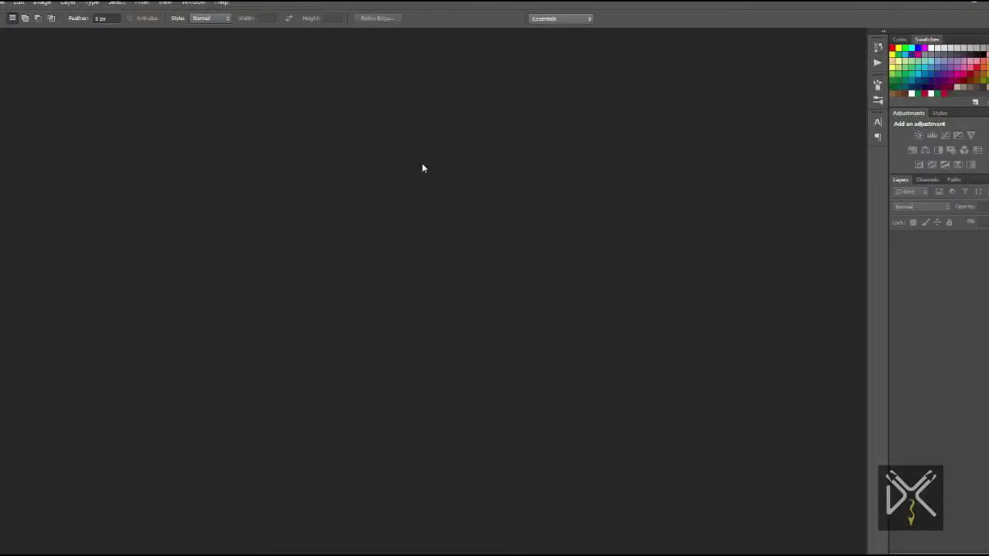
double_click(422, 163)
scroll(422, 231, down, 3)
double_click(427, 247)
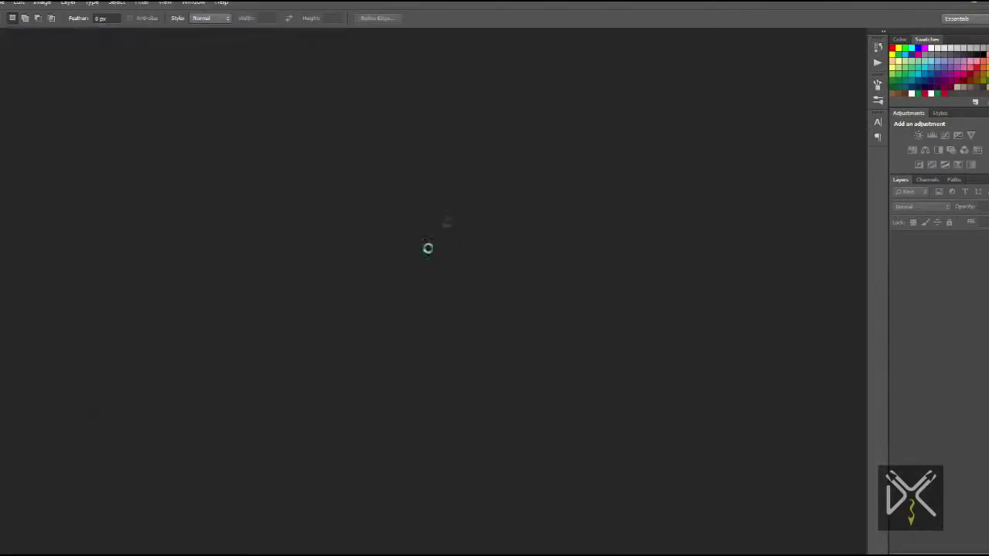
mouse_move(276, 80)
mouse_down()
mouse_move(414, 154)
mouse_move(627, 76)
mouse_up()
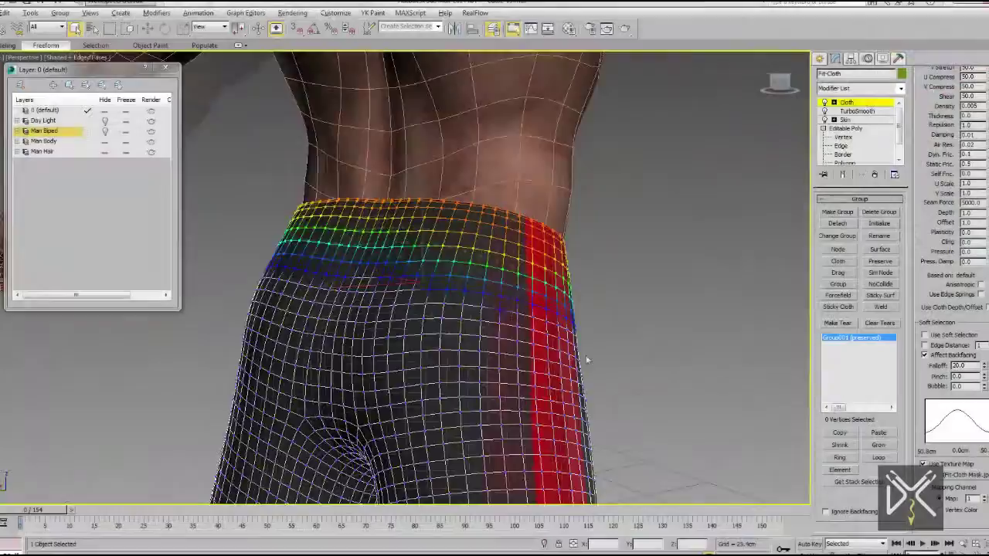
Examine the trousers' waistband from several angles at frame 14, leave the Group level and return to frame 0
drag(35, 510, 99, 510)
alt+middle_drag(494, 294, 402, 332)
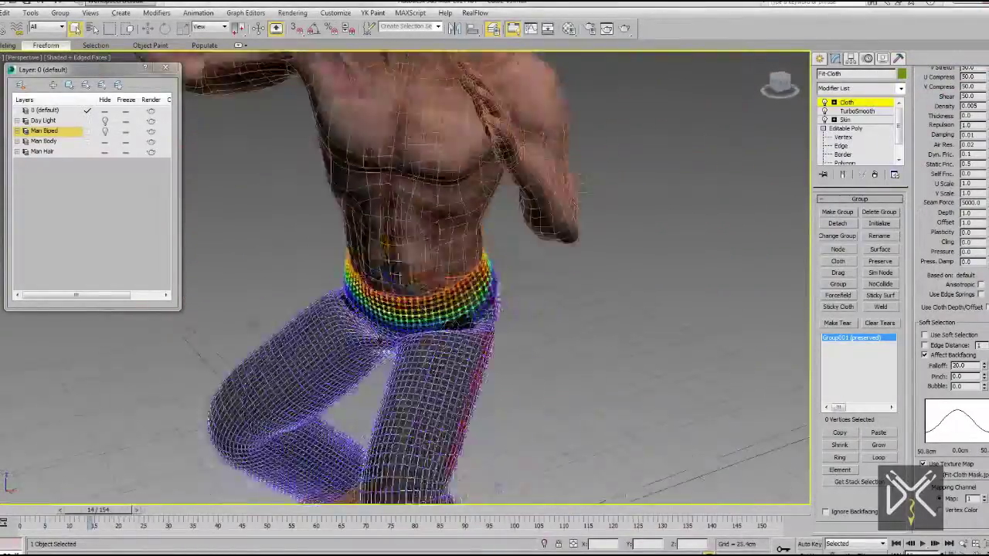
scroll(332, 372, up, 5)
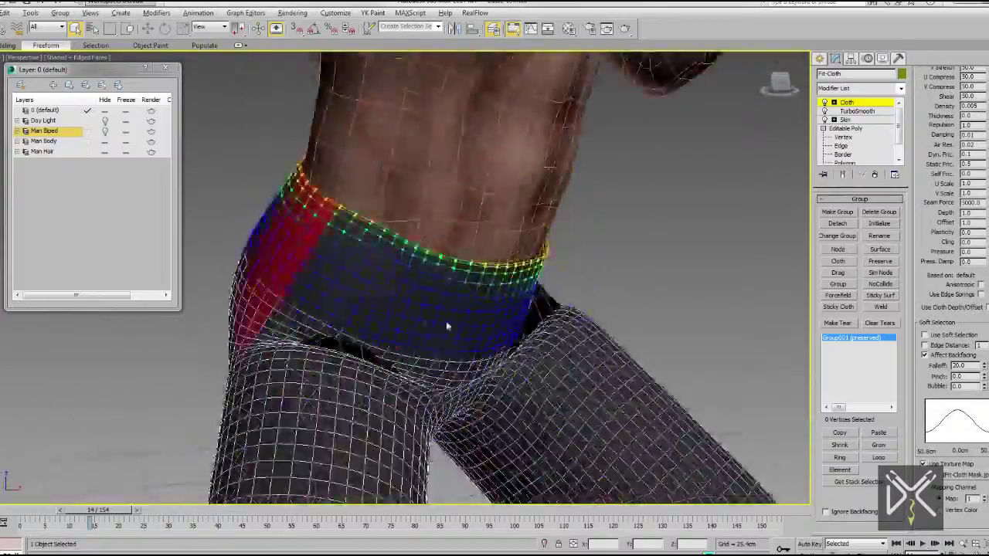
alt+middle_drag(447, 323, 397, 326)
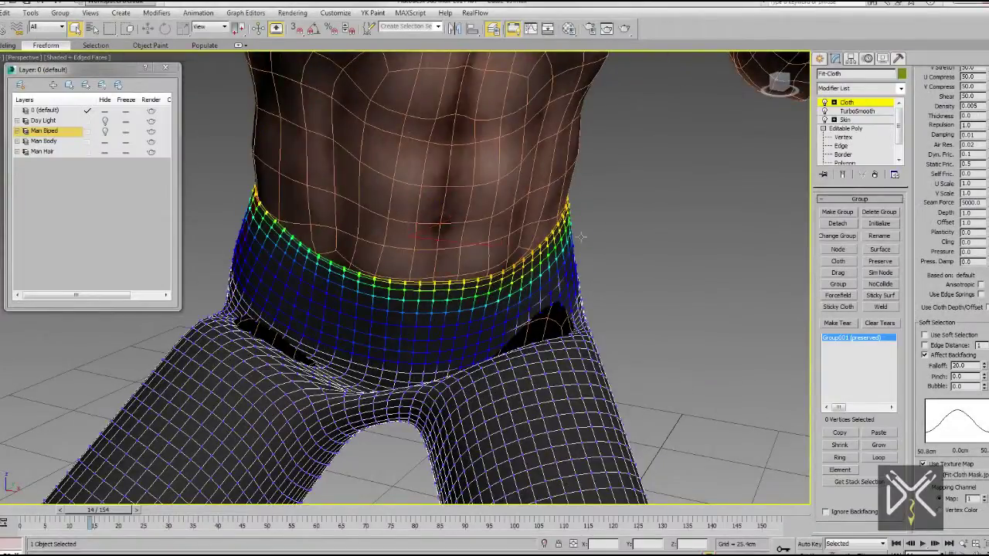
click(864, 102)
scroll(611, 312, down, 5)
drag(98, 510, 31, 510)
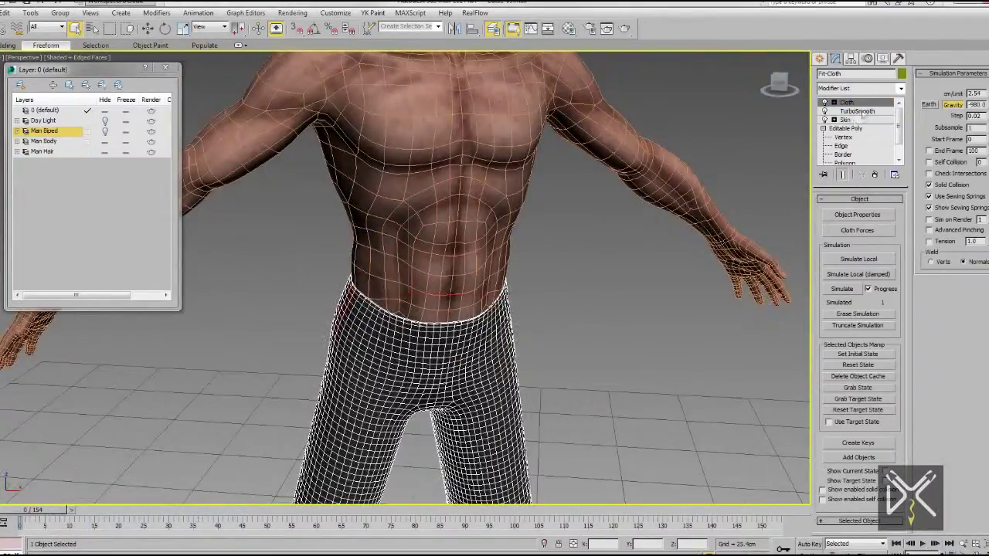
Add Fit-Body to the trousers' cloth simulation as a collision object with collisions enabled
click(859, 103)
click(880, 338)
click(858, 103)
click(861, 217)
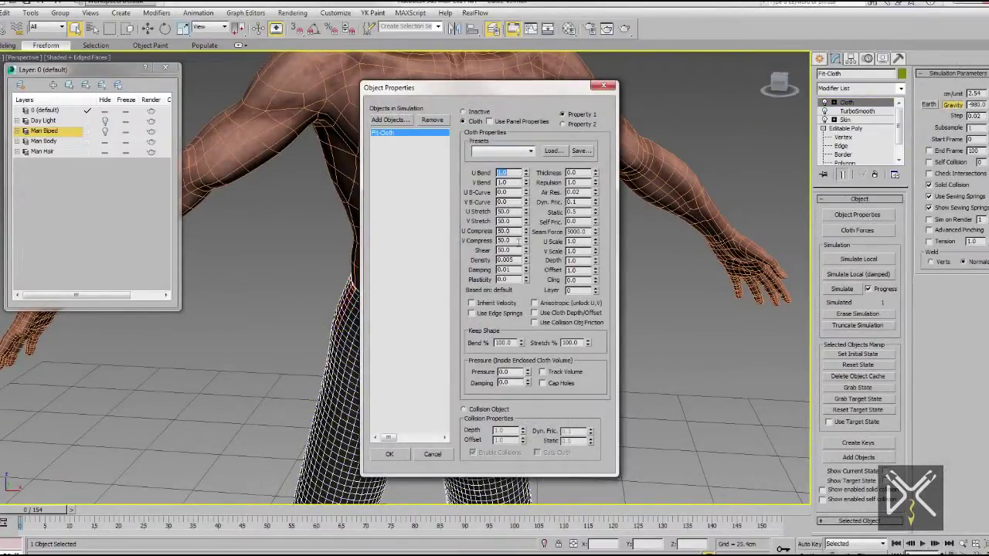
click(390, 120)
click(158, 78)
click(726, 459)
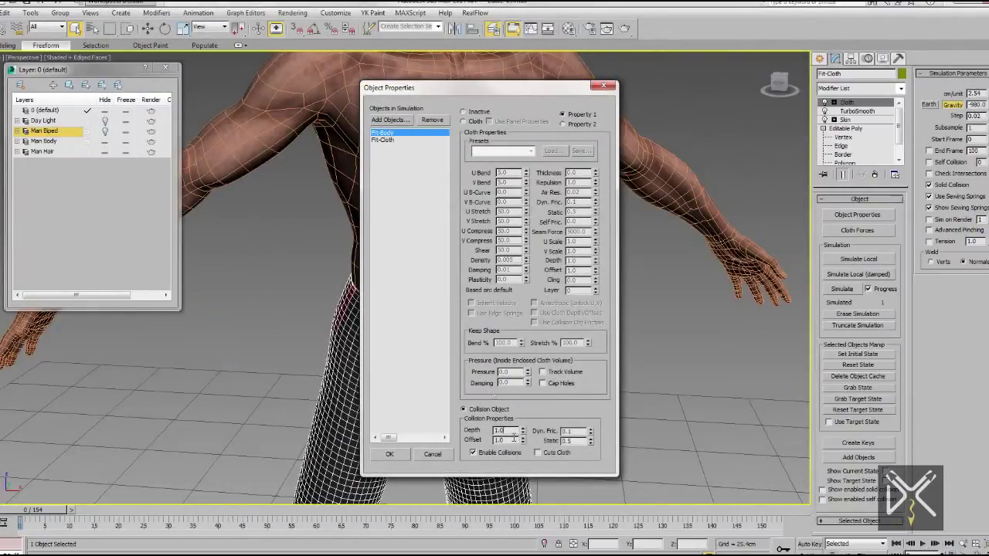
click(401, 455)
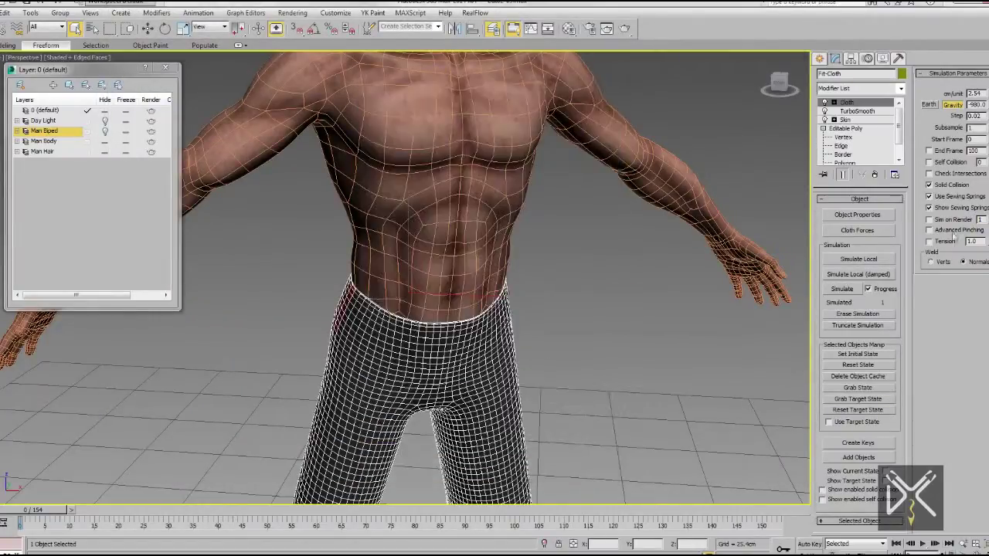
Enable self collision for the cloth and run the trousers simulation from frame 0
scroll(569, 314, down, 4)
alt+middle_drag(569, 314, 426, 343)
key(F4)
key(F4)
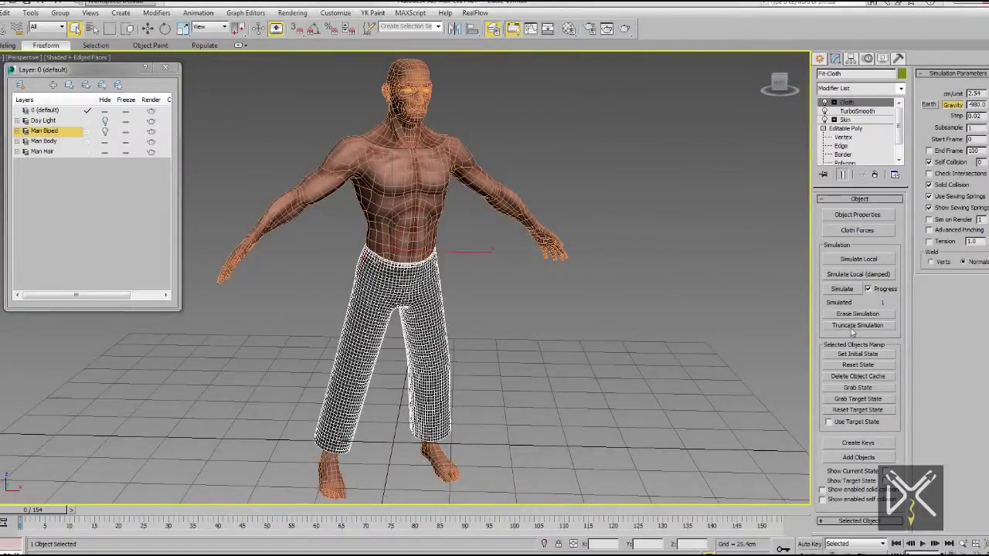
click(848, 289)
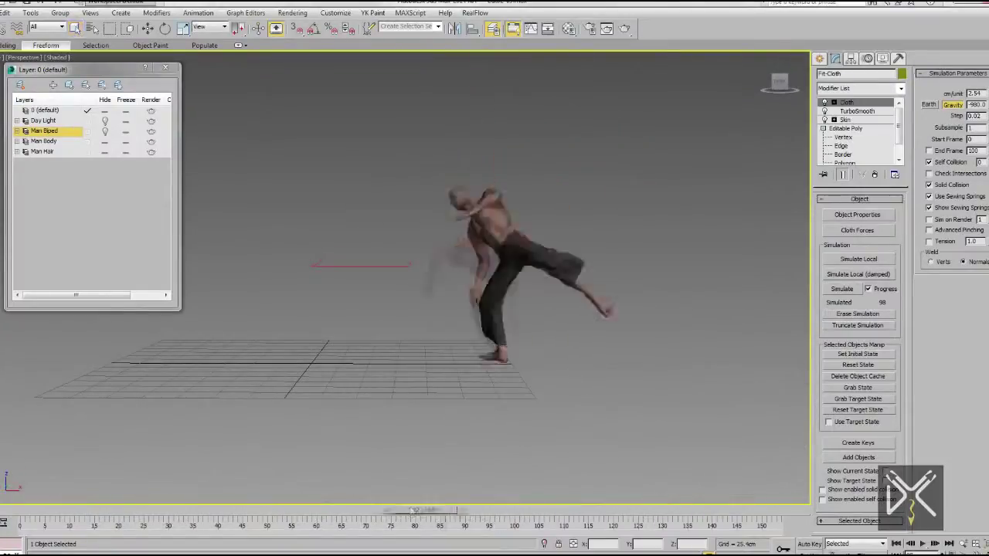
Scrub through the simulated kick up to frame 98, continue the cloth simulation from there and inspect the trousers
drag(186, 482, 493, 538)
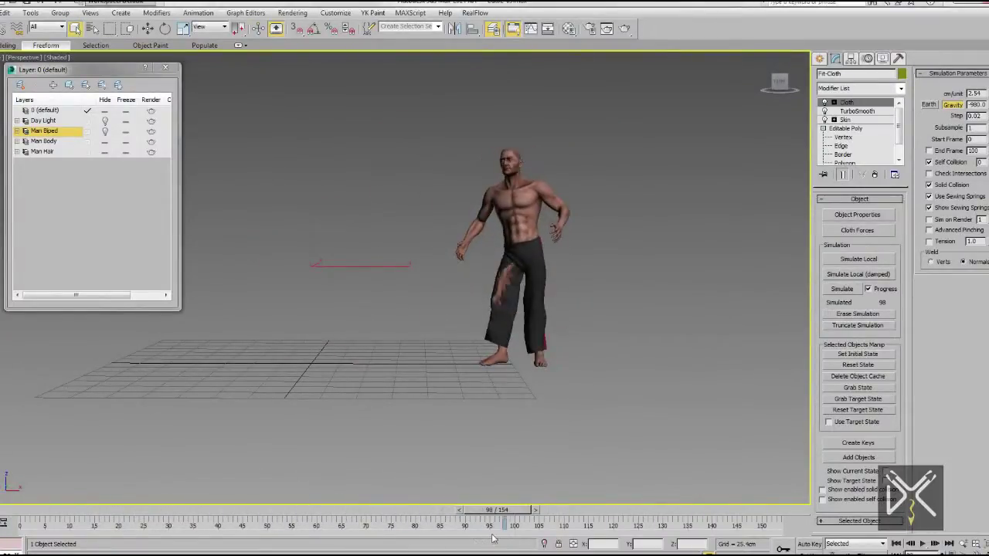
click(849, 290)
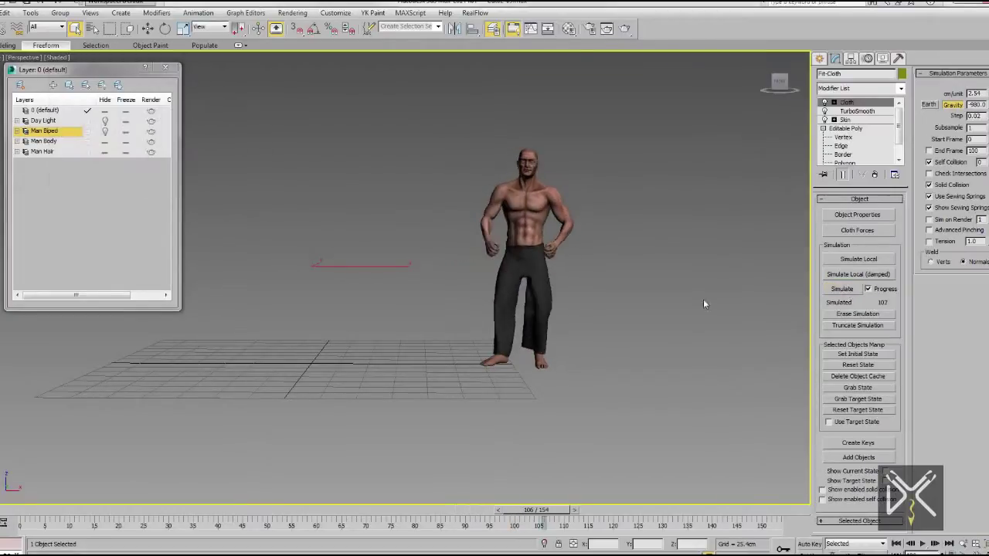
scroll(572, 271, up, 4)
alt+middle_drag(503, 283, 548, 292)
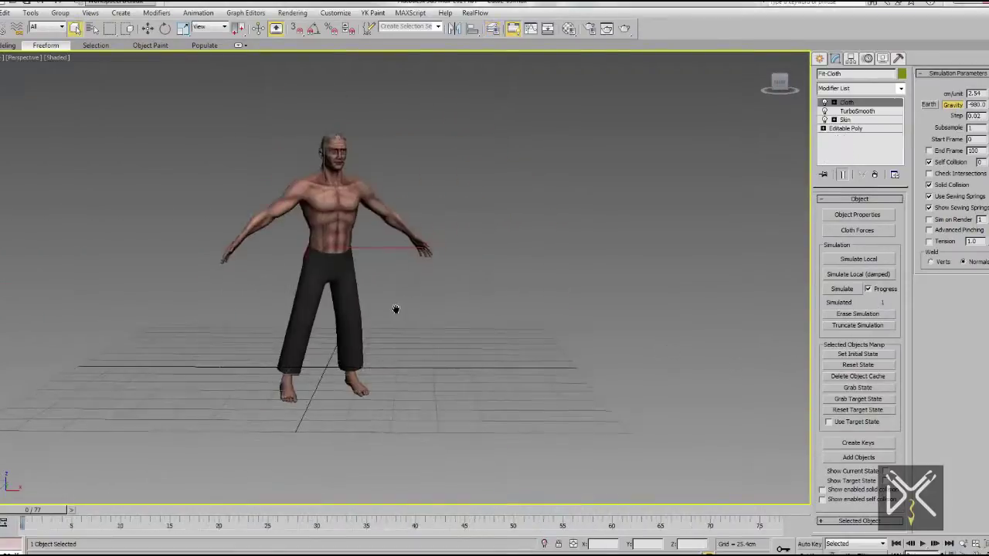
Add Fit-Body to the cloth simulation as a collision object, set its depth to 0.2 and lower its offset
click(856, 214)
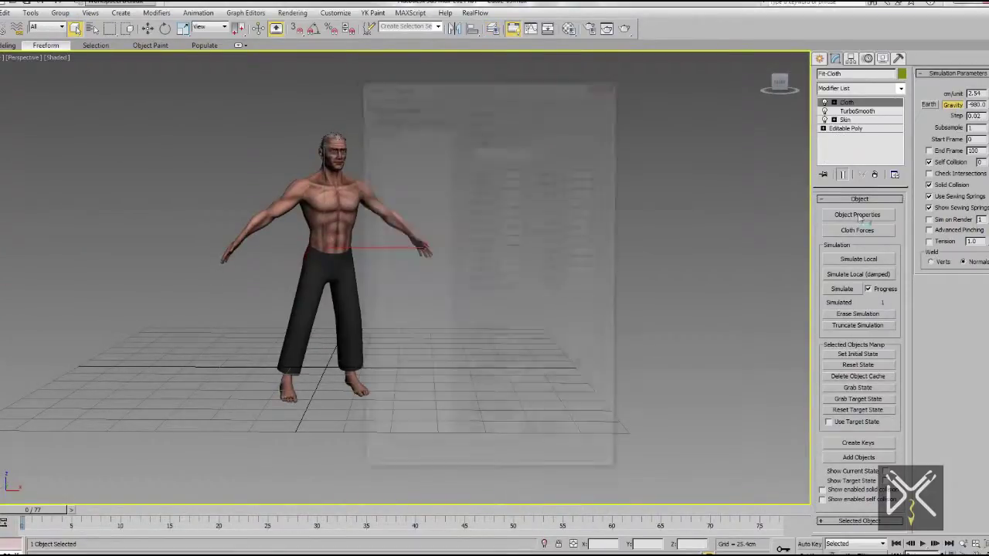
click(390, 120)
click(147, 77)
click(726, 459)
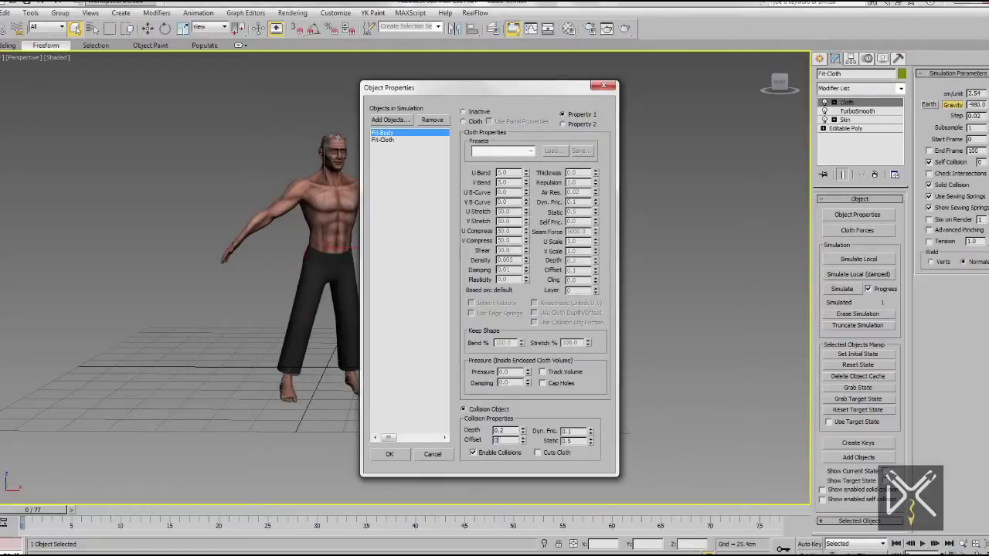
click(388, 455)
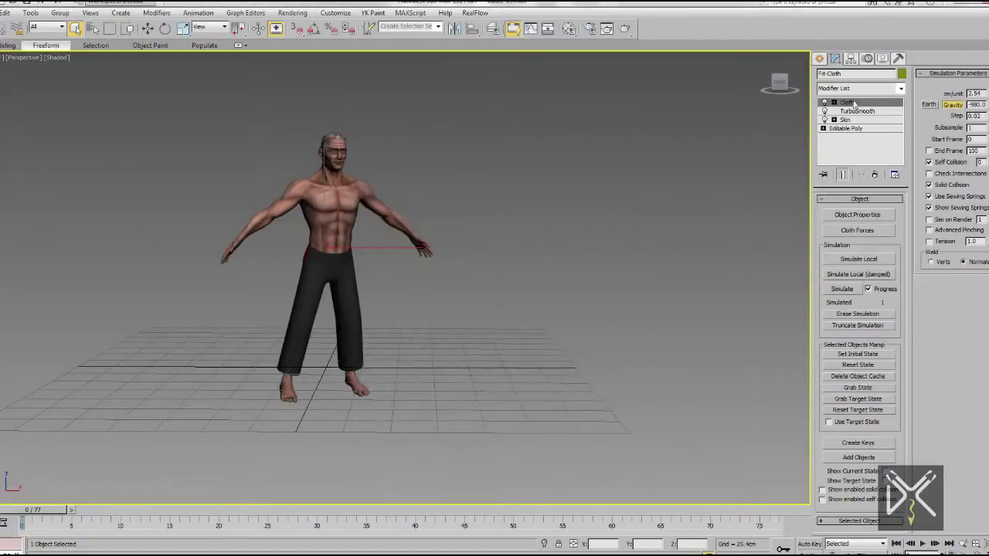
At the Cloth Group level, make a preserved vertex group of the trousers and drive its soft selection with Fit-Cloth Mask.jpg
click(853, 103)
click(854, 103)
key(1)
click(833, 213)
click(466, 299)
click(467, 301)
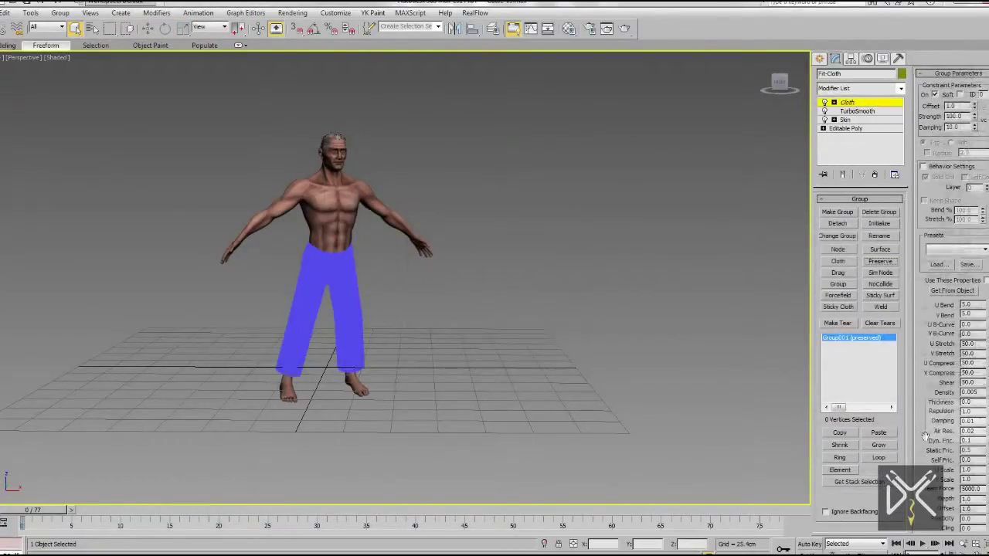
click(968, 475)
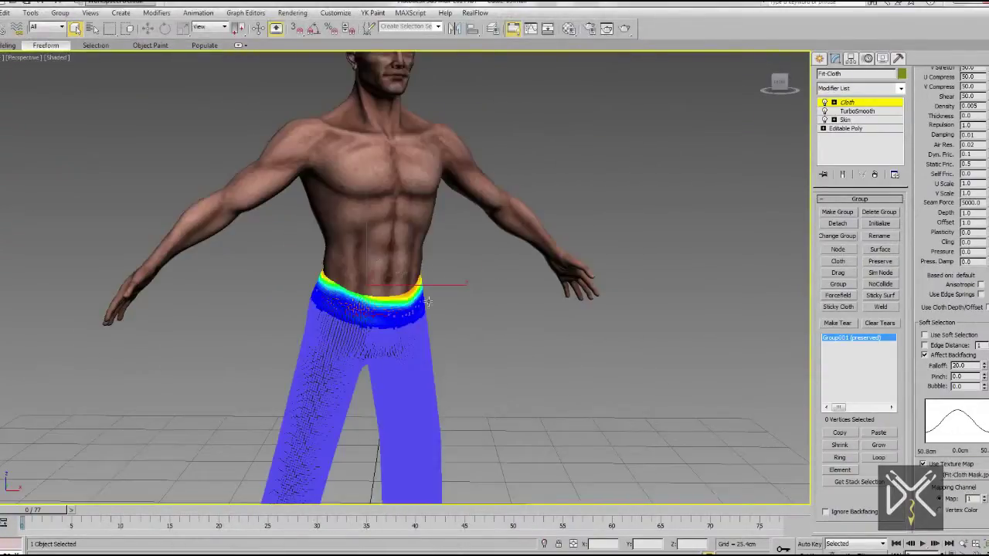
key(ctrl+b)
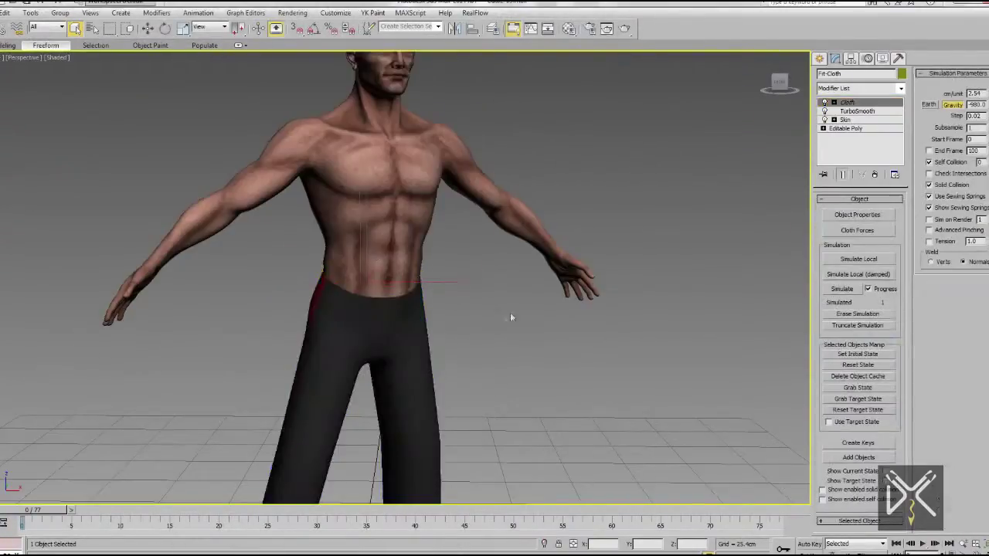
Run the trousers' cloth simulation with the preserved group over the 77-frame range
scroll(510, 312, down, 5)
middle_drag(679, 343, 558, 334)
click(843, 289)
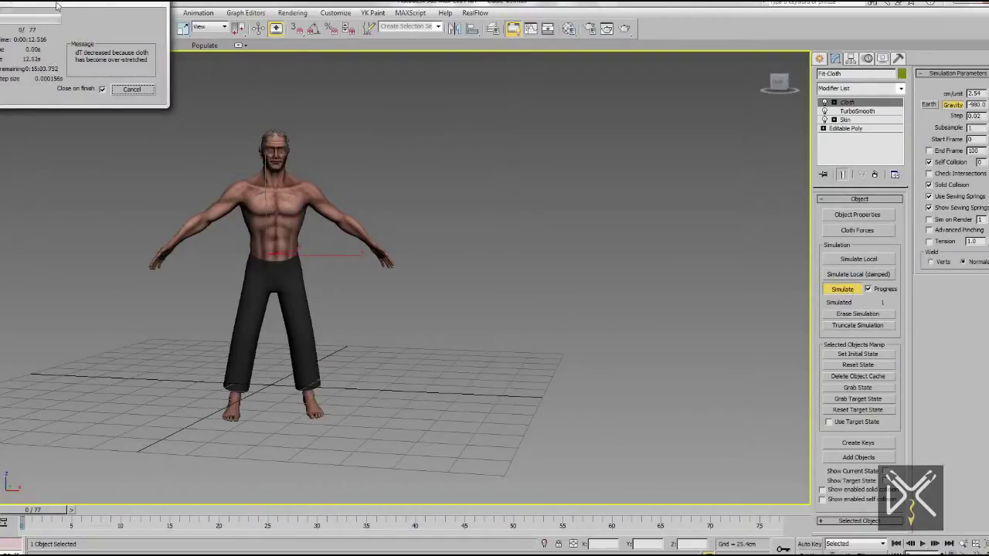
drag(57, 6, 98, 24)
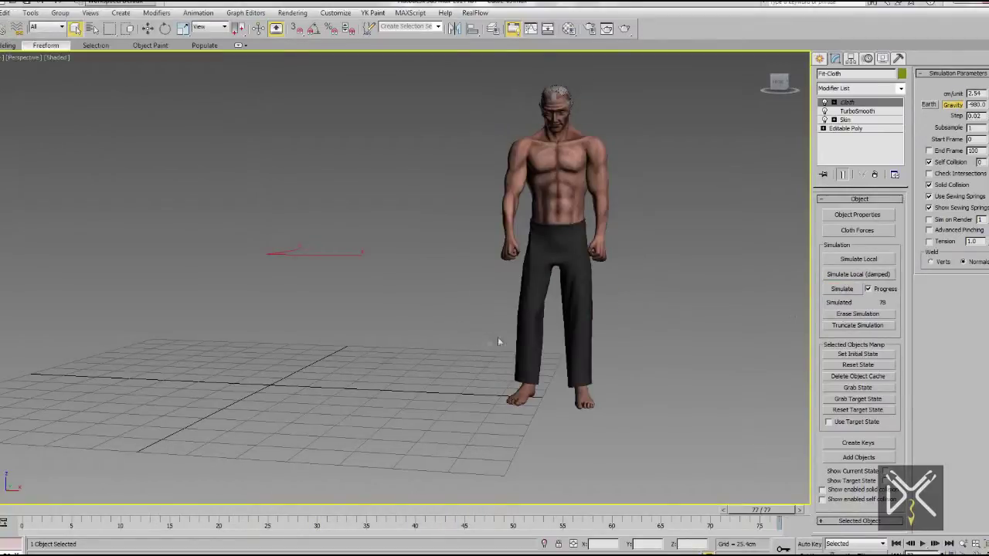
Scrub the timeline and examine the simulated trousers from several angles
alt+middle_drag(497, 338, 423, 366)
drag(260, 513, 538, 522)
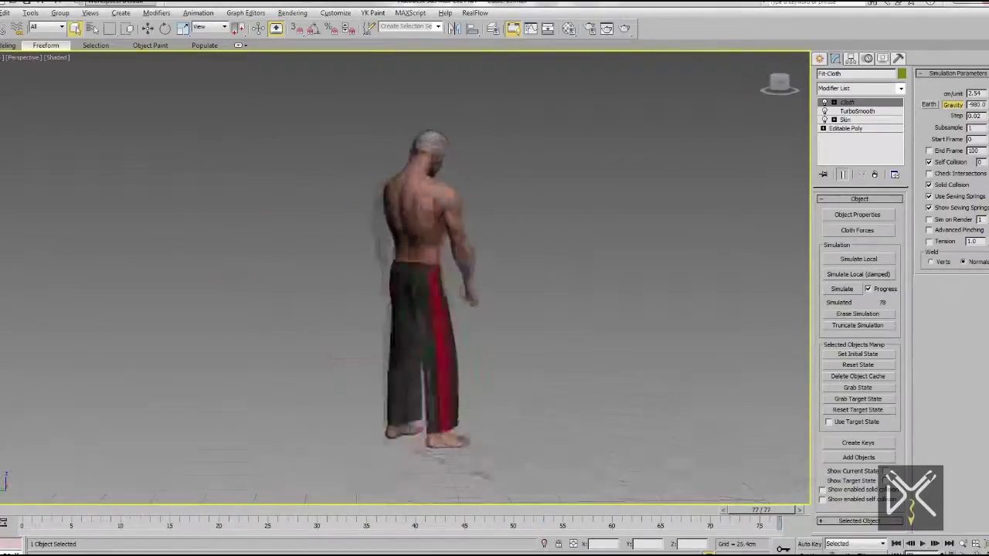
alt+middle_drag(580, 275, 454, 267)
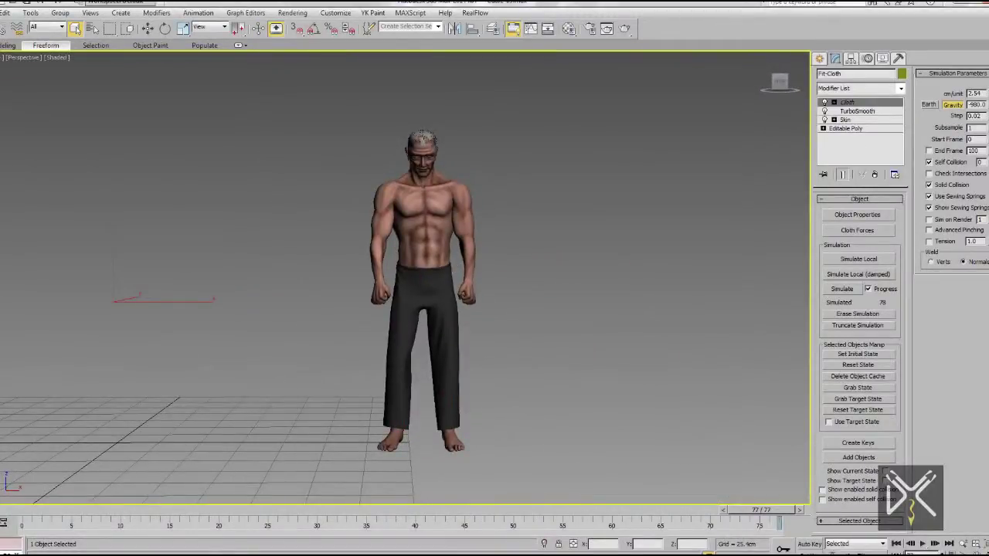